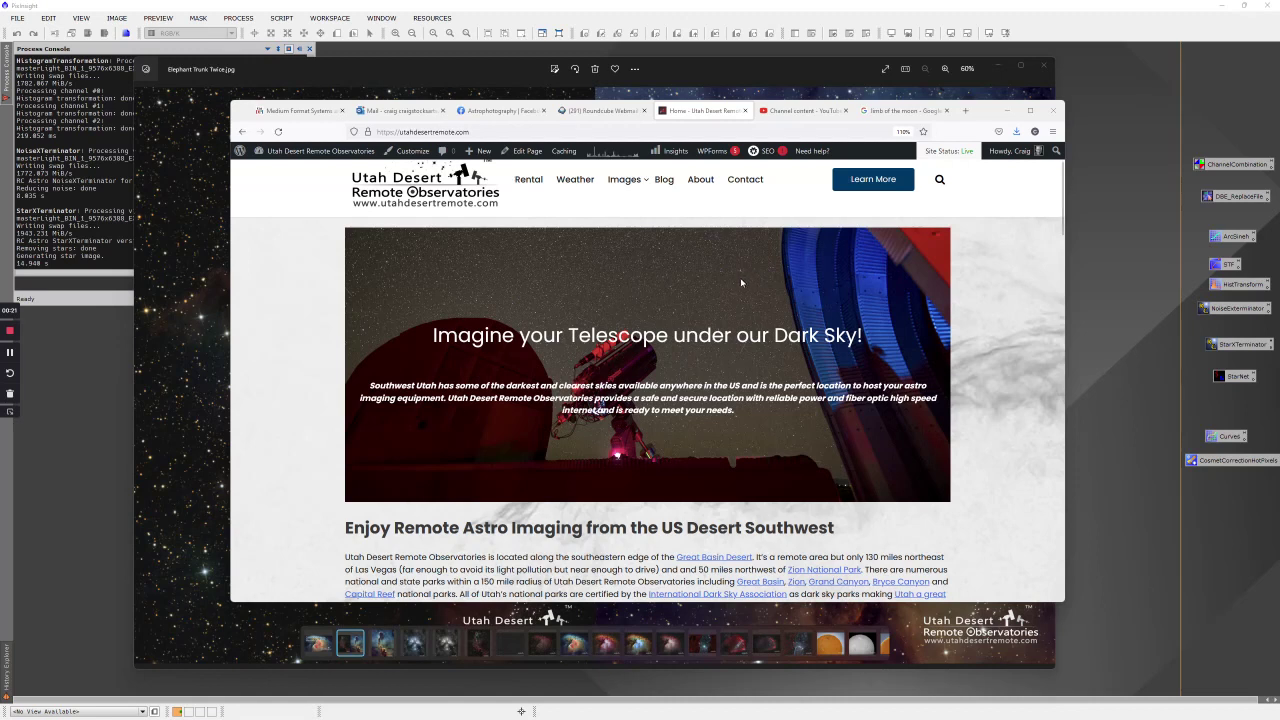
Reveal Elephant Trunk Twice.jpg behind the browser, review the side-by-side comparison, then close Photos
click(1007, 110)
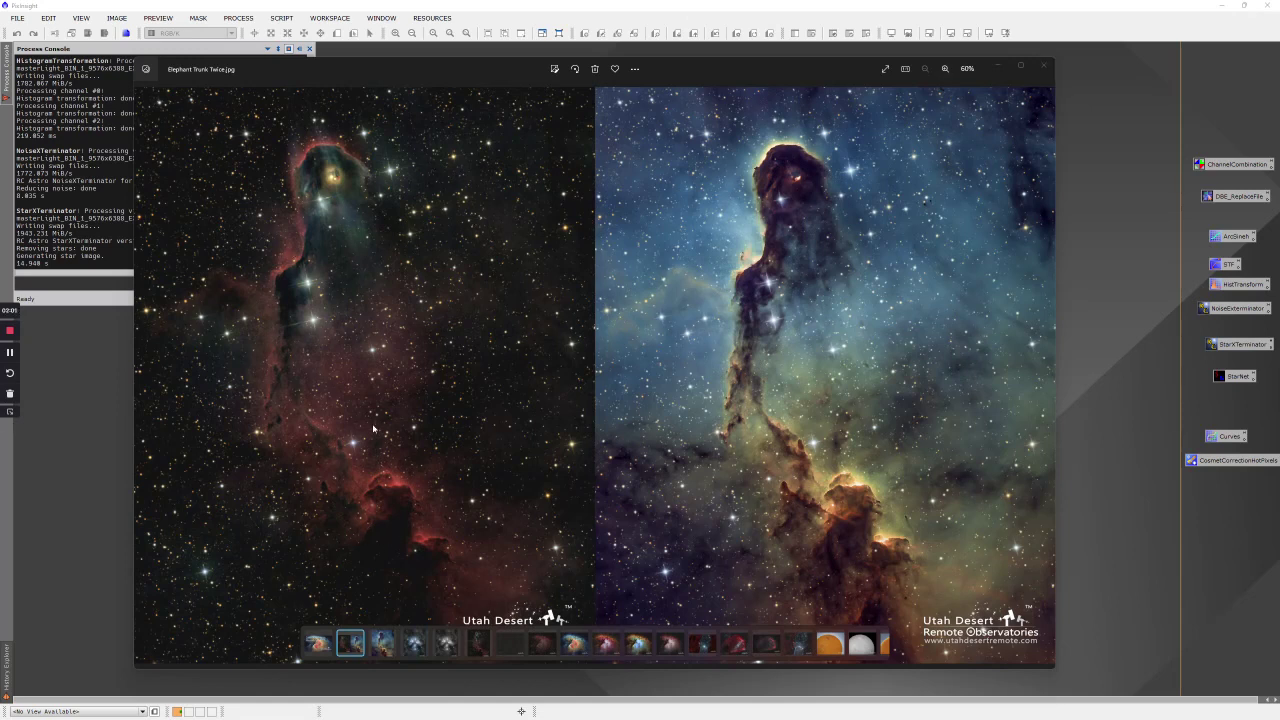
click(1045, 67)
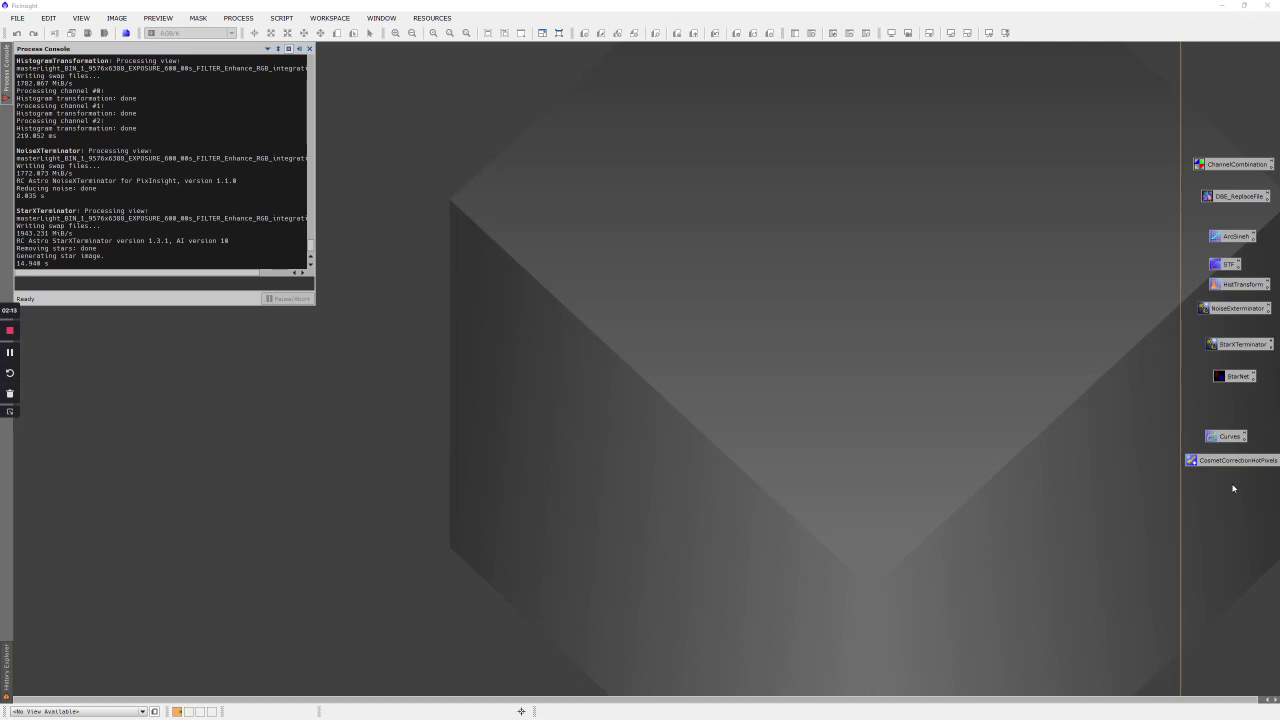
Open the Red, Green and Blue 120s masterLight files from PI Swap Files > Elephant Trunk PW > master
double_click(735, 212)
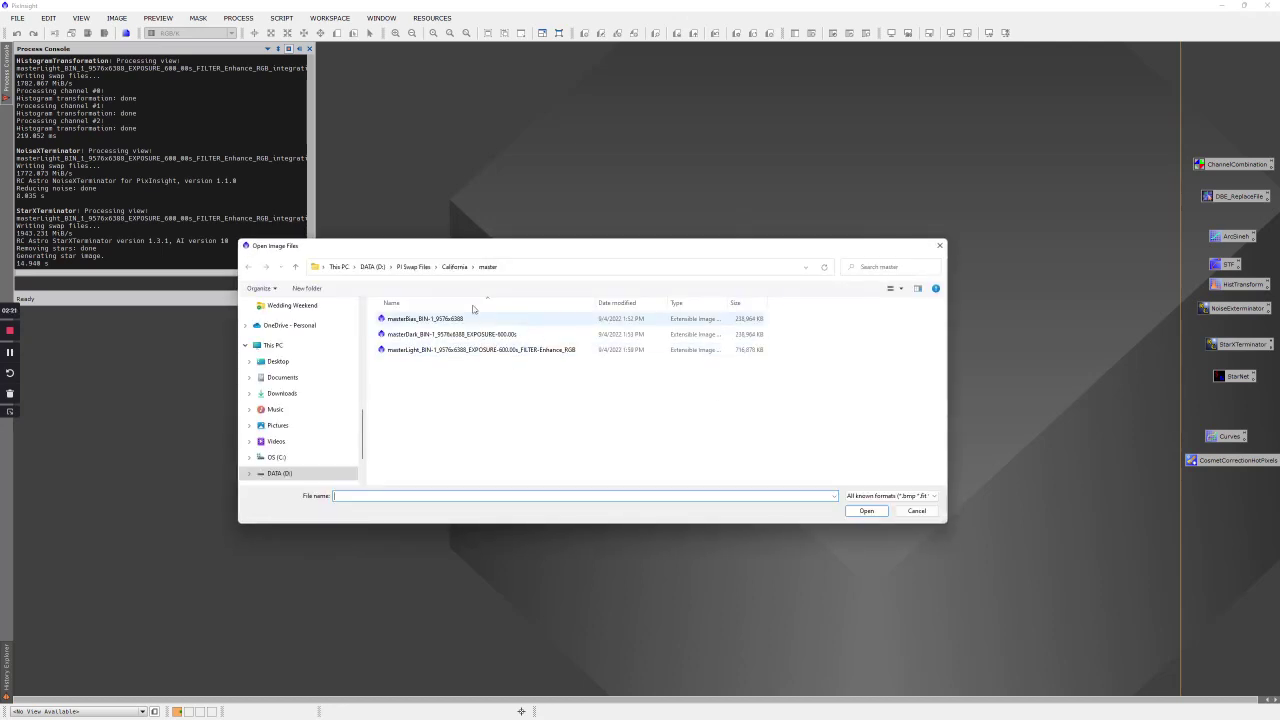
click(409, 268)
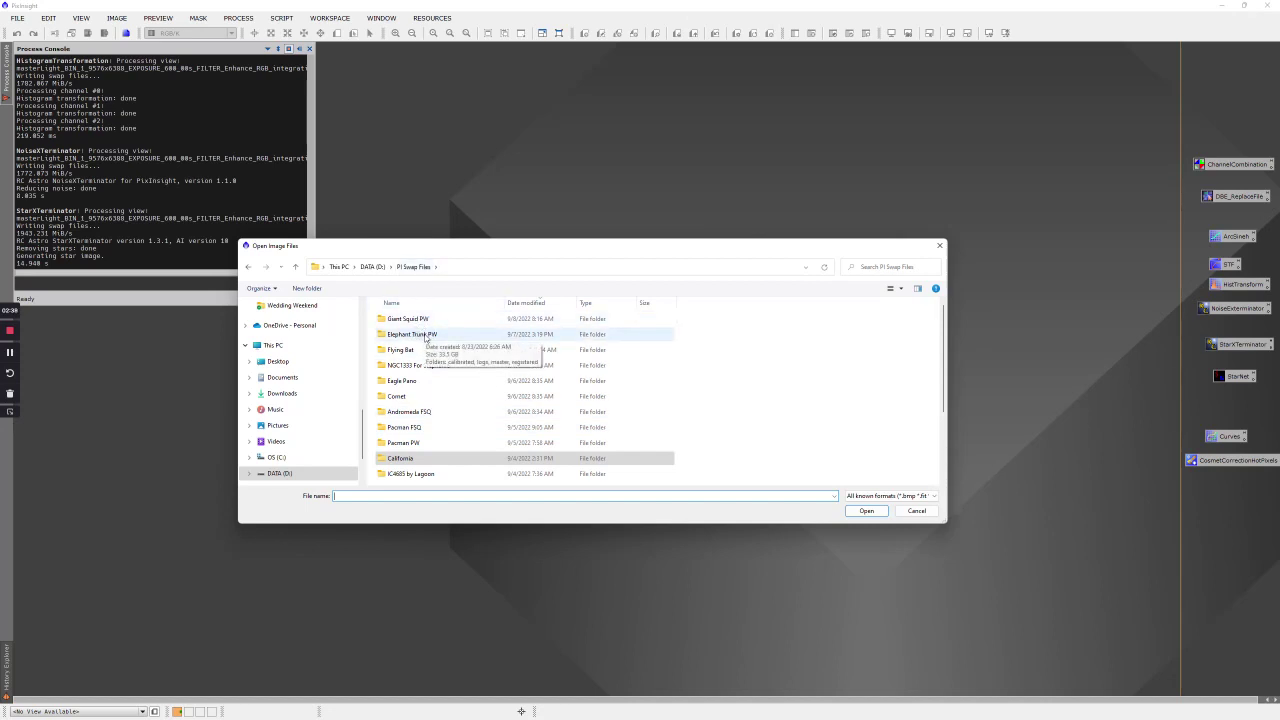
double_click(425, 336)
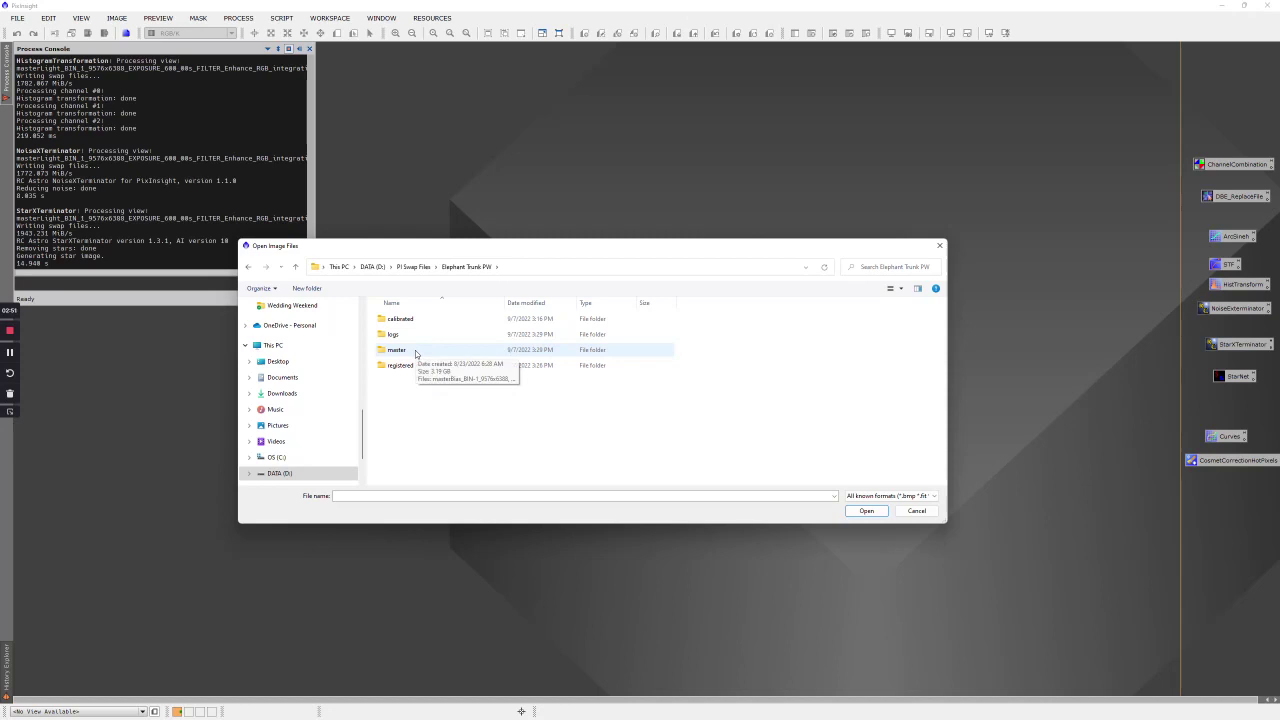
double_click(415, 351)
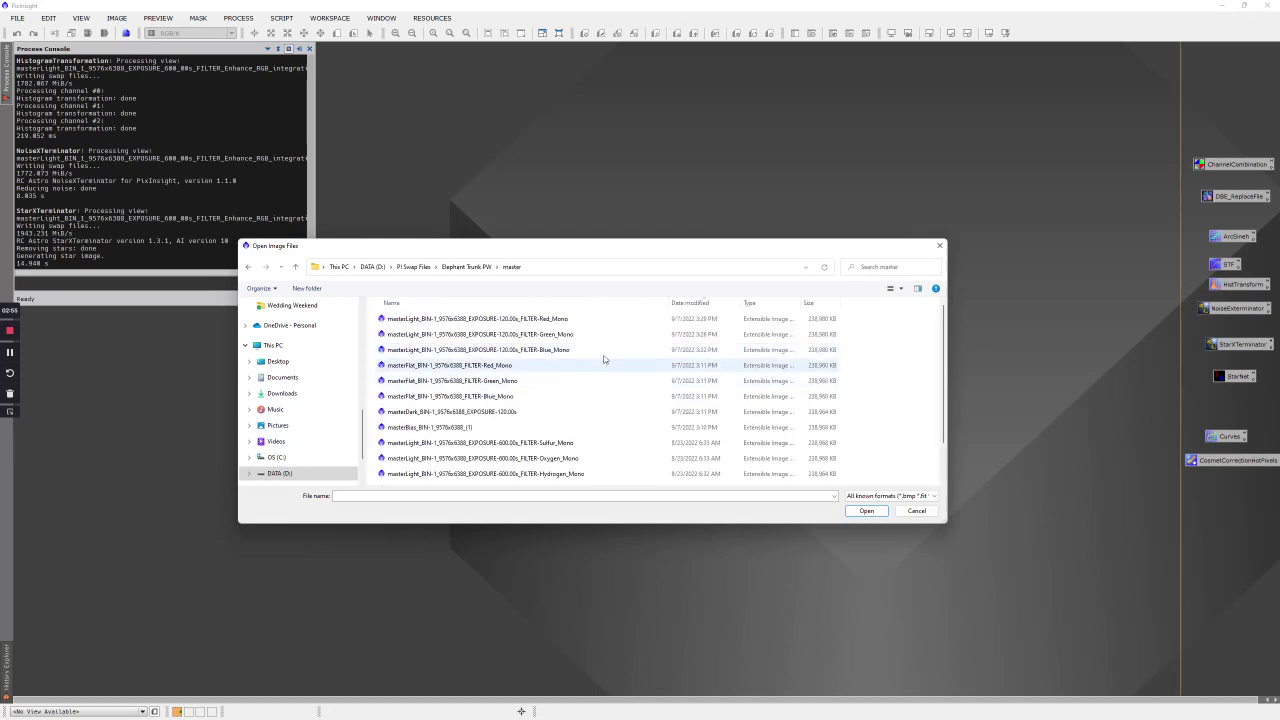
click(563, 320)
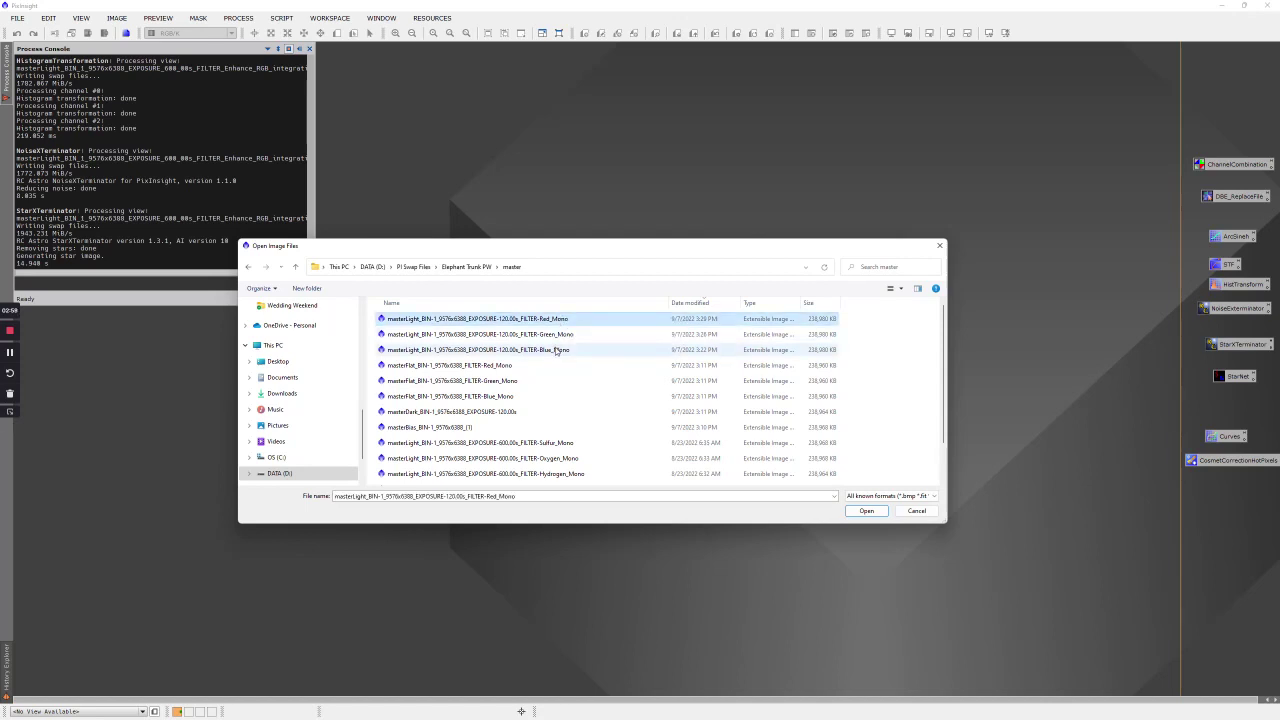
shift+click(556, 350)
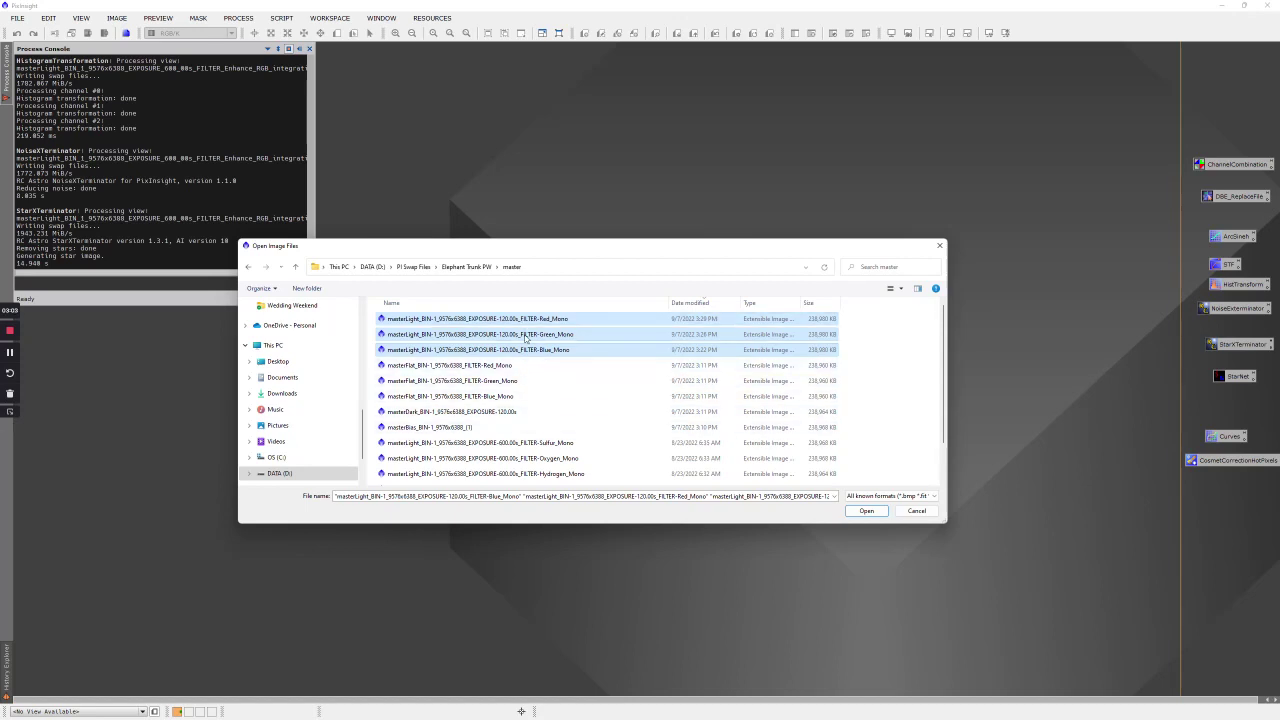
click(865, 511)
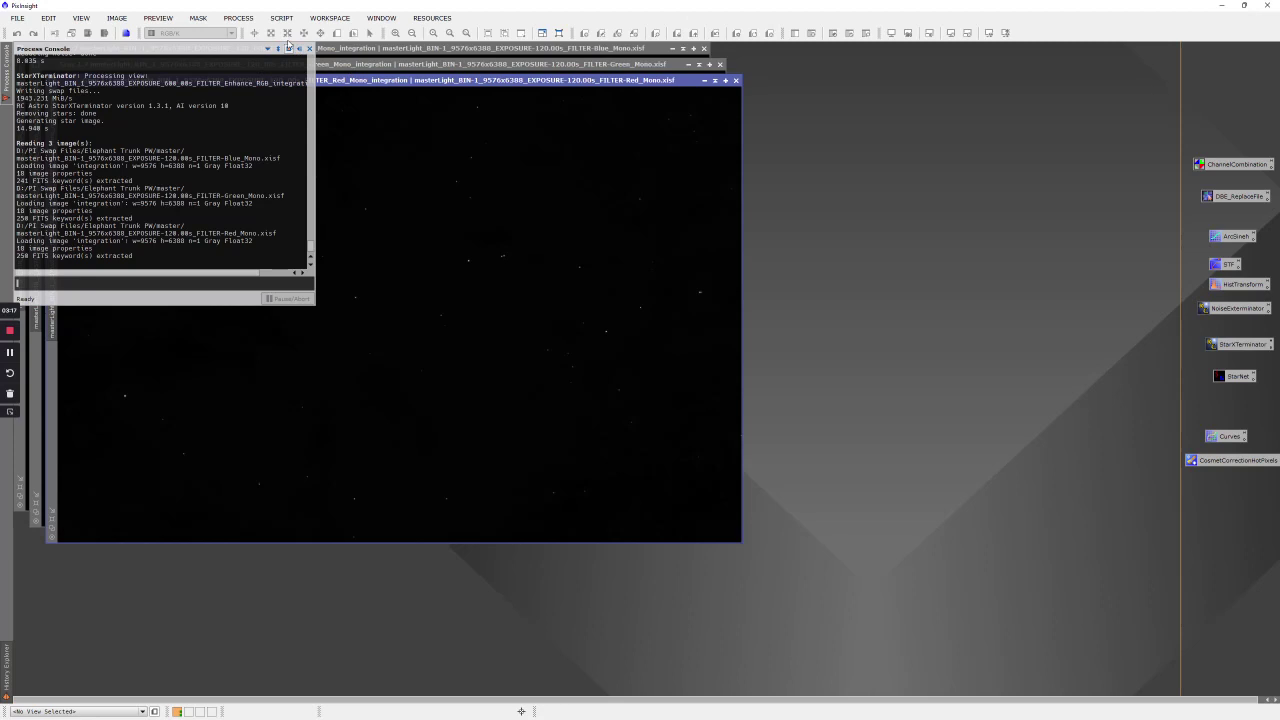
Assign the Red, Green and Blue masters to ChannelCombination's R, G, B channels and apply, creating Image04
click(310, 48)
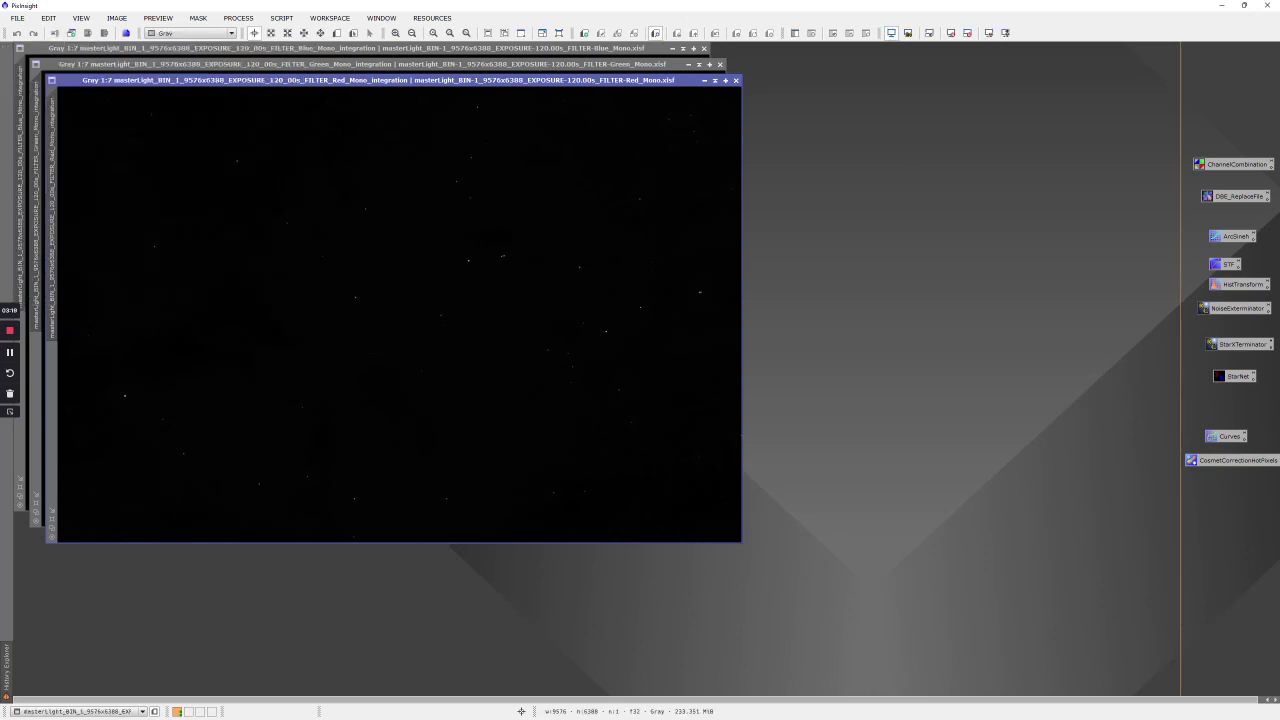
double_click(1220, 167)
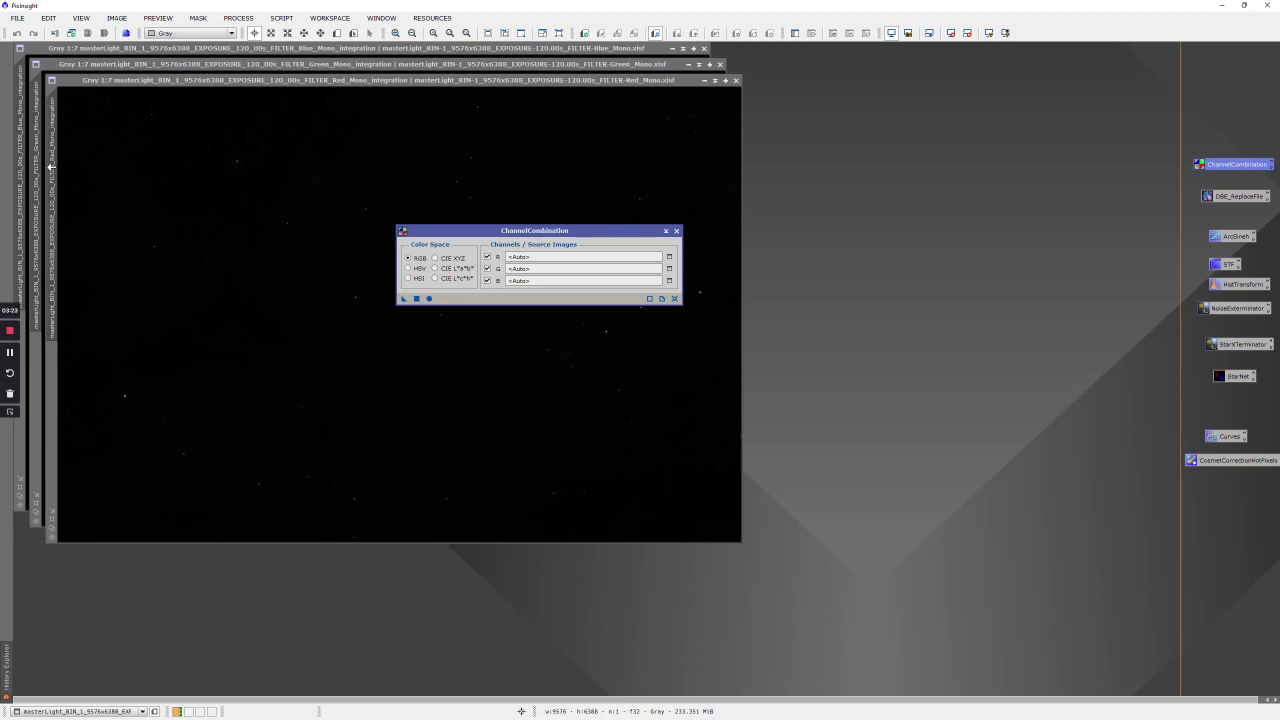
drag(53, 165, 537, 258)
drag(37, 165, 540, 270)
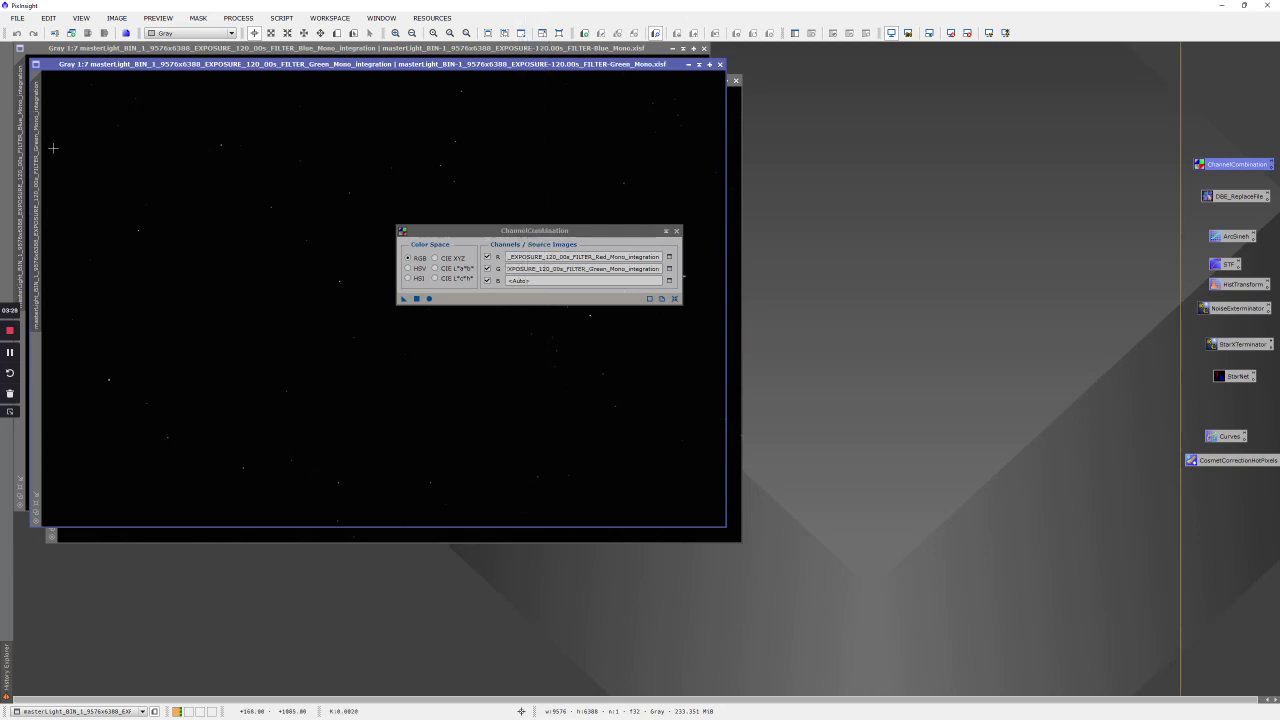
drag(24, 146, 557, 350)
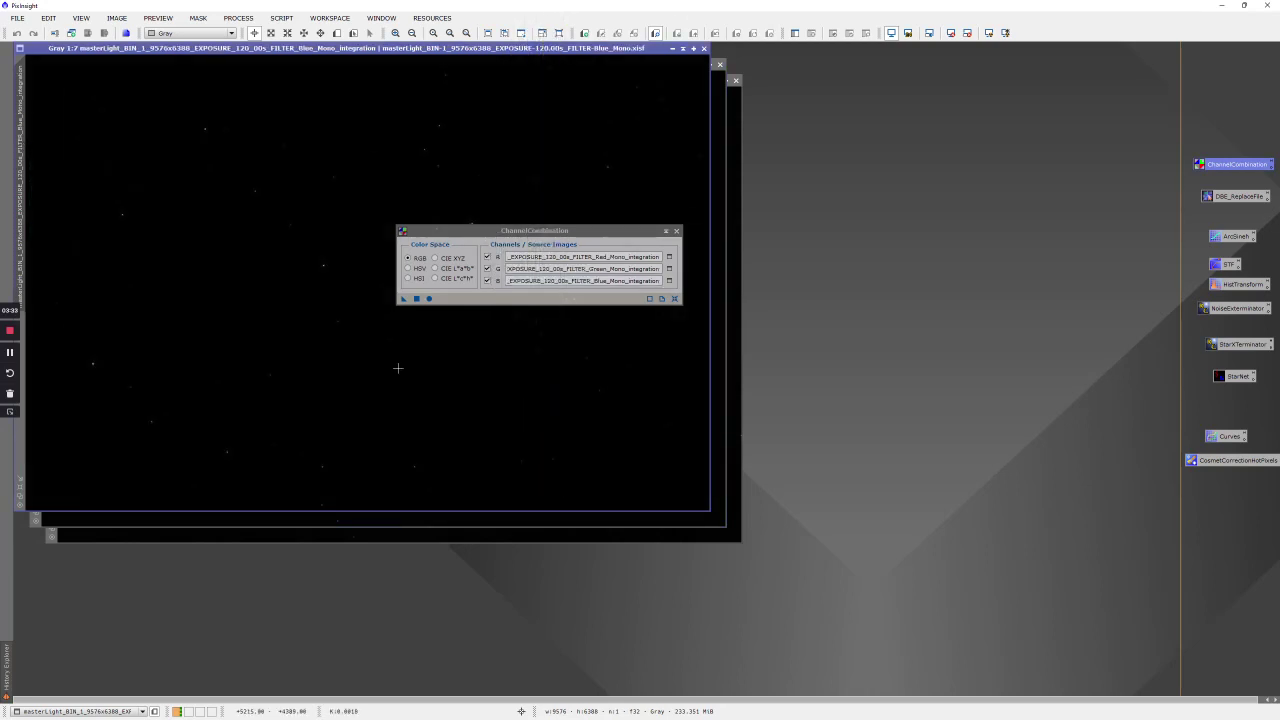
click(429, 299)
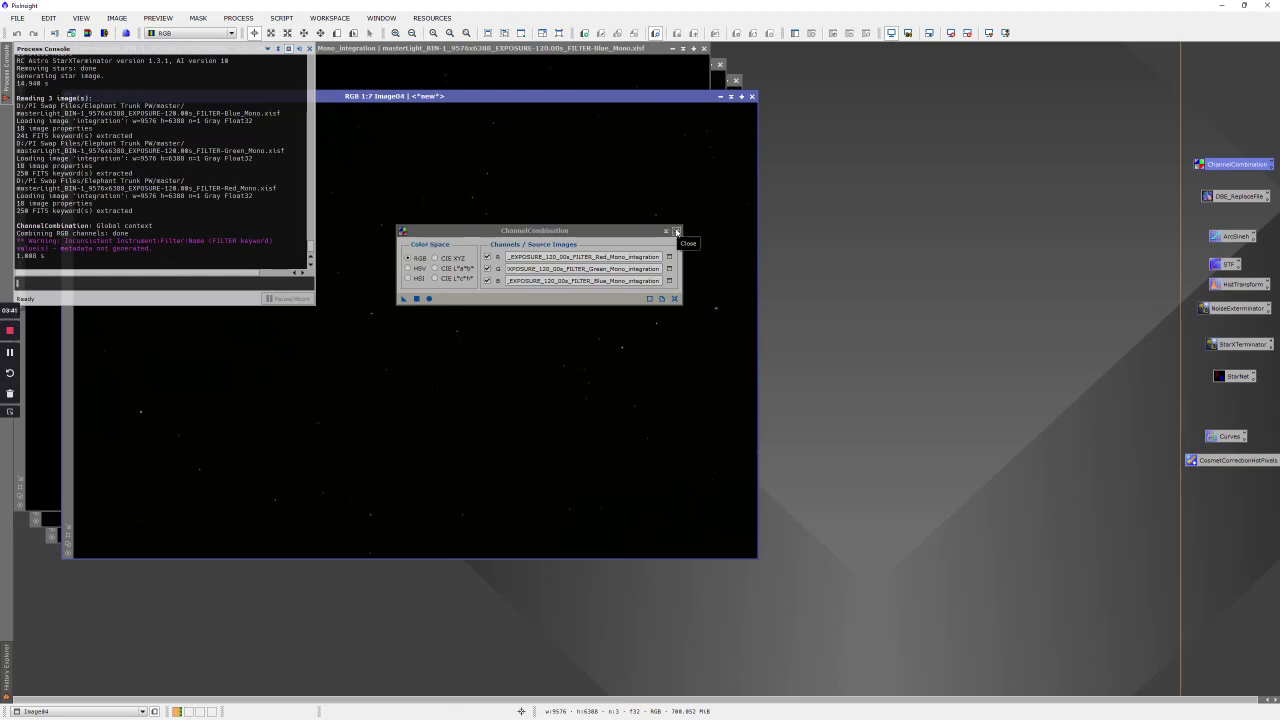
click(676, 232)
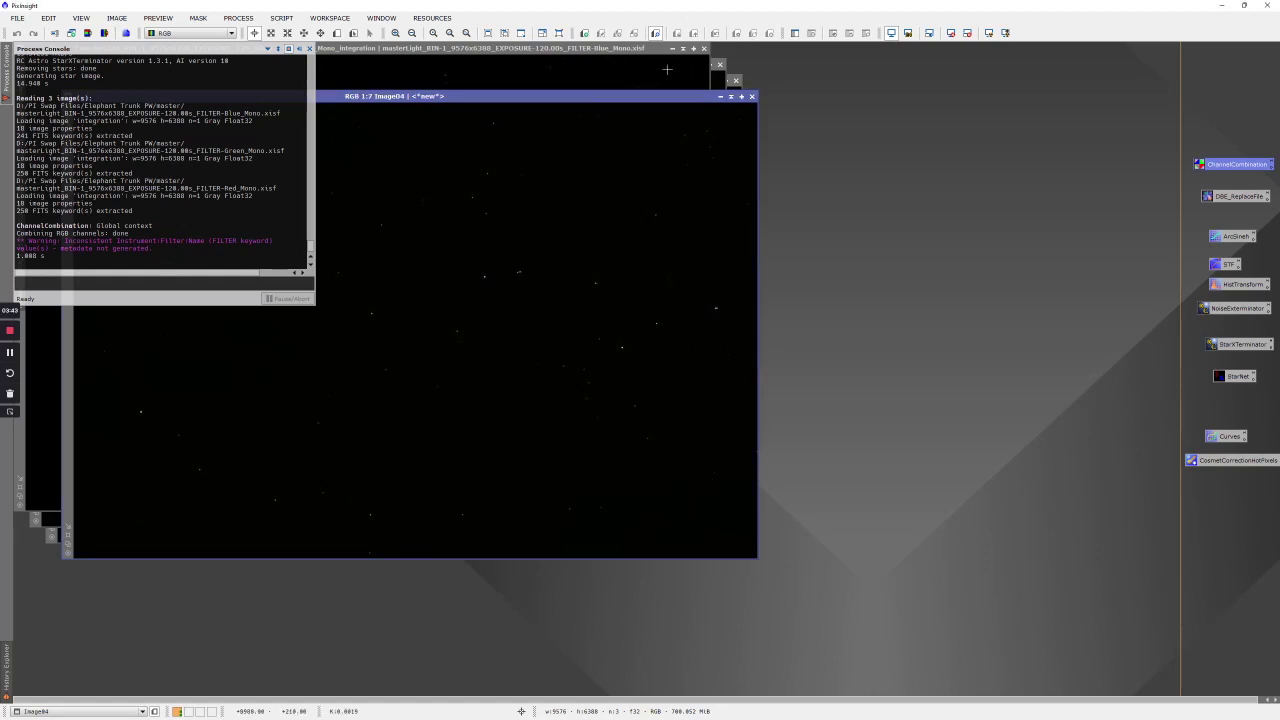
drag(659, 99, 716, 152)
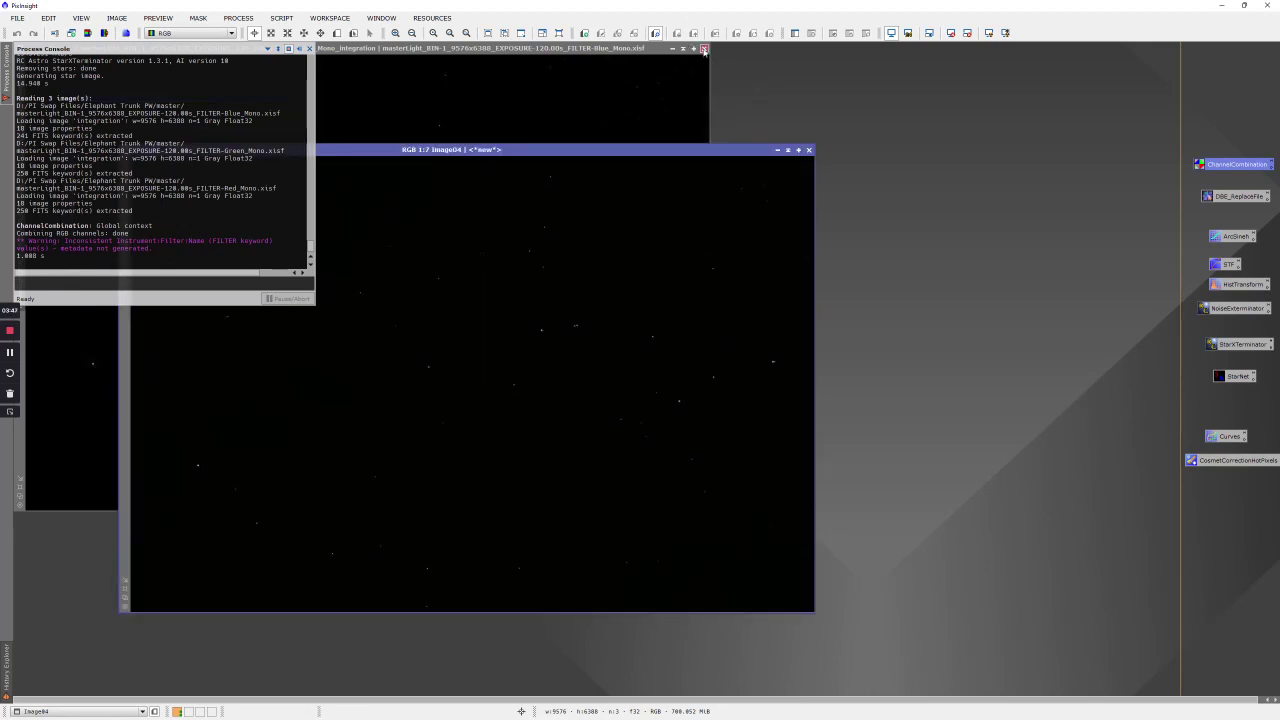
click(704, 49)
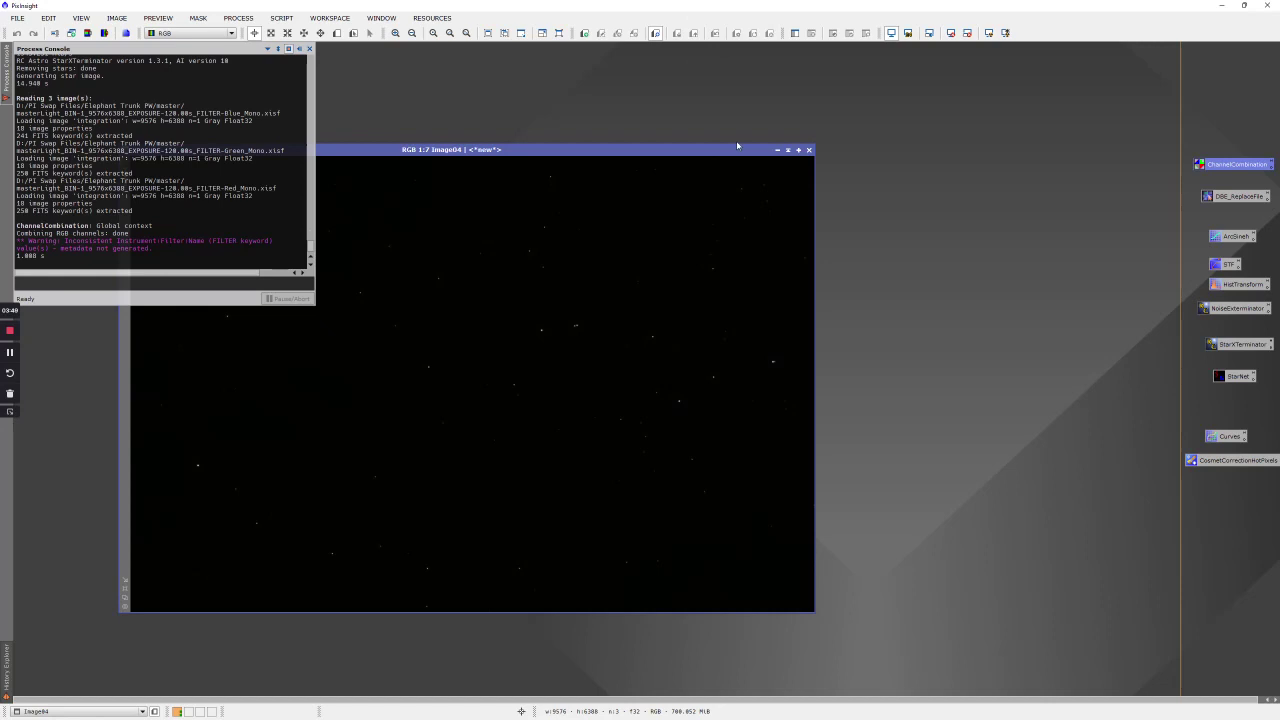
Auto-stretch Image04's display with STF AutoStretch, then load the DBE process icon with its background samples
click(989, 33)
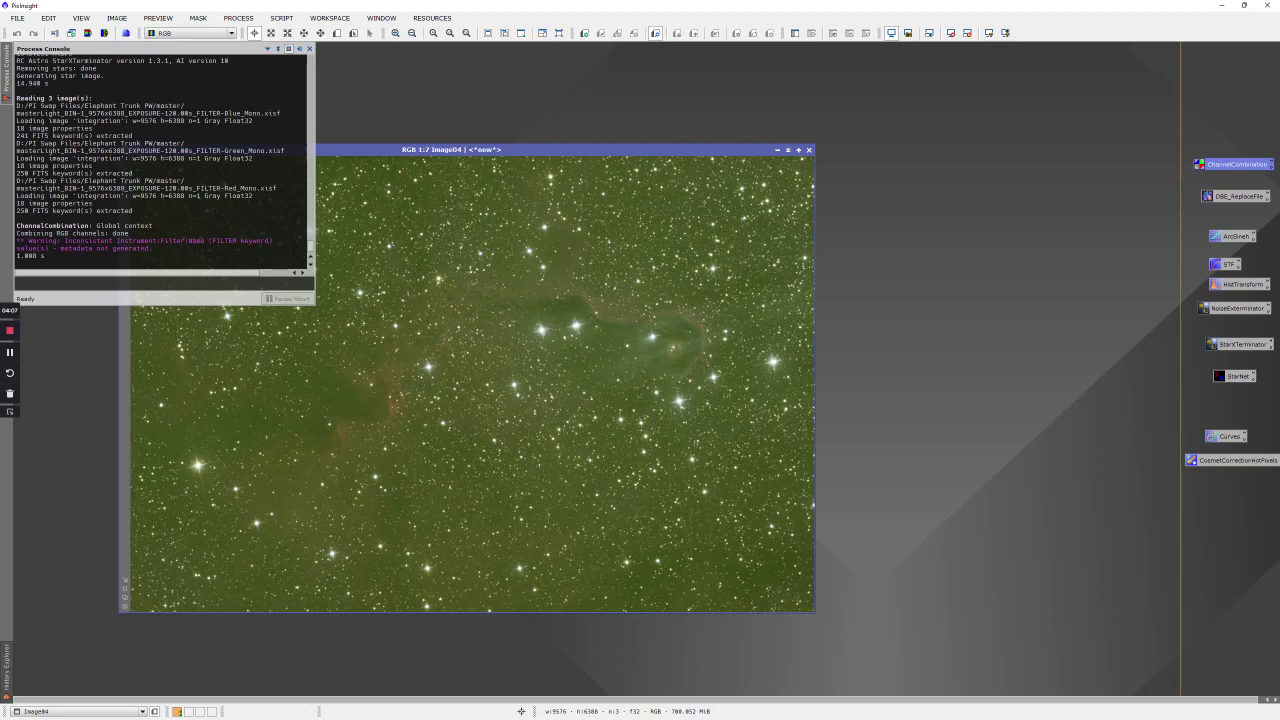
double_click(1236, 197)
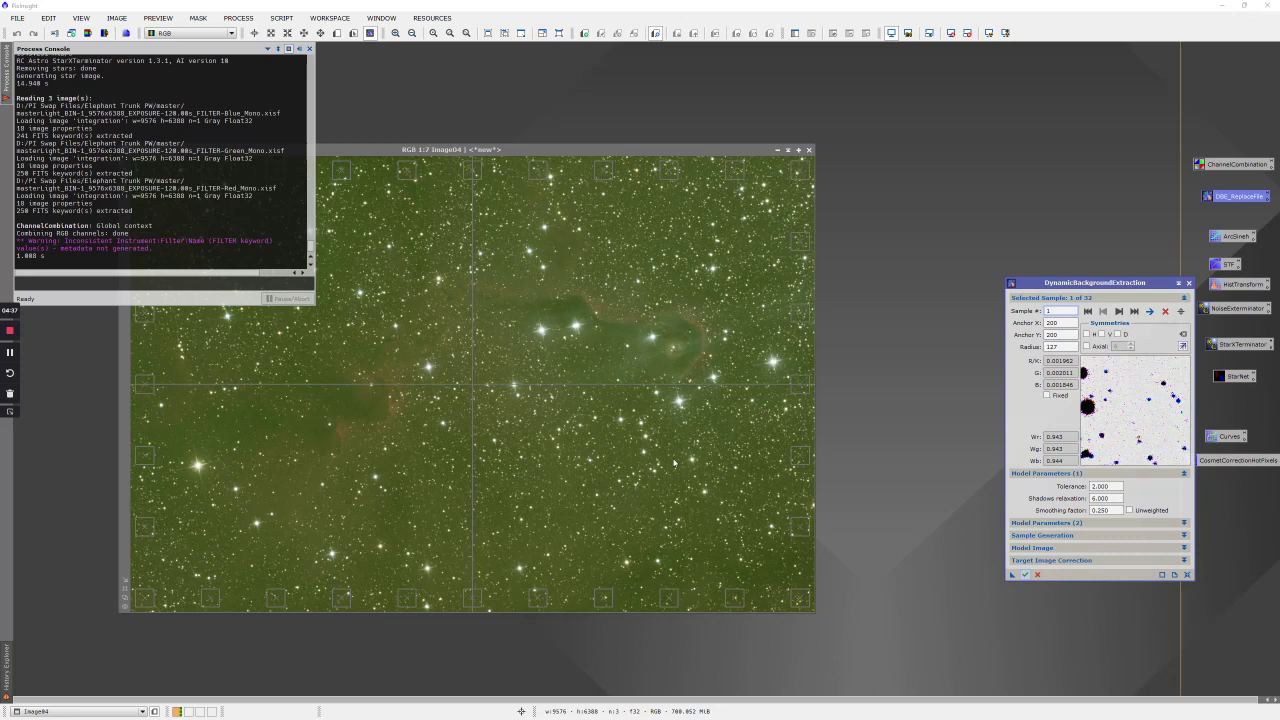
Apply DynamicBackgroundExtraction to Image04 to neutralise the green gradient, then end the DBE session
click(1025, 575)
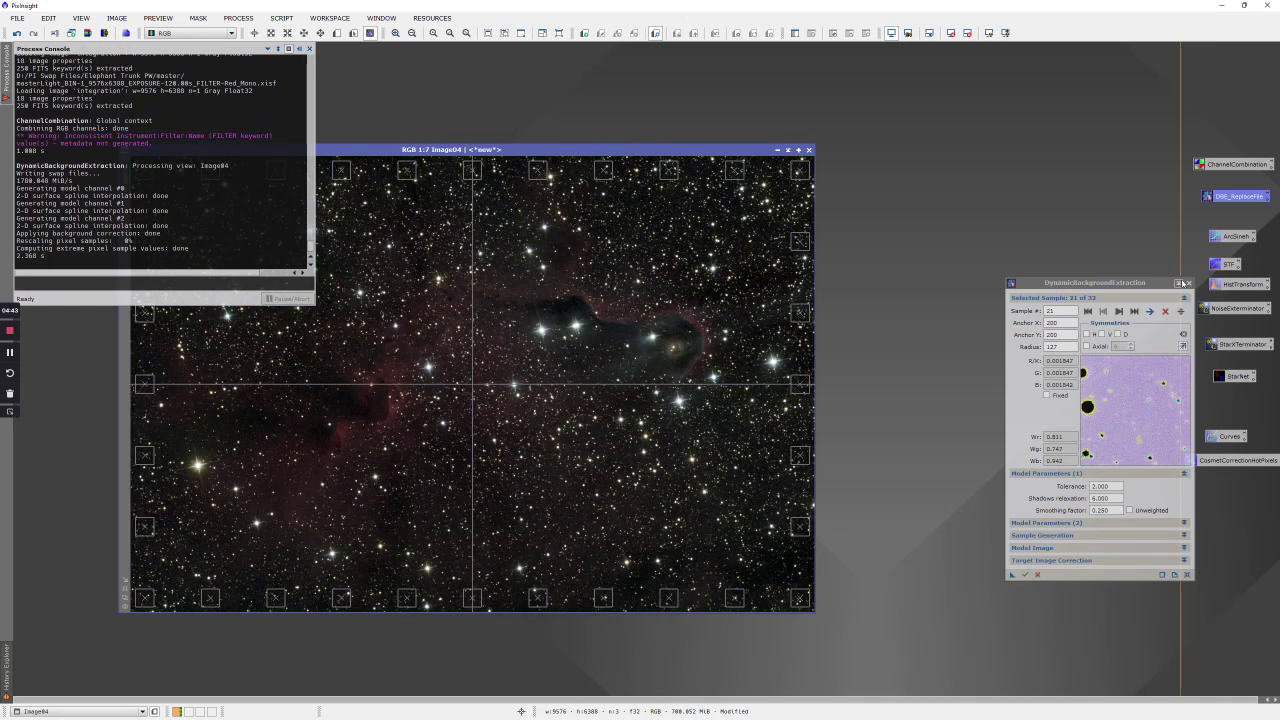
click(1183, 283)
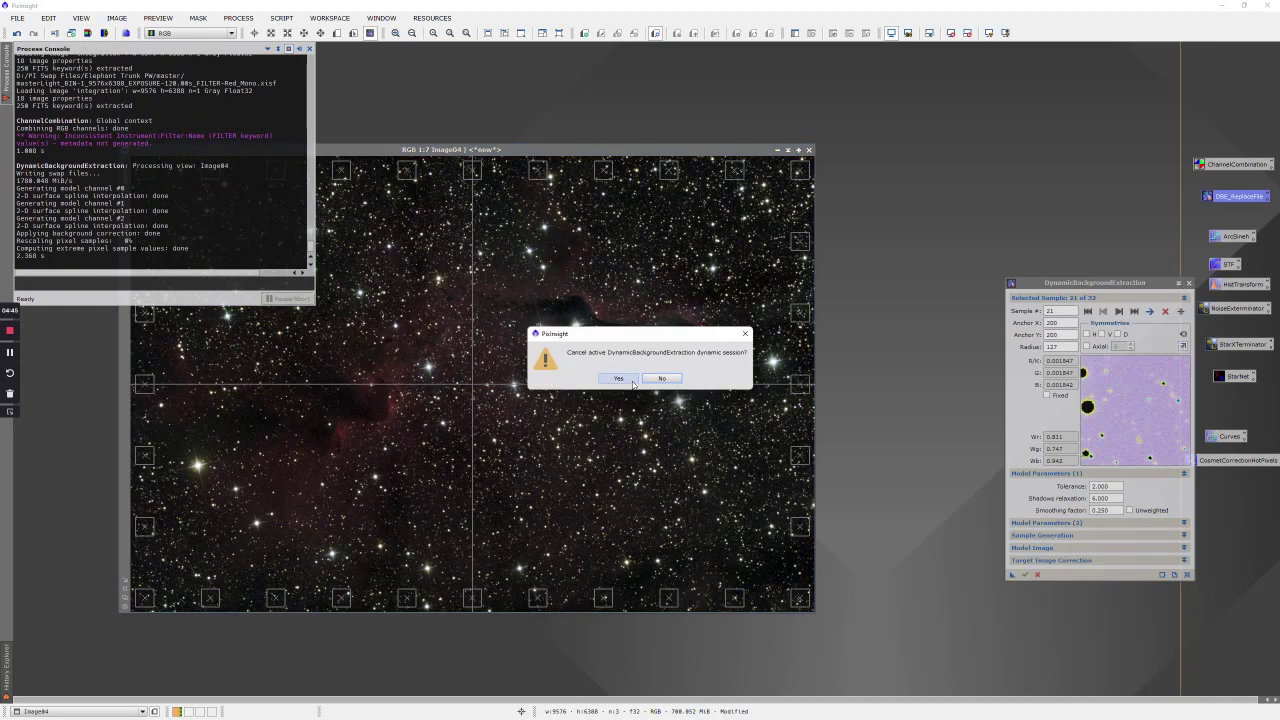
click(618, 378)
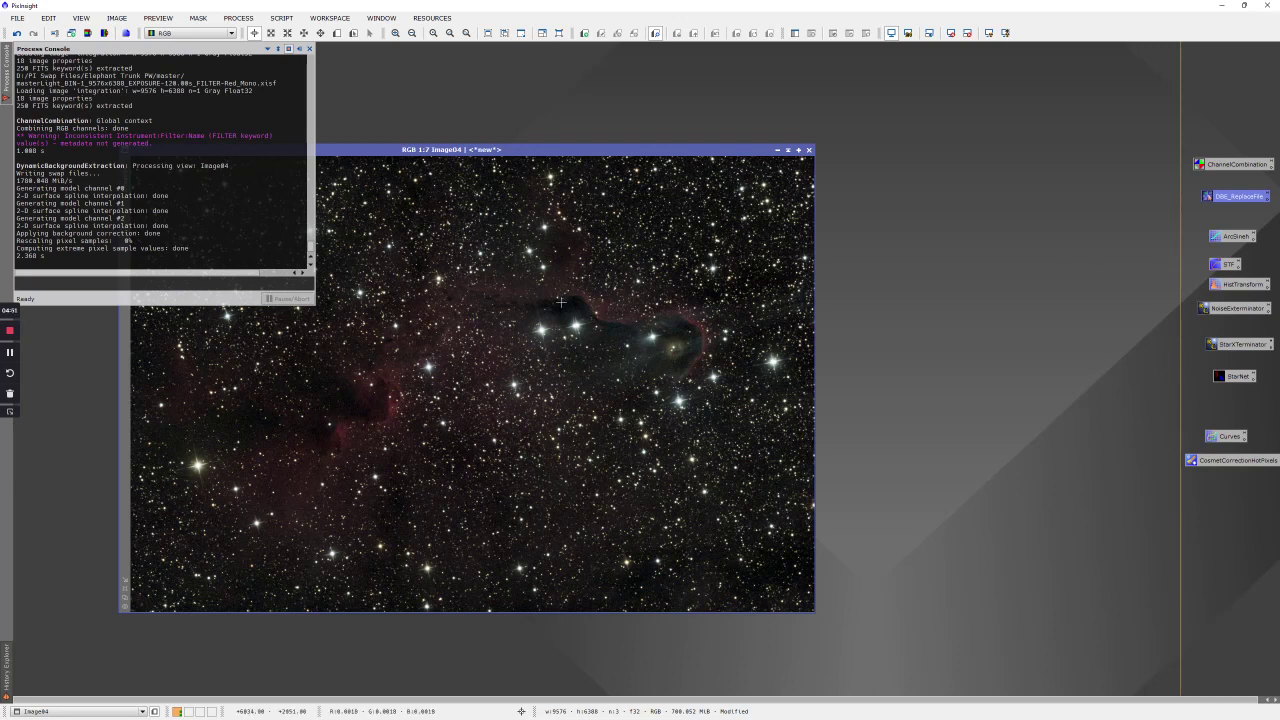
Duplicate Image04 as Image04_clone, iconize it at the lower left, and move Image04 up-right
right_click(633, 235)
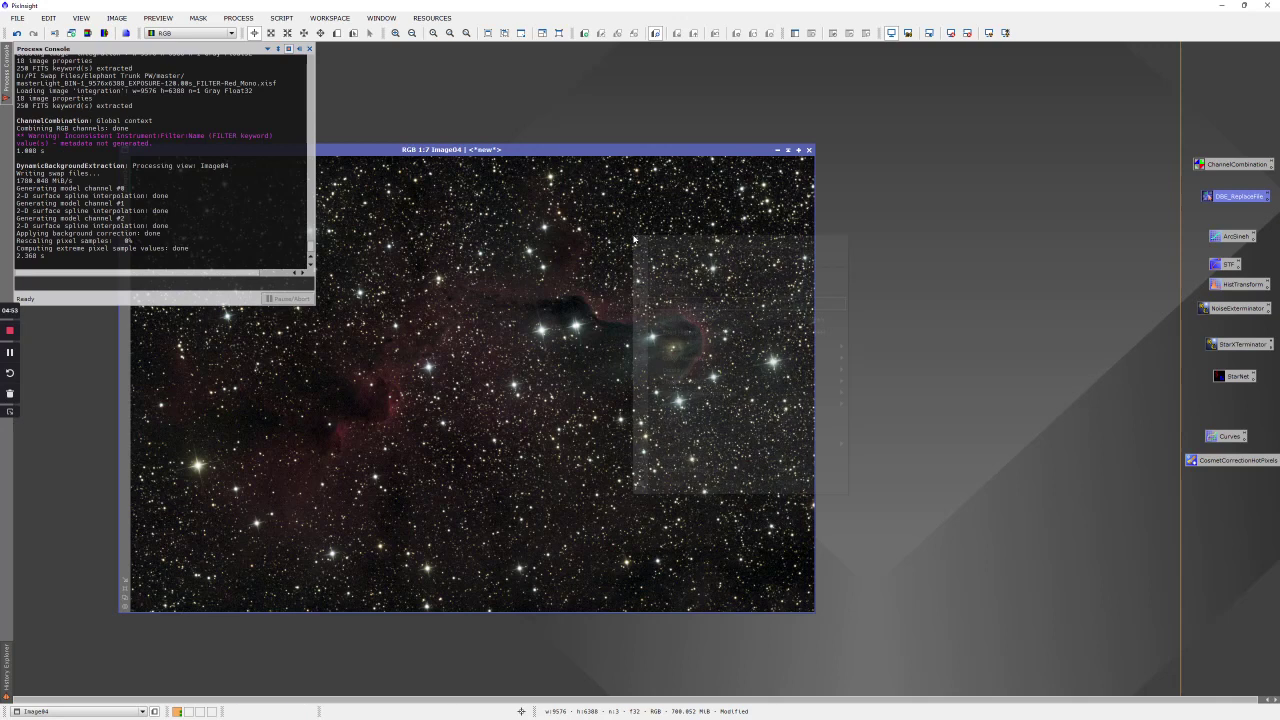
click(675, 288)
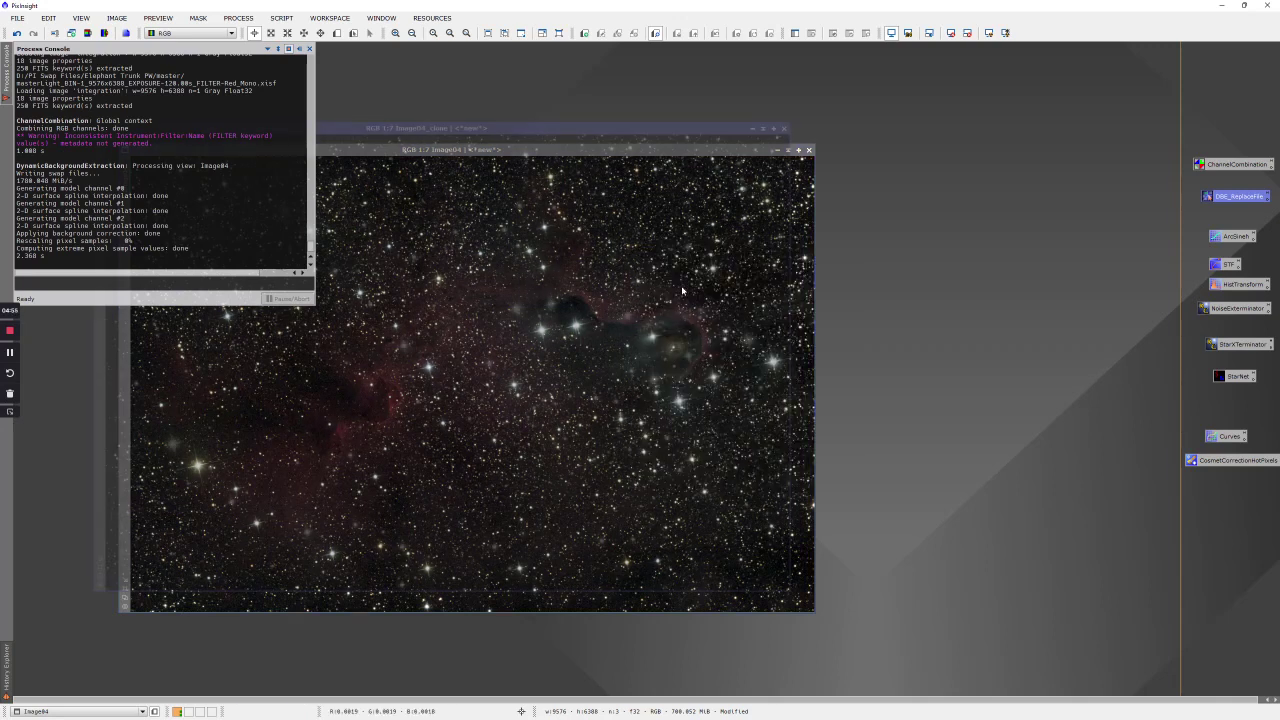
click(752, 128)
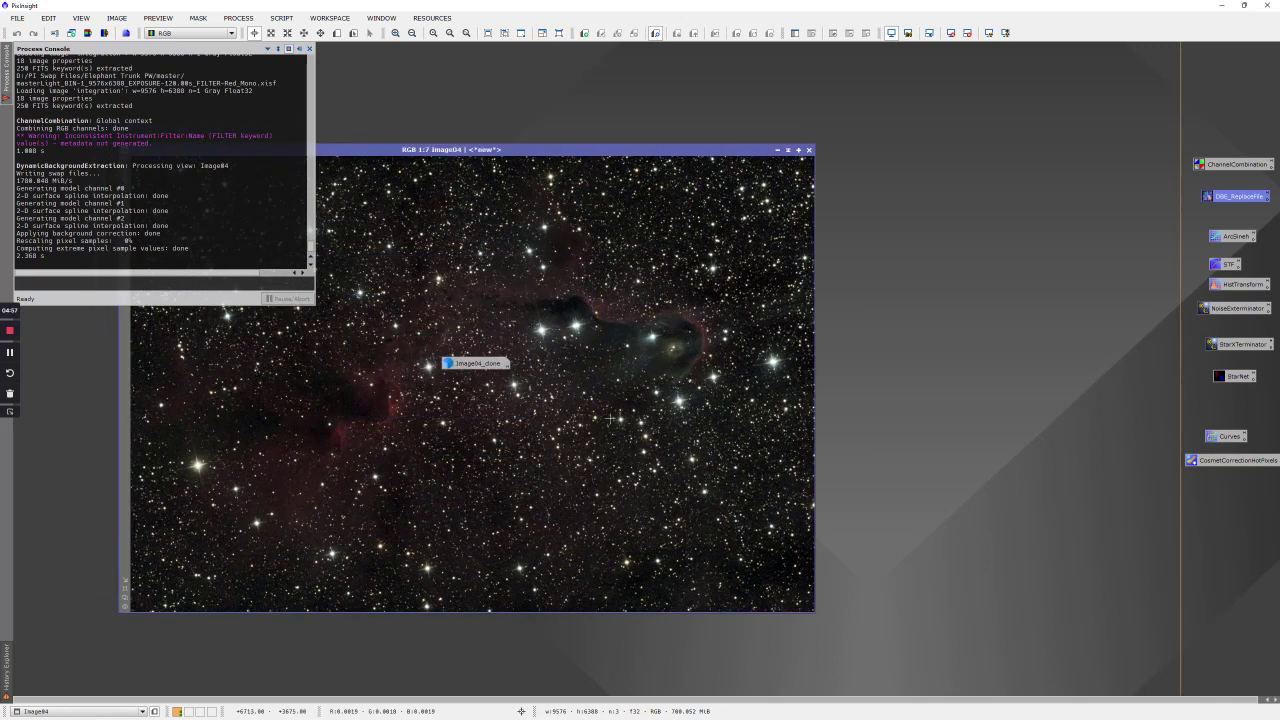
drag(490, 364, 173, 670)
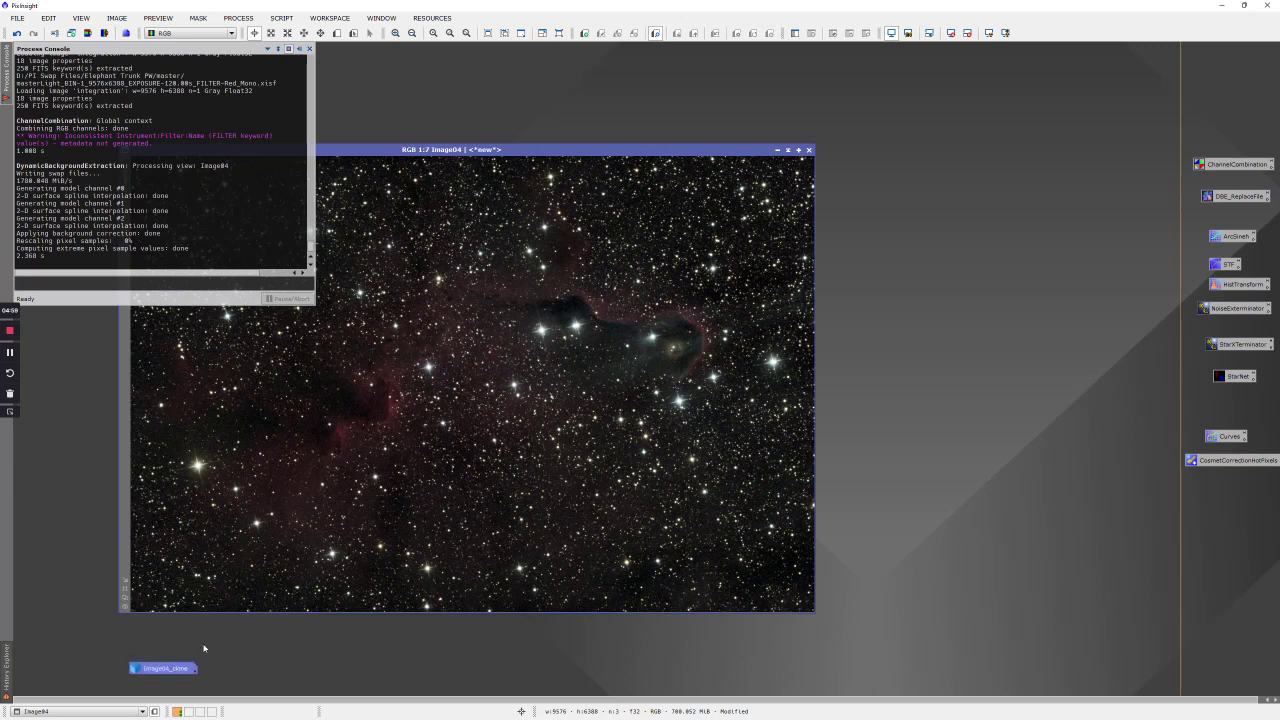
drag(578, 152, 712, 112)
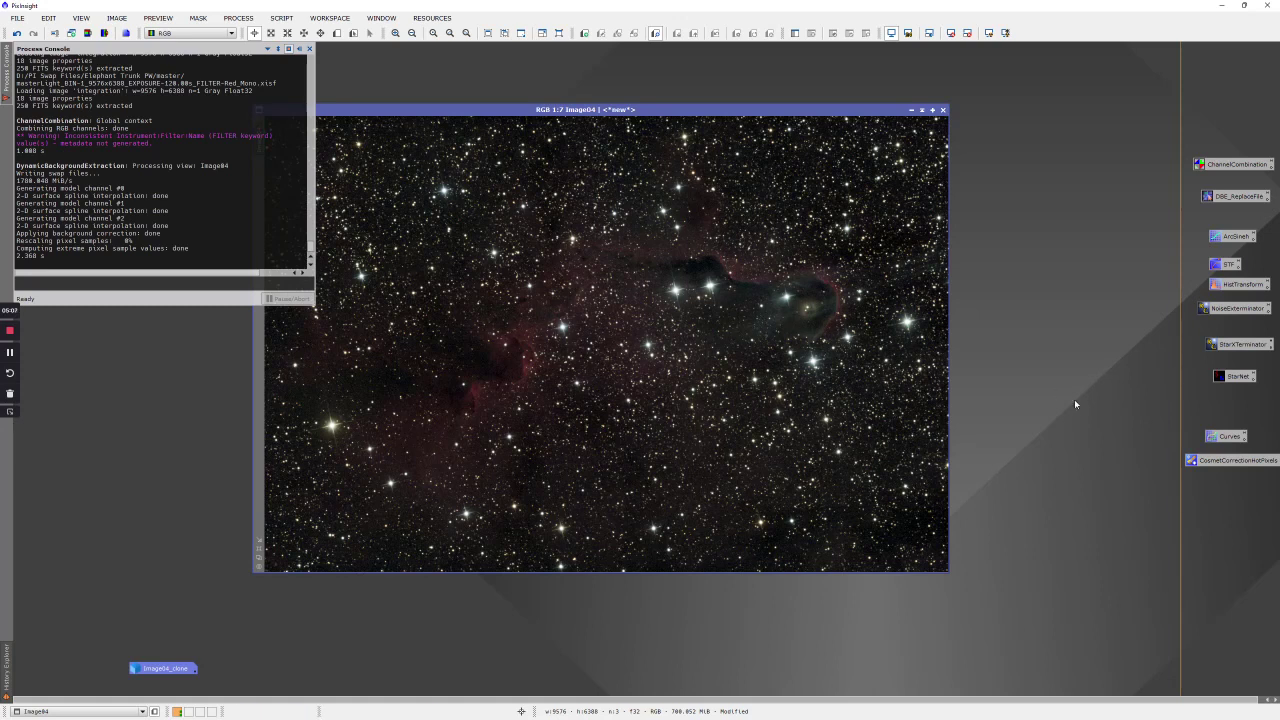
double_click(1226, 264)
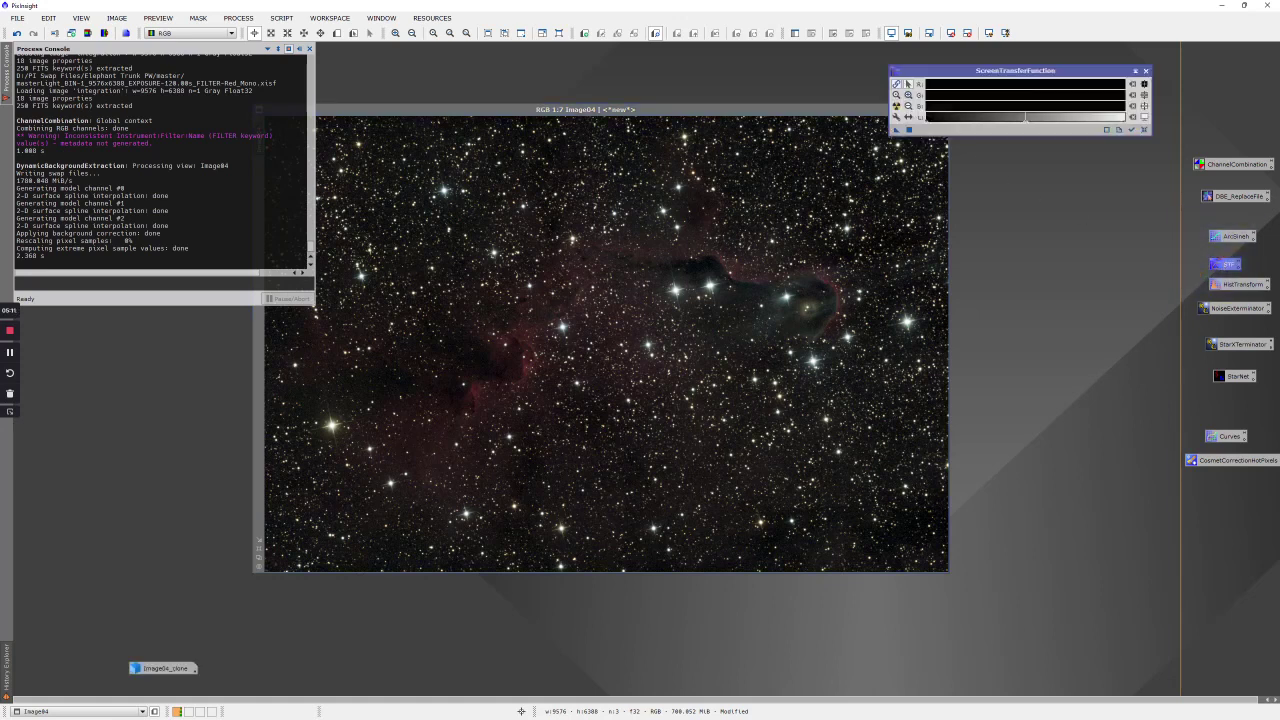
Load Image04's stretch into STF and adjust the shadows and midtones markers for a darker background
click(896, 105)
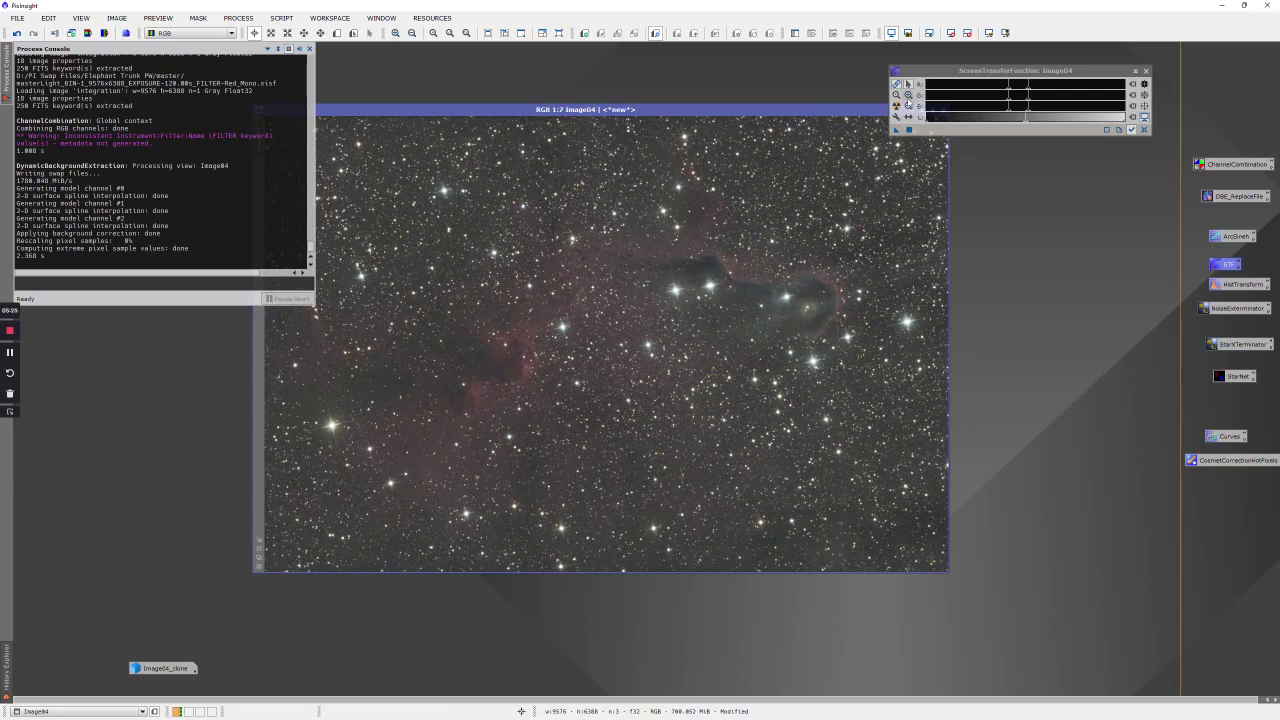
click(908, 97)
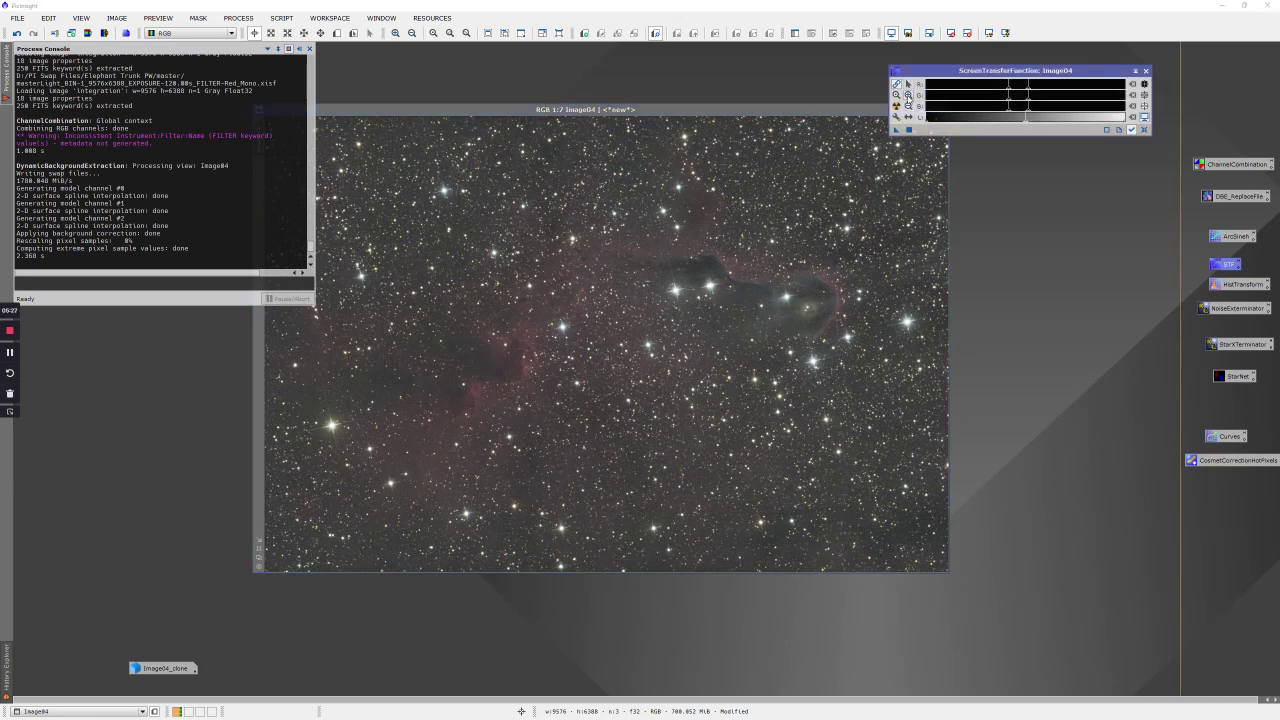
click(1017, 83)
click(1017, 83)
drag(1004, 90, 1018, 90)
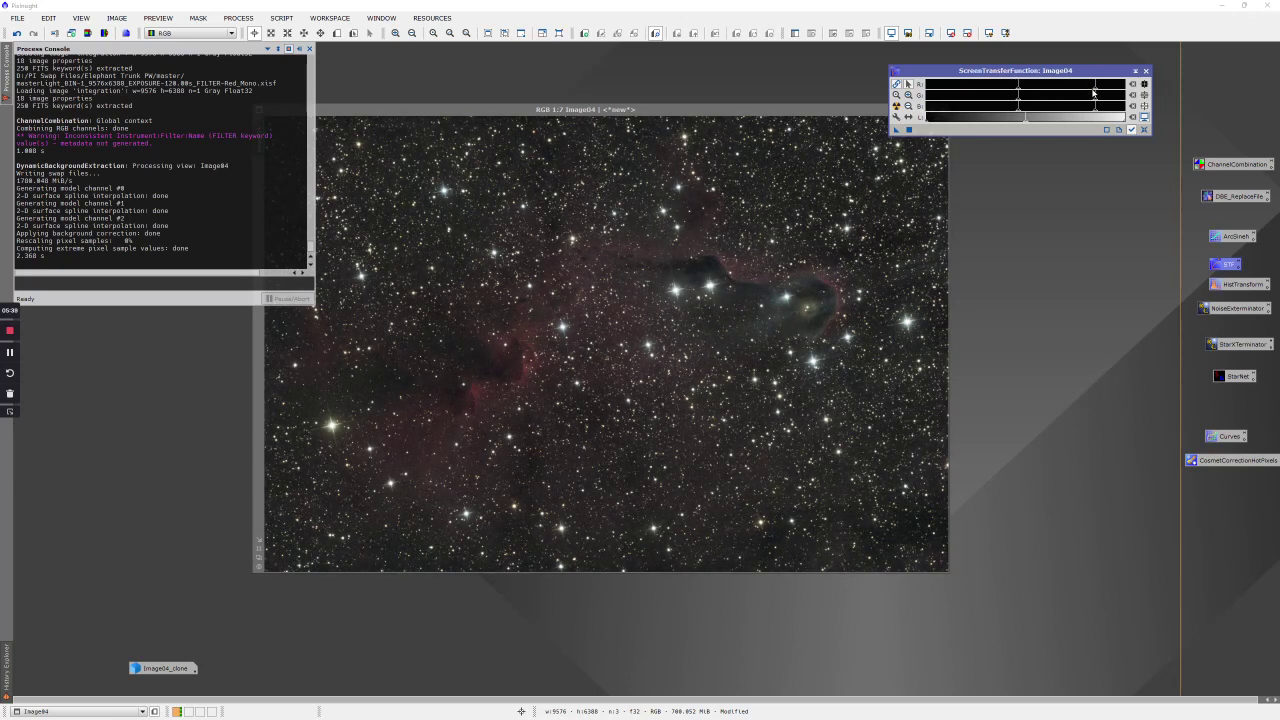
drag(1019, 90, 1018, 90)
double_click(1238, 285)
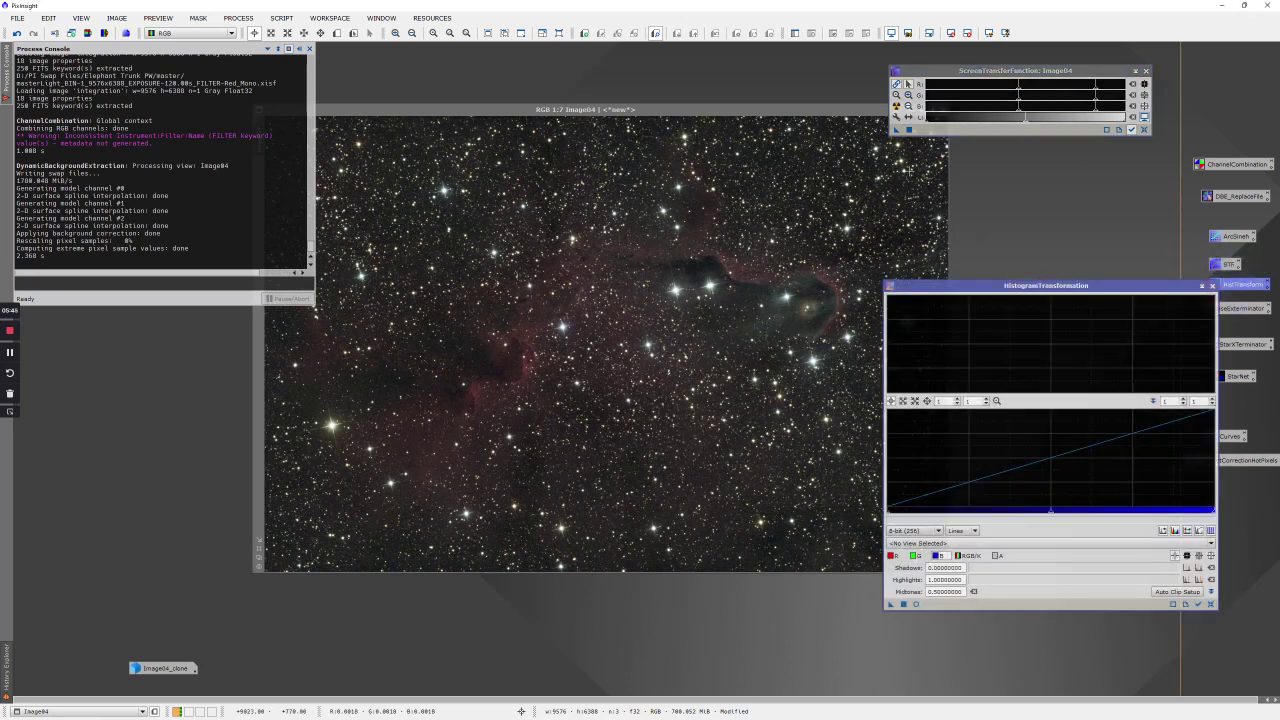
Transfer the STF settings to HistogramTransformation, apply them to Image04, reset STF, and close both tools
drag(896, 131, 985, 607)
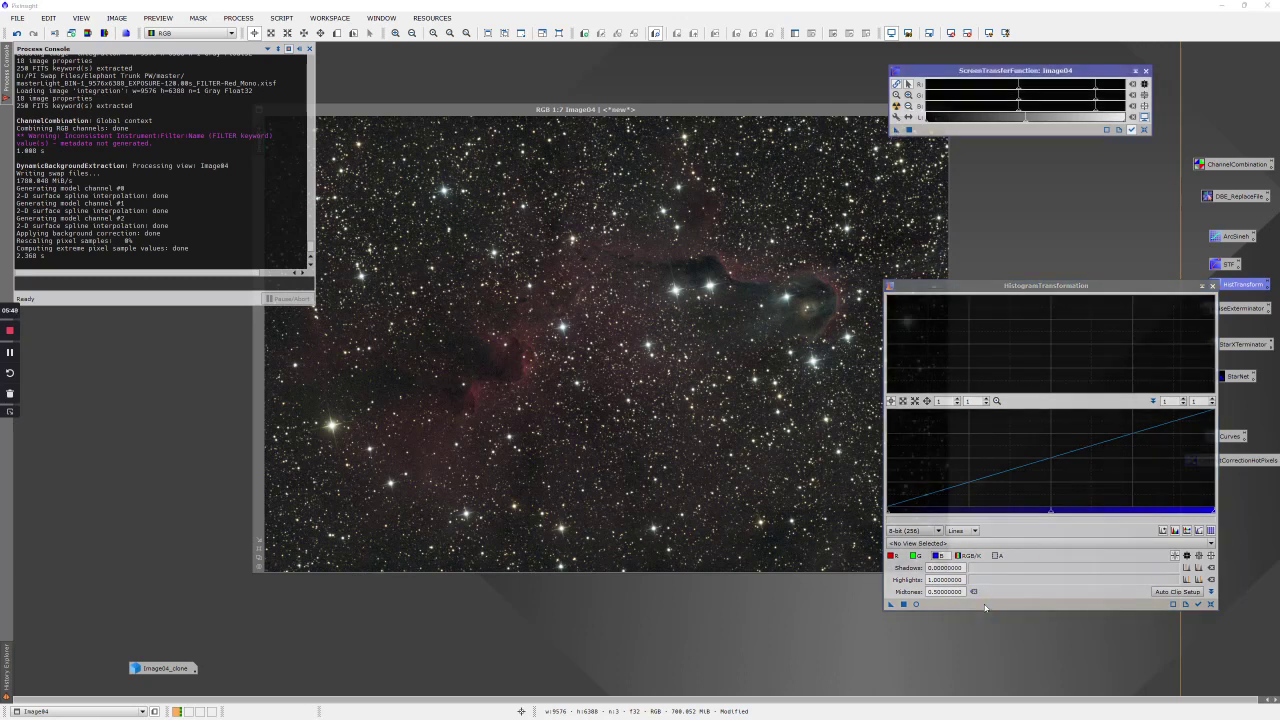
click(904, 605)
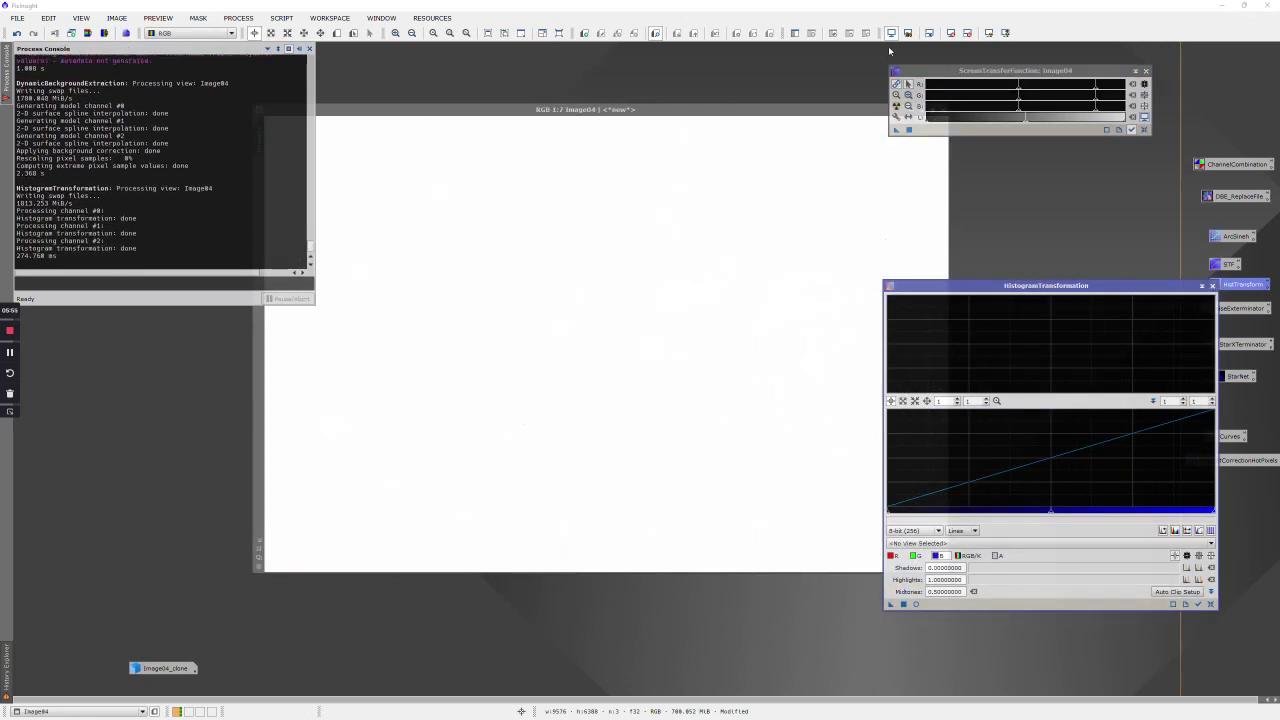
click(891, 34)
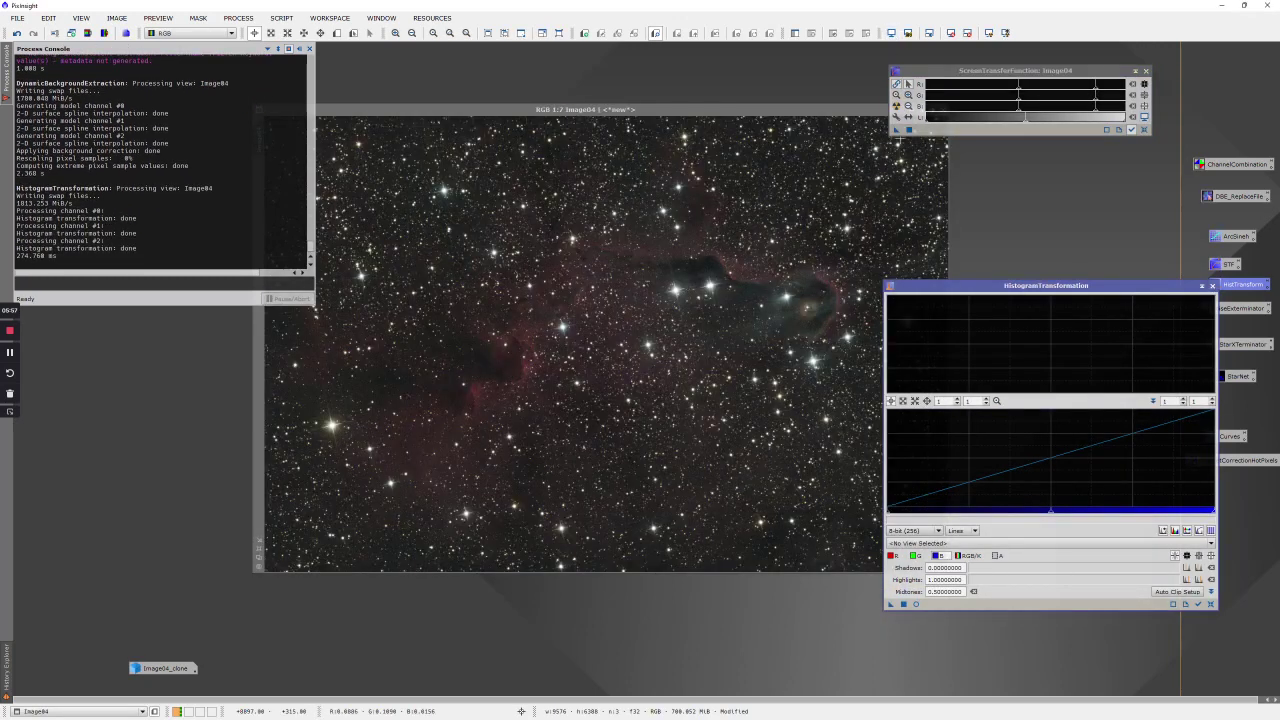
click(1212, 286)
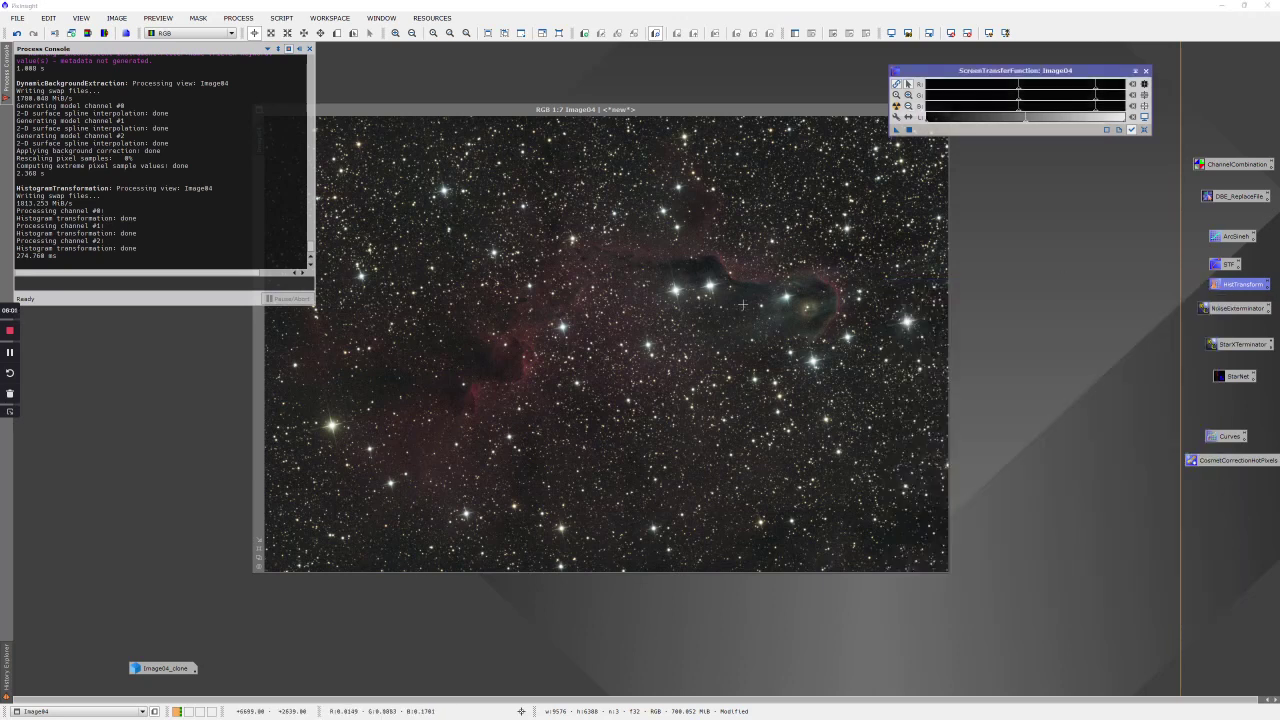
click(1146, 71)
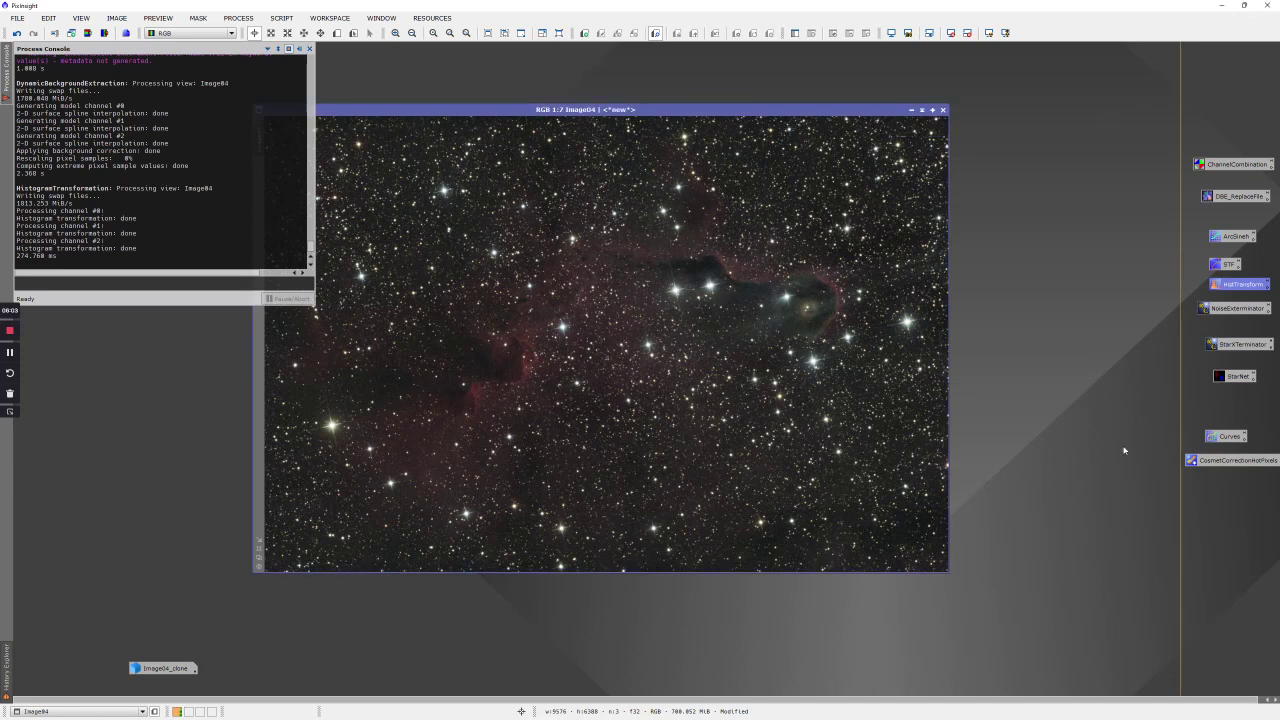
Run the NoiseXTerminator process icon on Image04 and zoom in and out to check the smoother background
click(1238, 310)
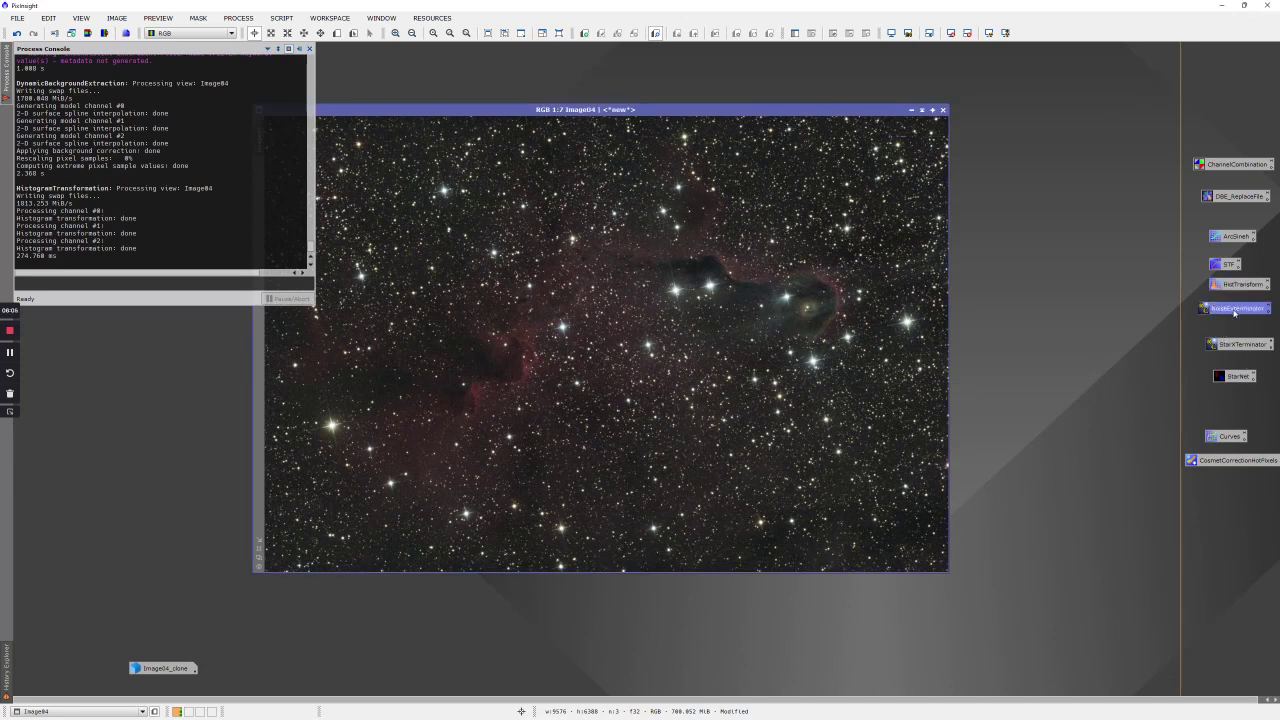
drag(1238, 310, 752, 252)
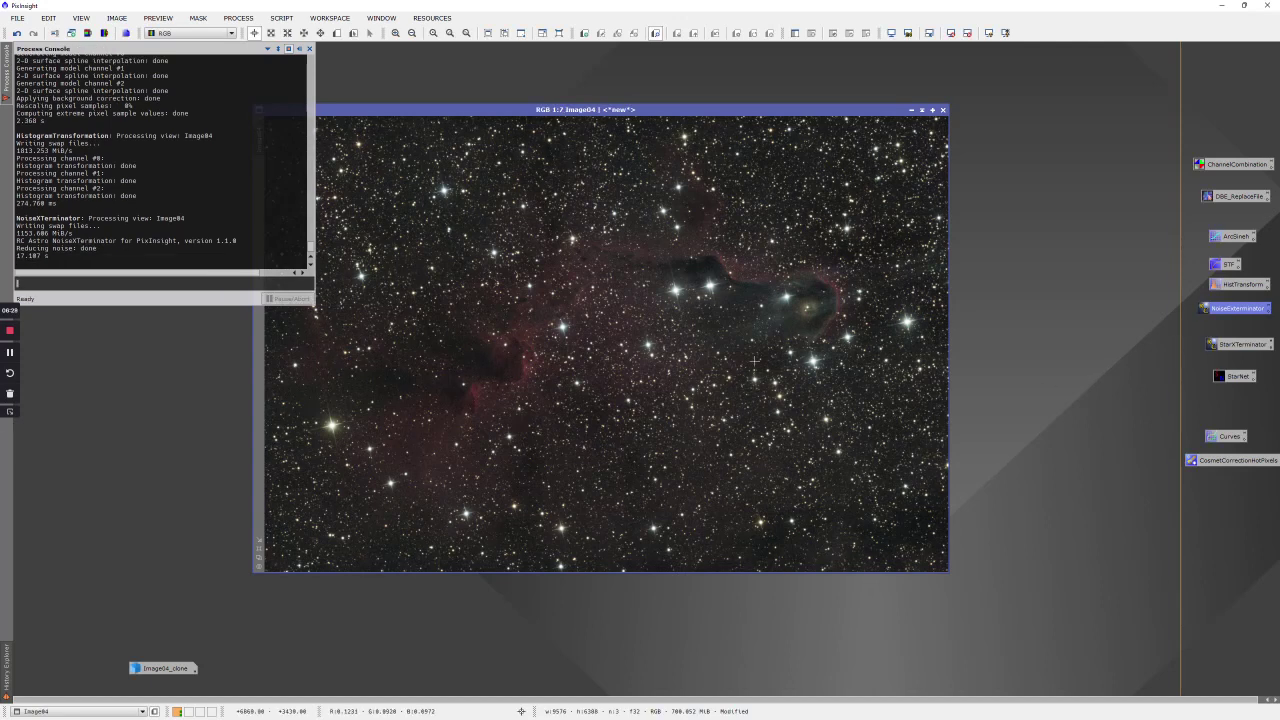
scroll(754, 360, up, 5)
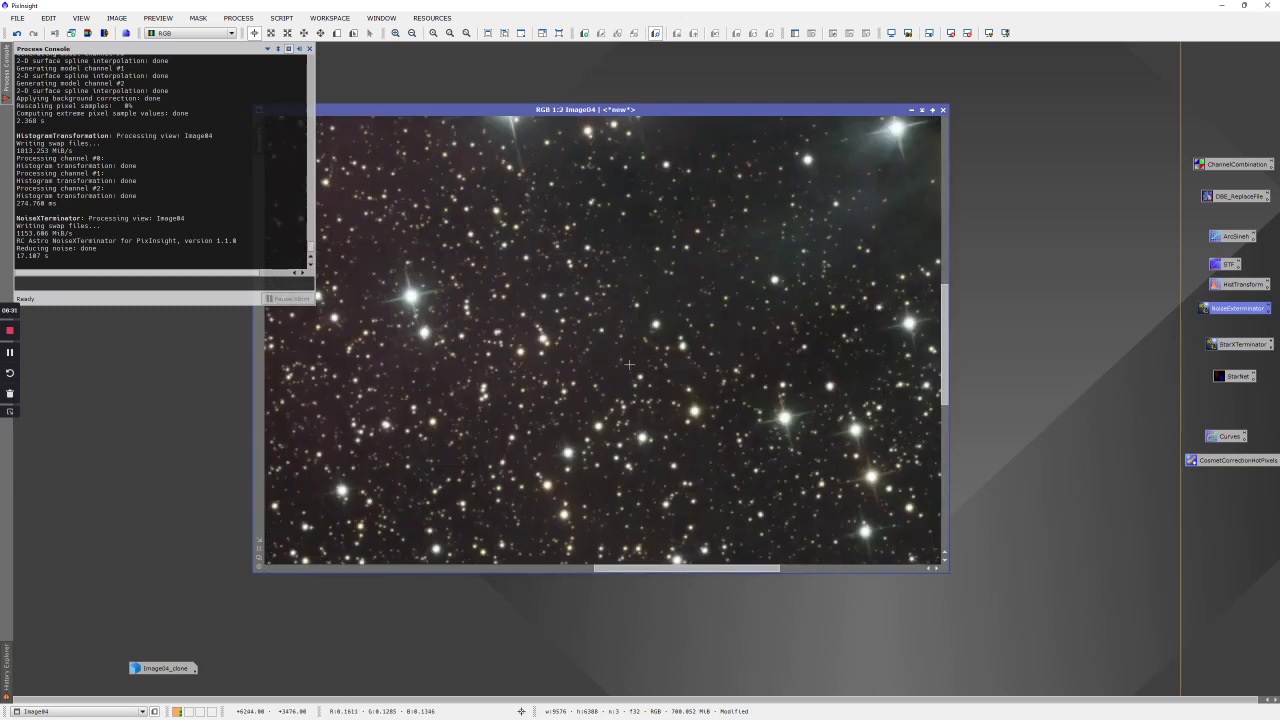
scroll(629, 364, down, 5)
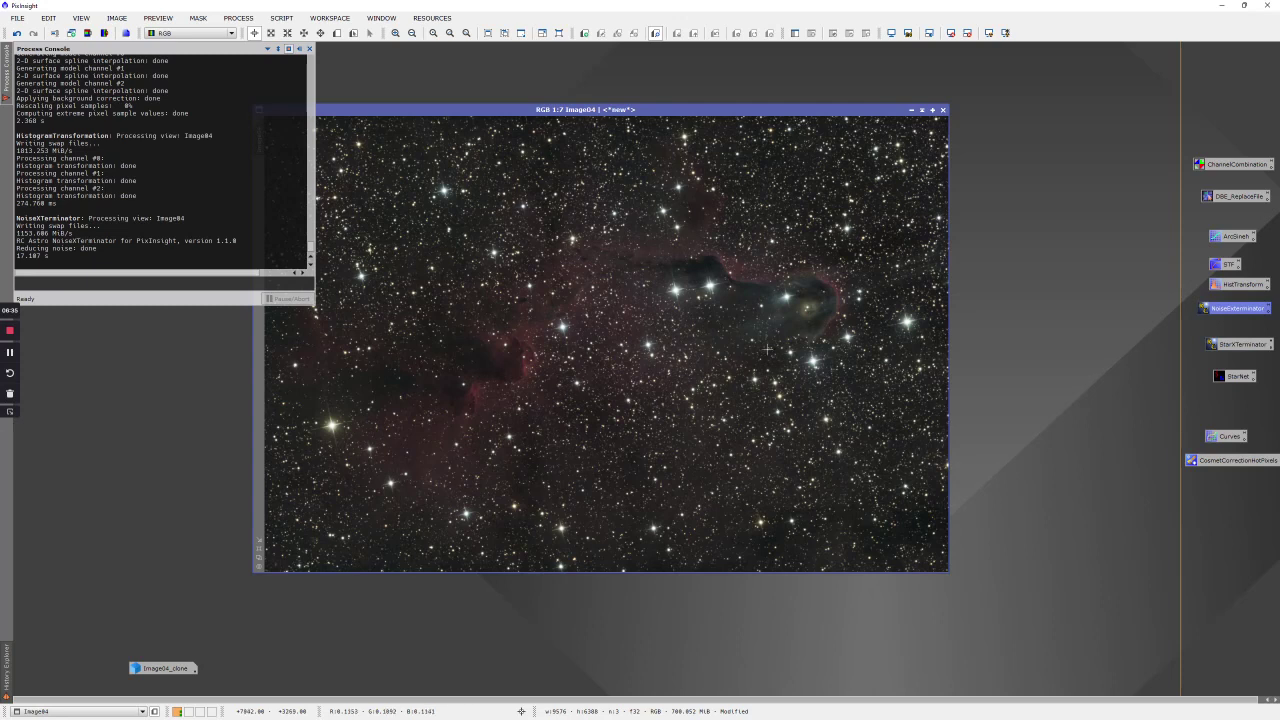
Apply StarXTerminator to Image04 to strip its stars, inspect the starless result, and reposition the window
click(1243, 350)
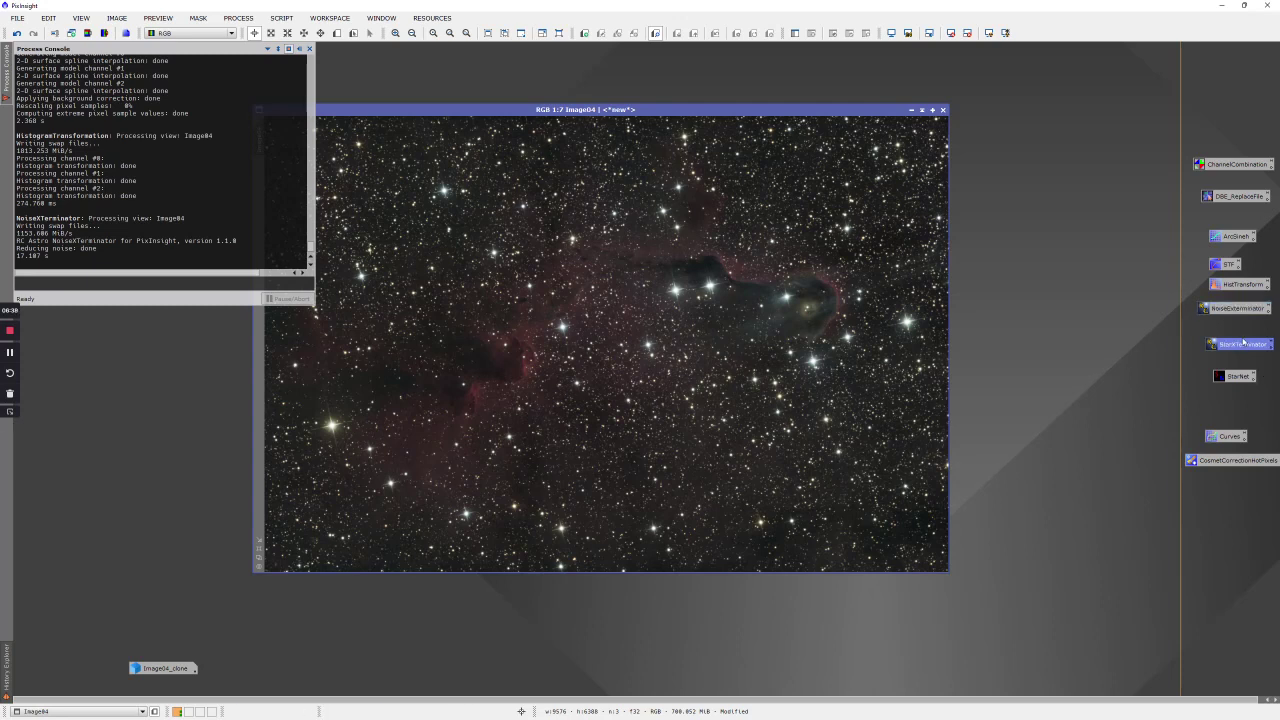
drag(1243, 343, 690, 352)
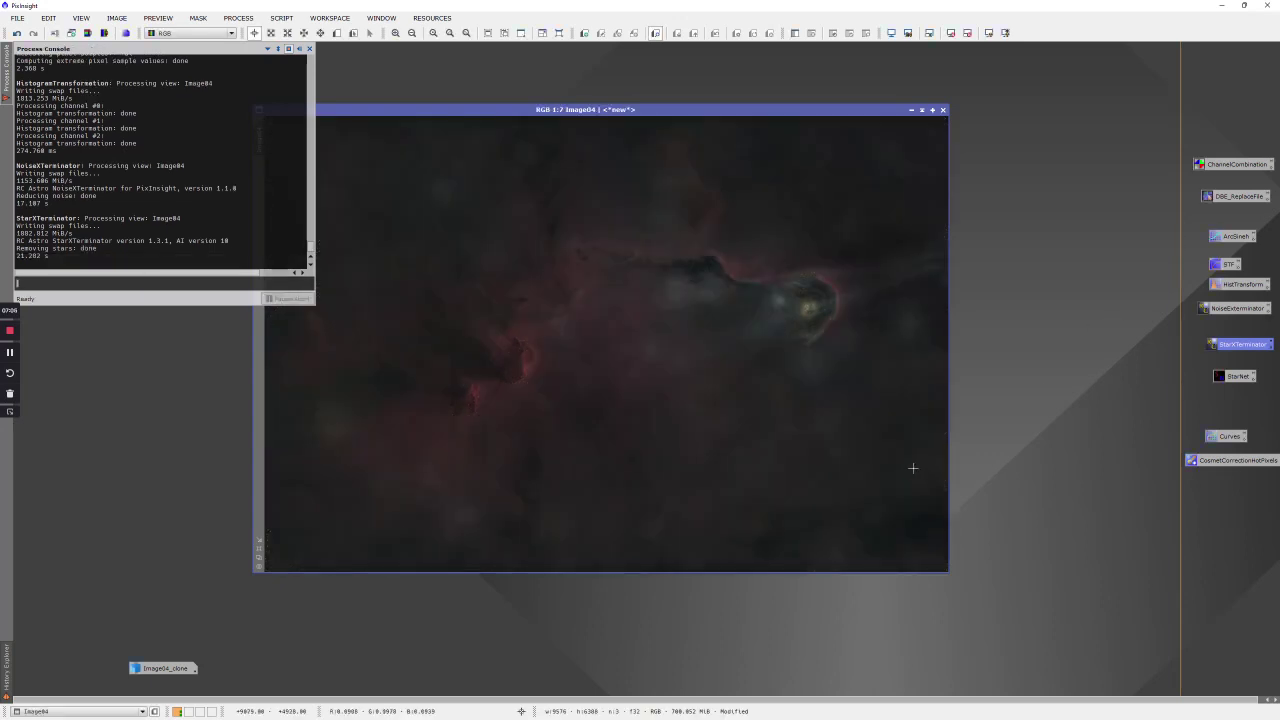
scroll(696, 286, down, 2)
scroll(696, 286, up, 6)
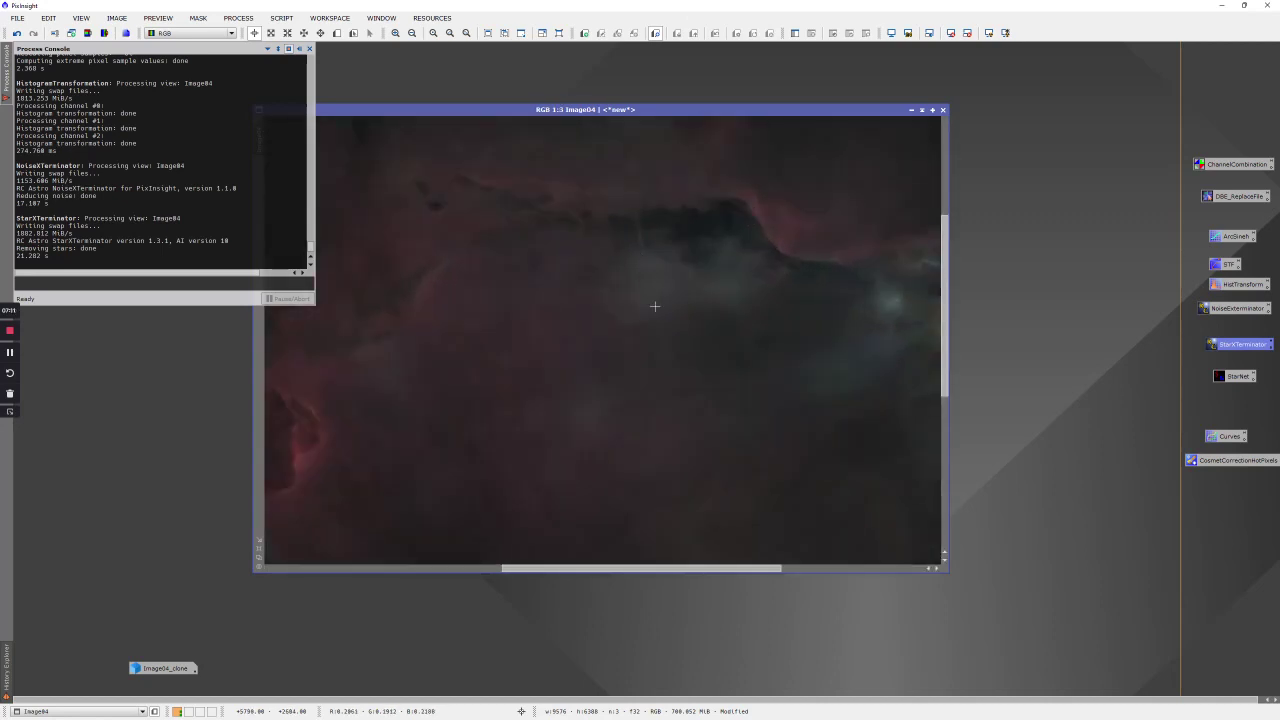
scroll(672, 306, down, 8)
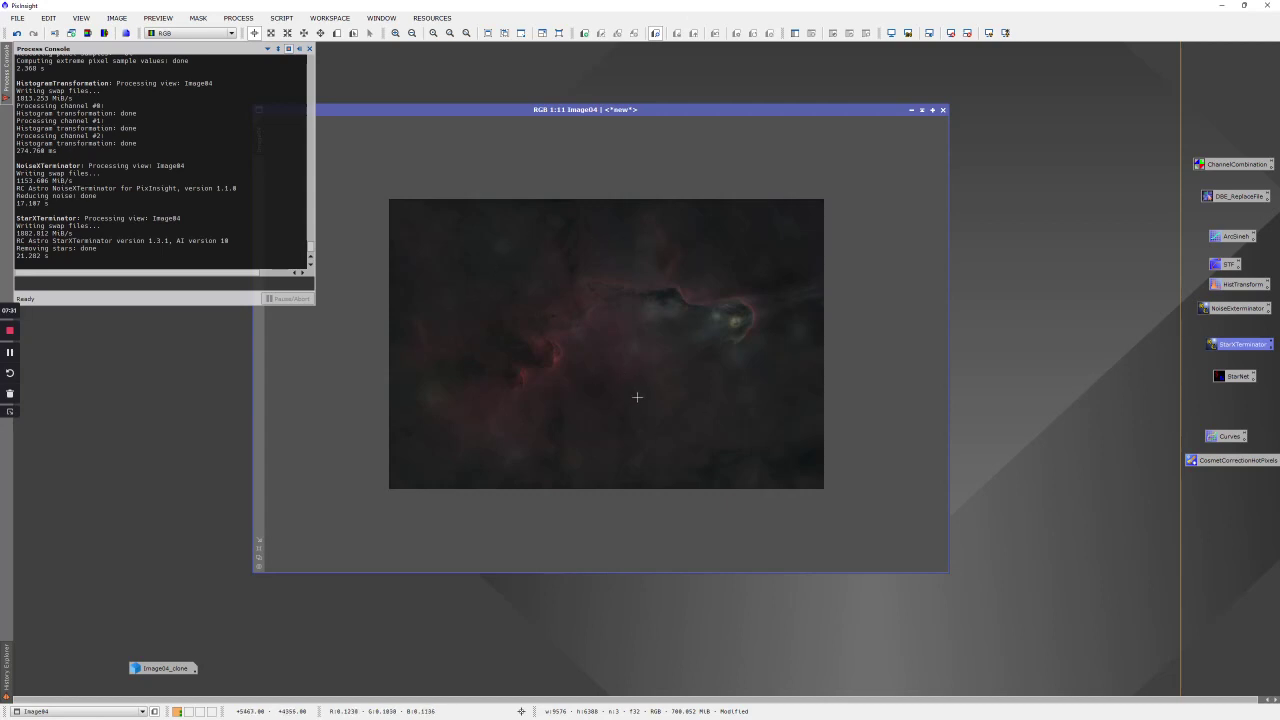
drag(830, 112, 650, 80)
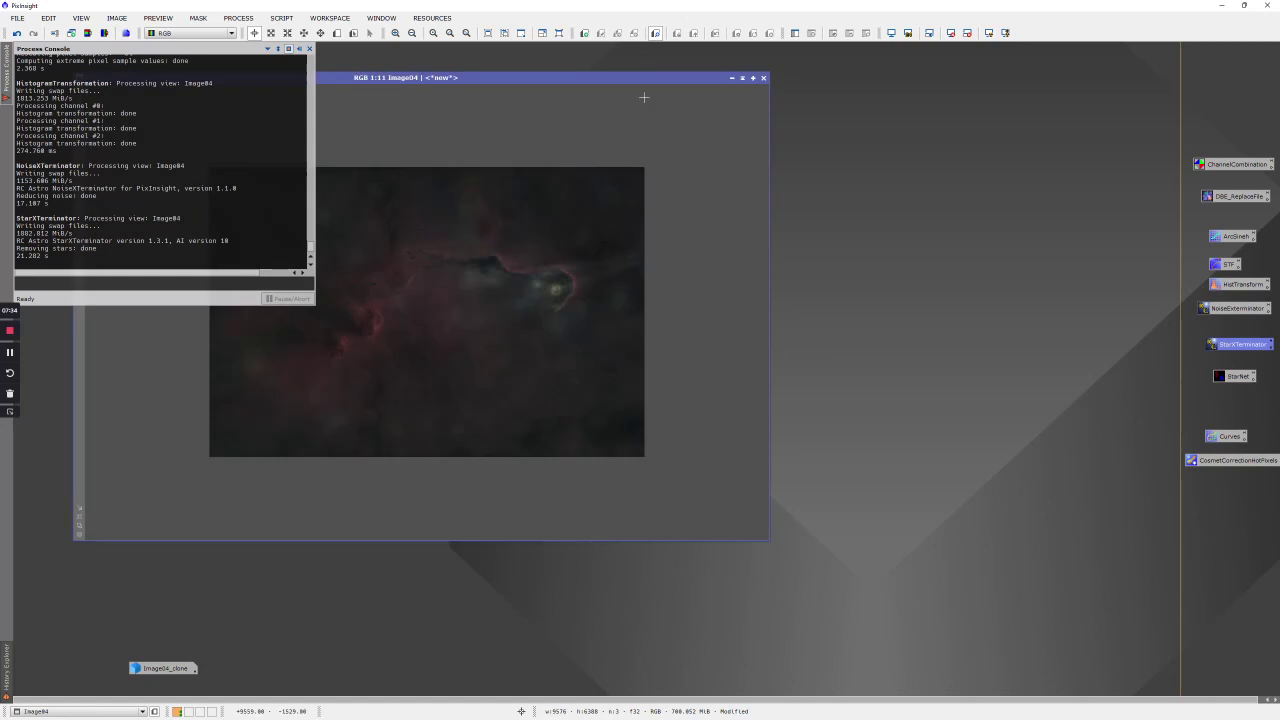
Restore Image04_clone into its own window, reset its STF to unstretched, and place it beside Image04
double_click(156, 668)
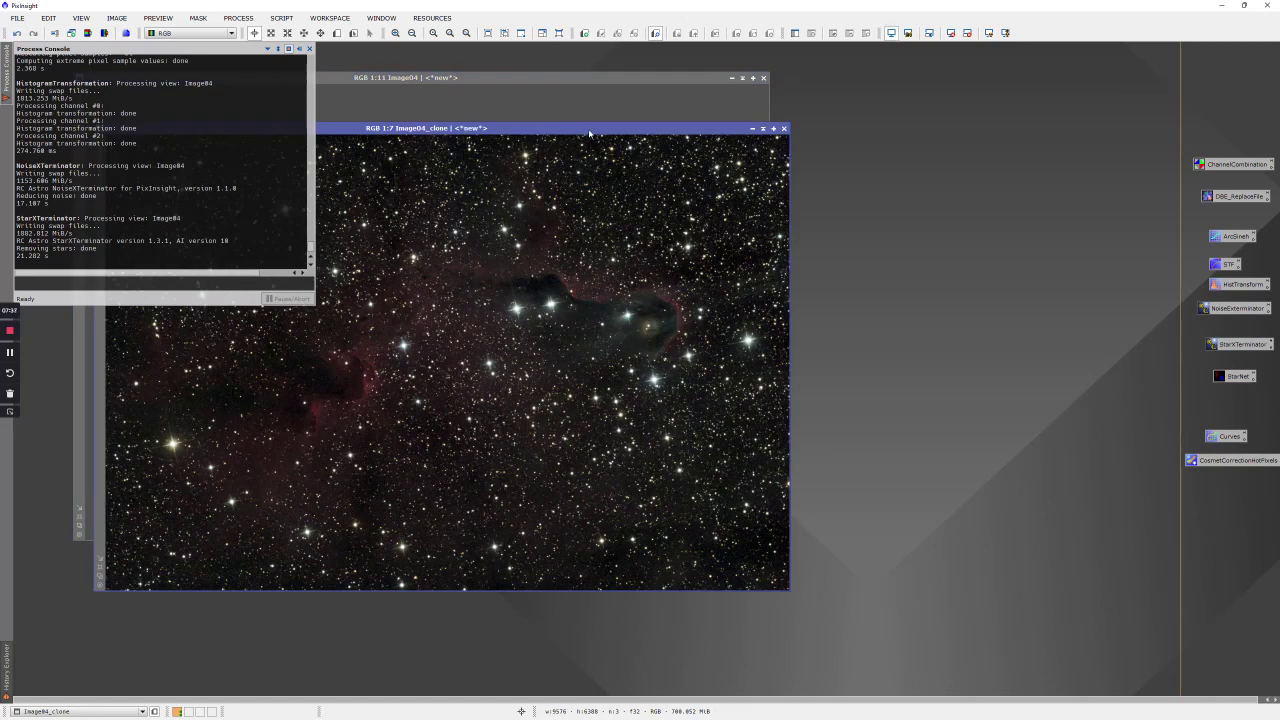
drag(589, 133, 796, 155)
click(892, 34)
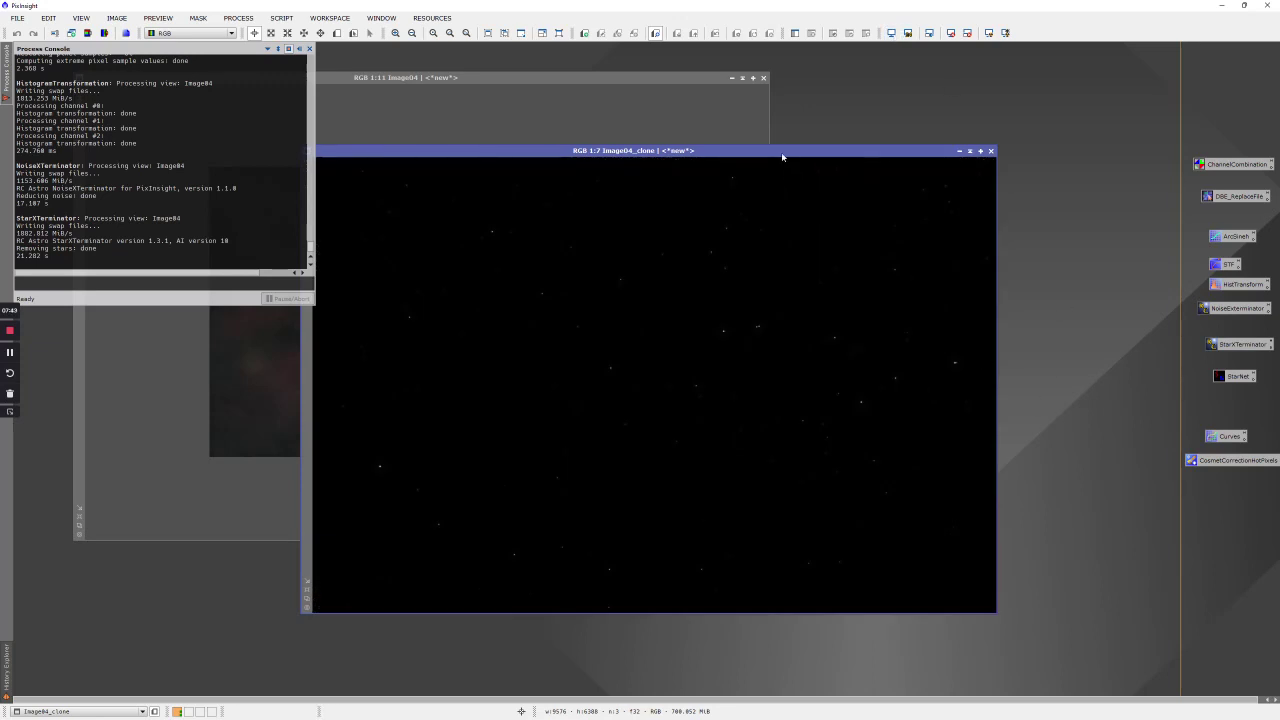
drag(783, 154, 773, 157)
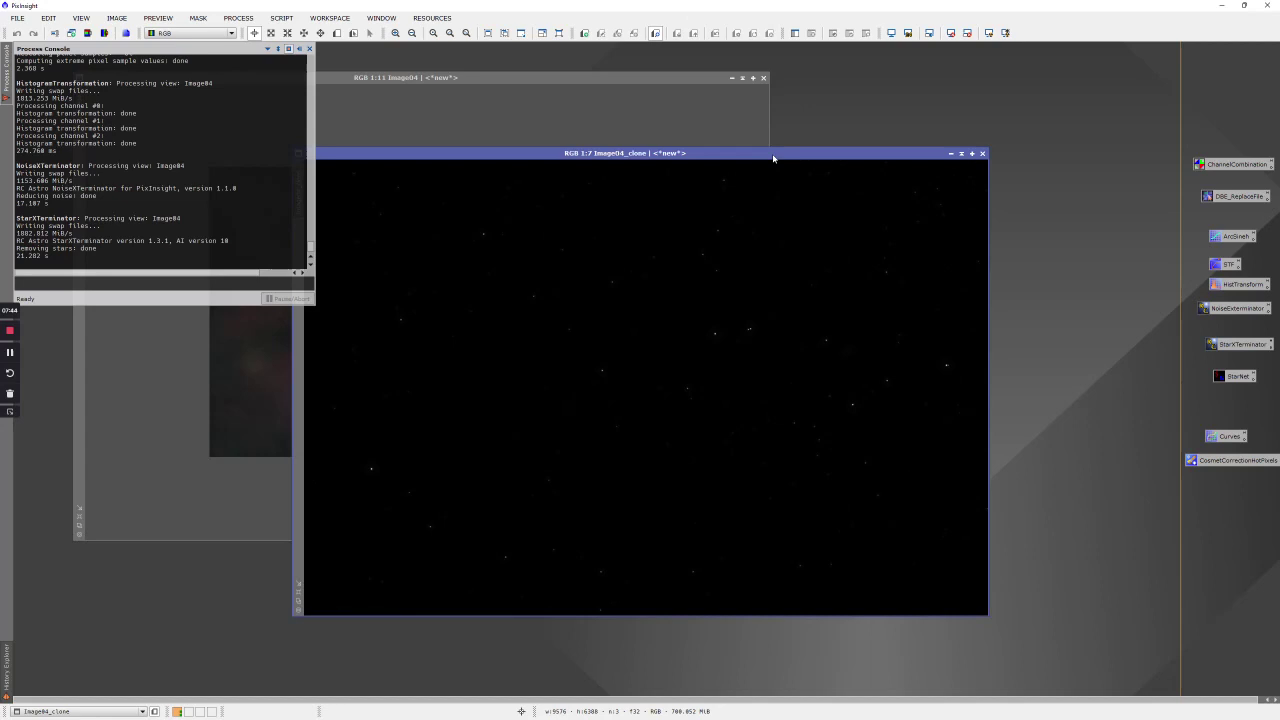
Apply ArcsinhStretch to Image04_clone with an estimated black point and the stretch factor at maximum
double_click(1232, 237)
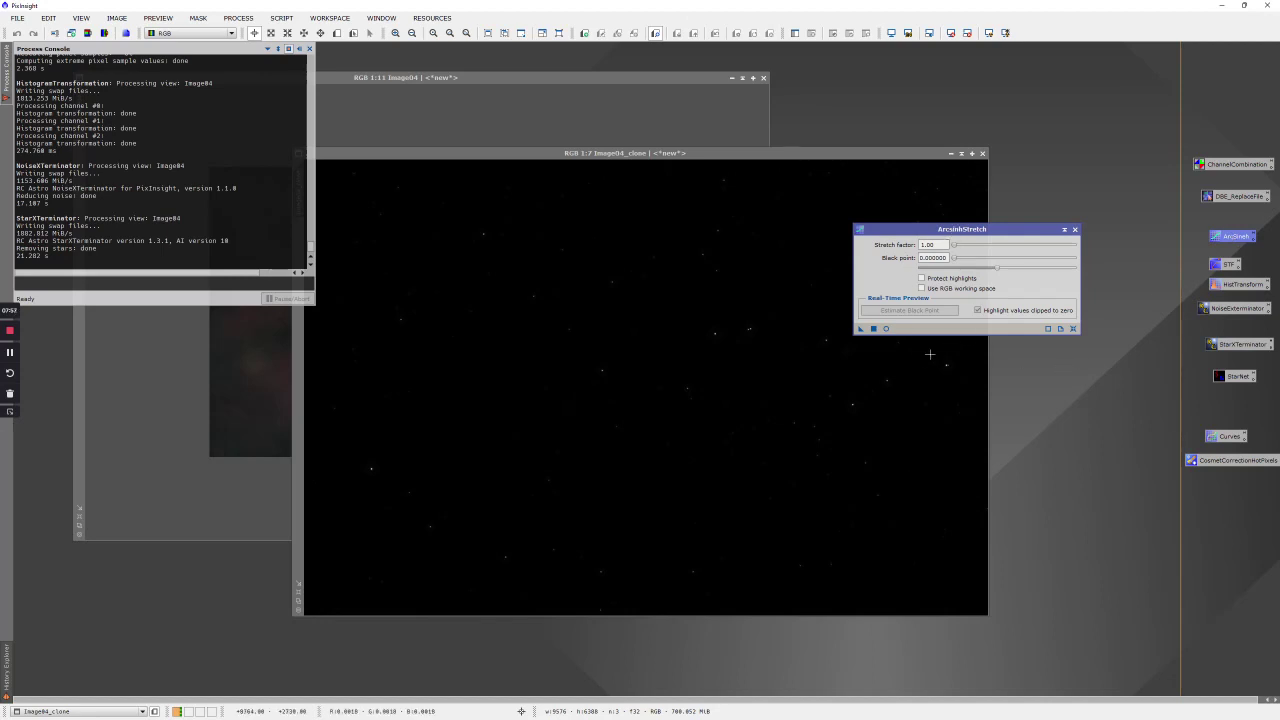
click(886, 329)
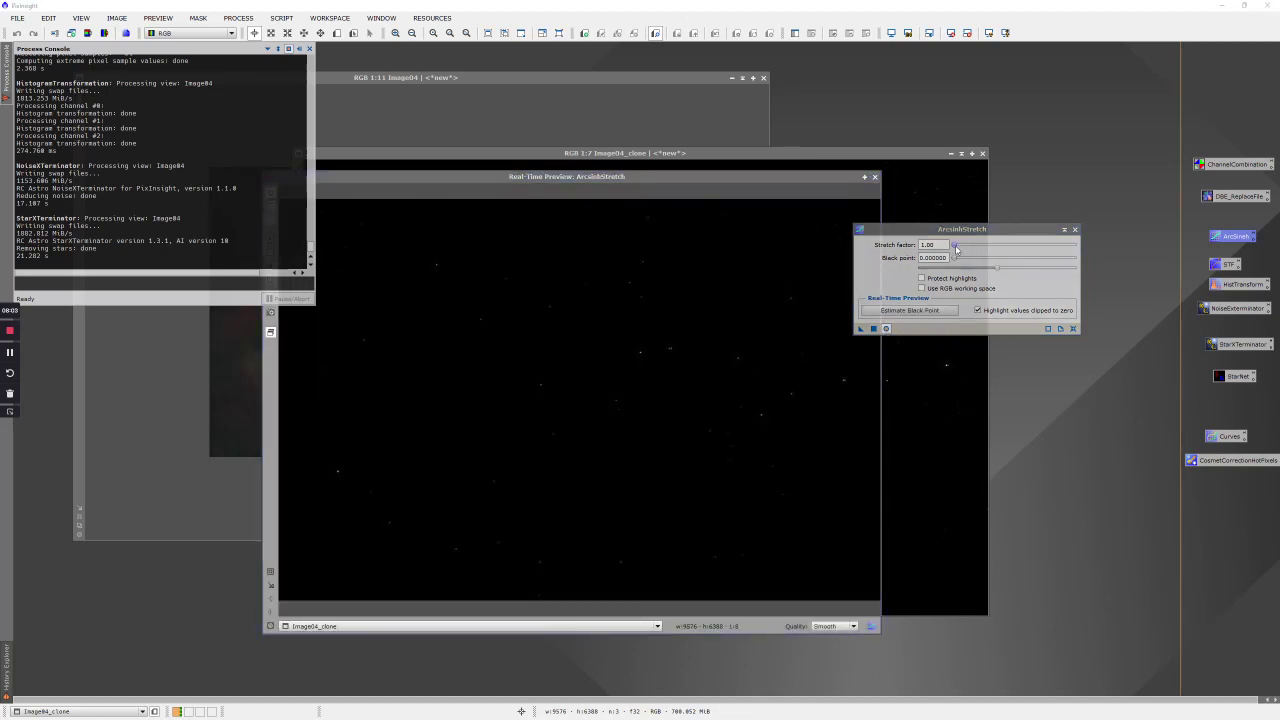
drag(955, 245, 1071, 249)
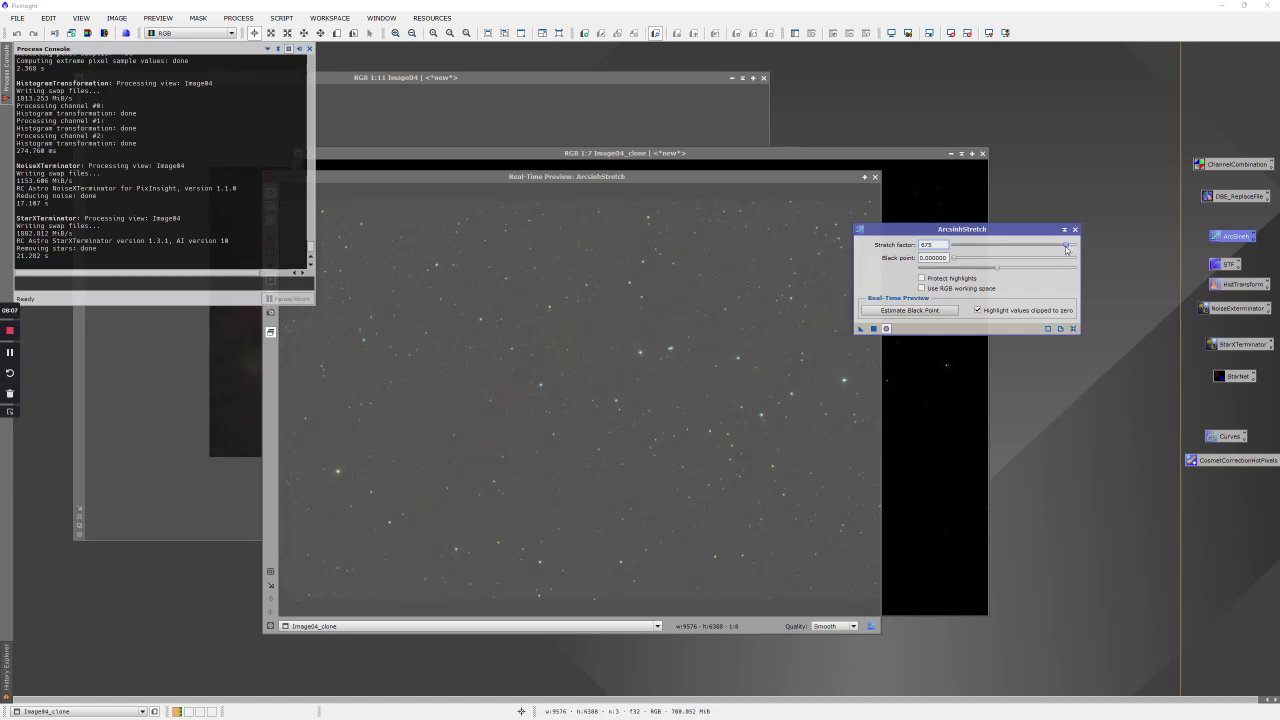
click(921, 313)
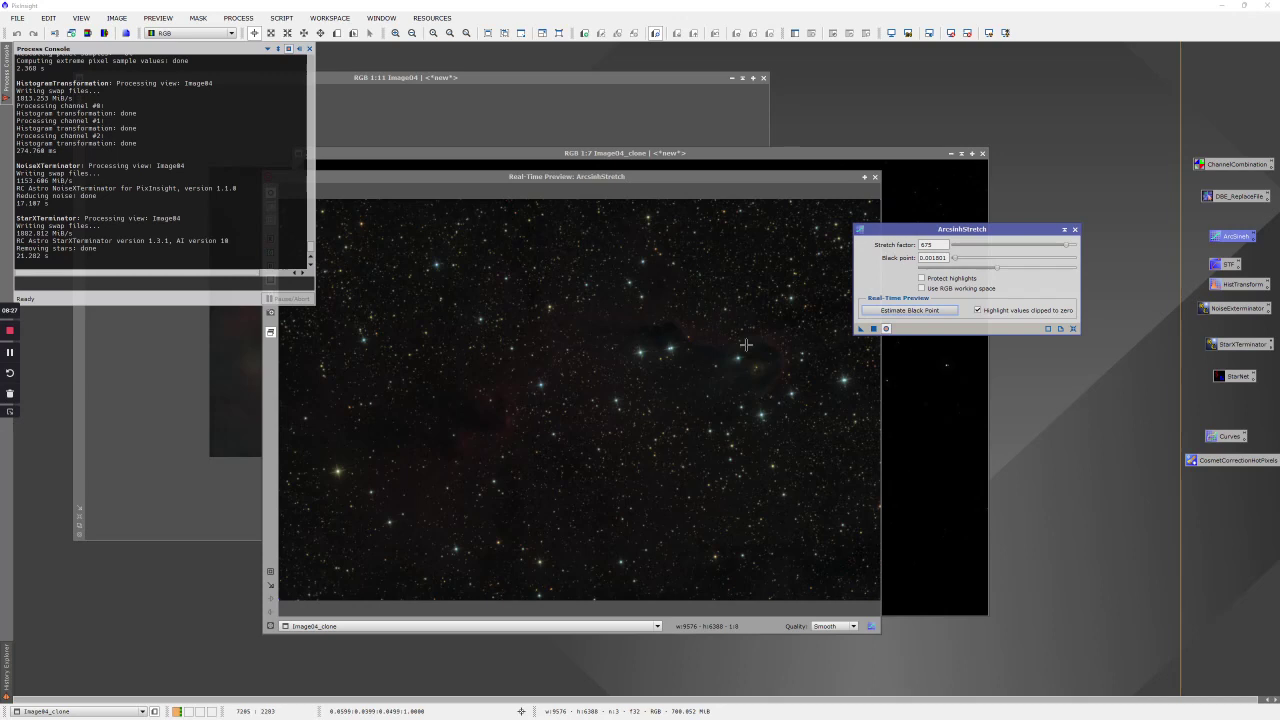
drag(1067, 245, 1070, 245)
click(873, 329)
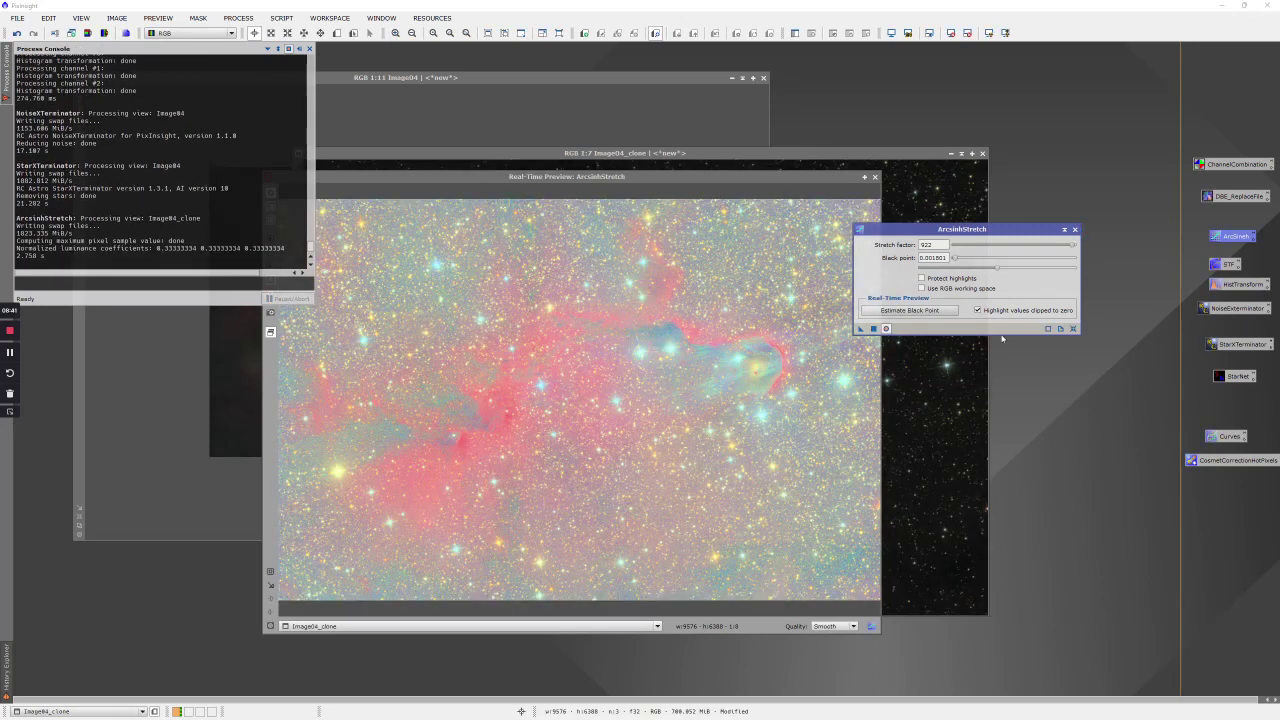
click(1075, 230)
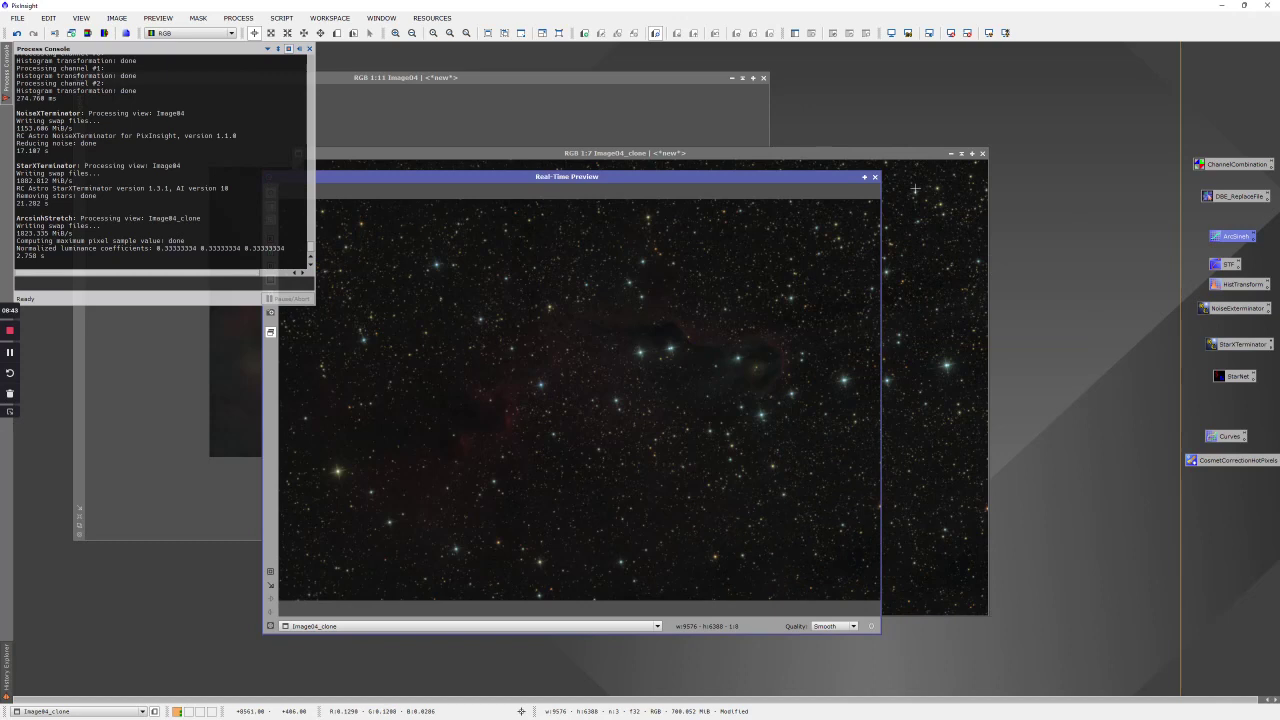
click(875, 176)
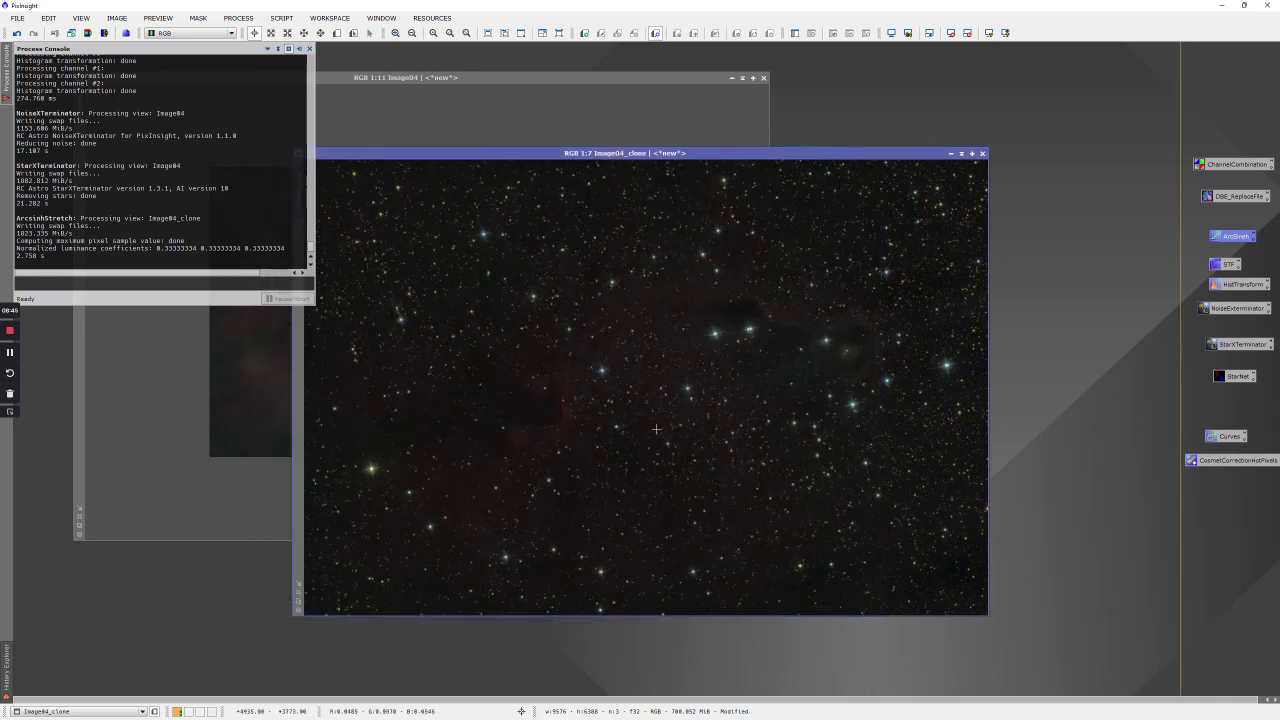
drag(754, 154, 761, 145)
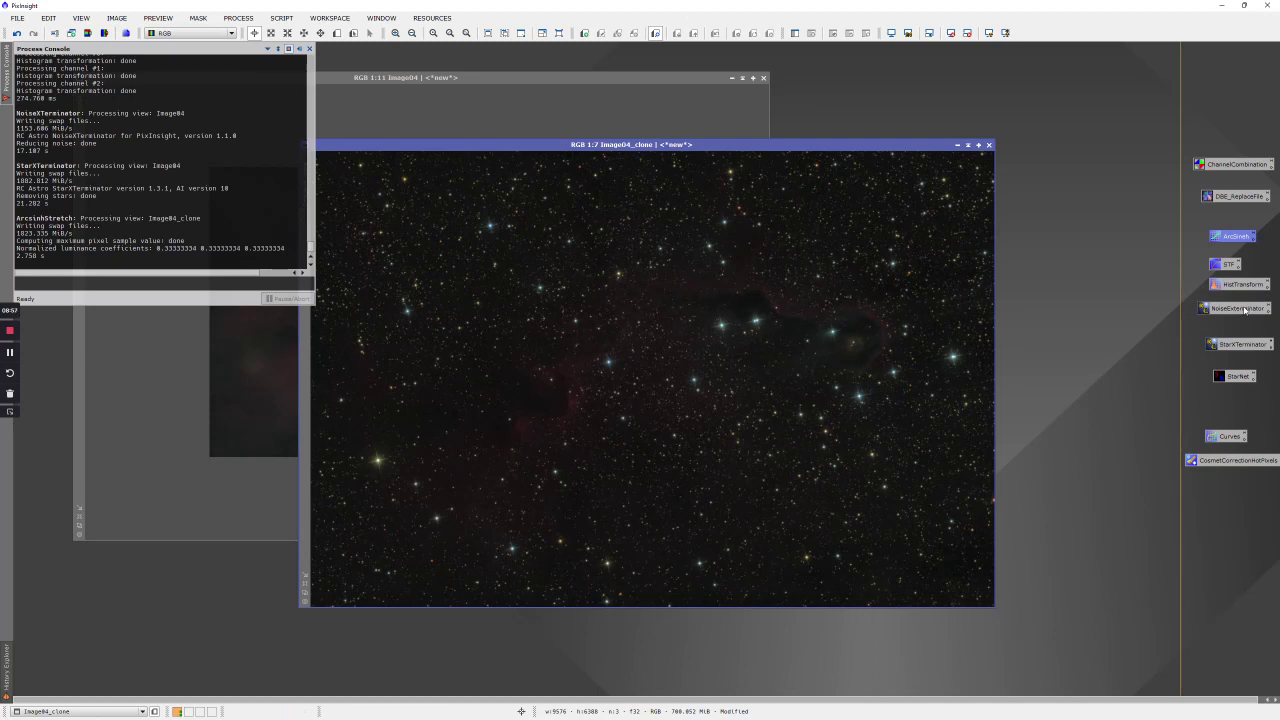
Run NoiseXTerminator on the stretched Image04_clone
drag(1240, 308, 765, 350)
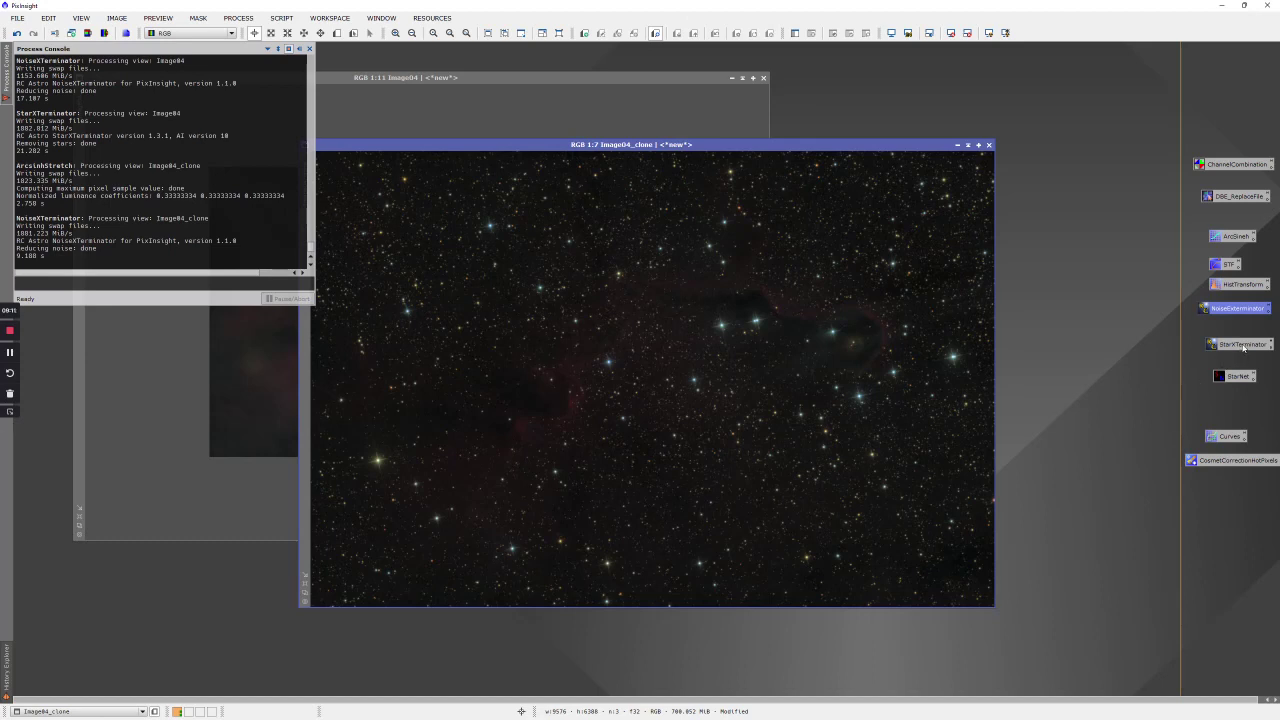
Run StarXTerminator on Image04_clone with Generate Star Image enabled
double_click(1244, 344)
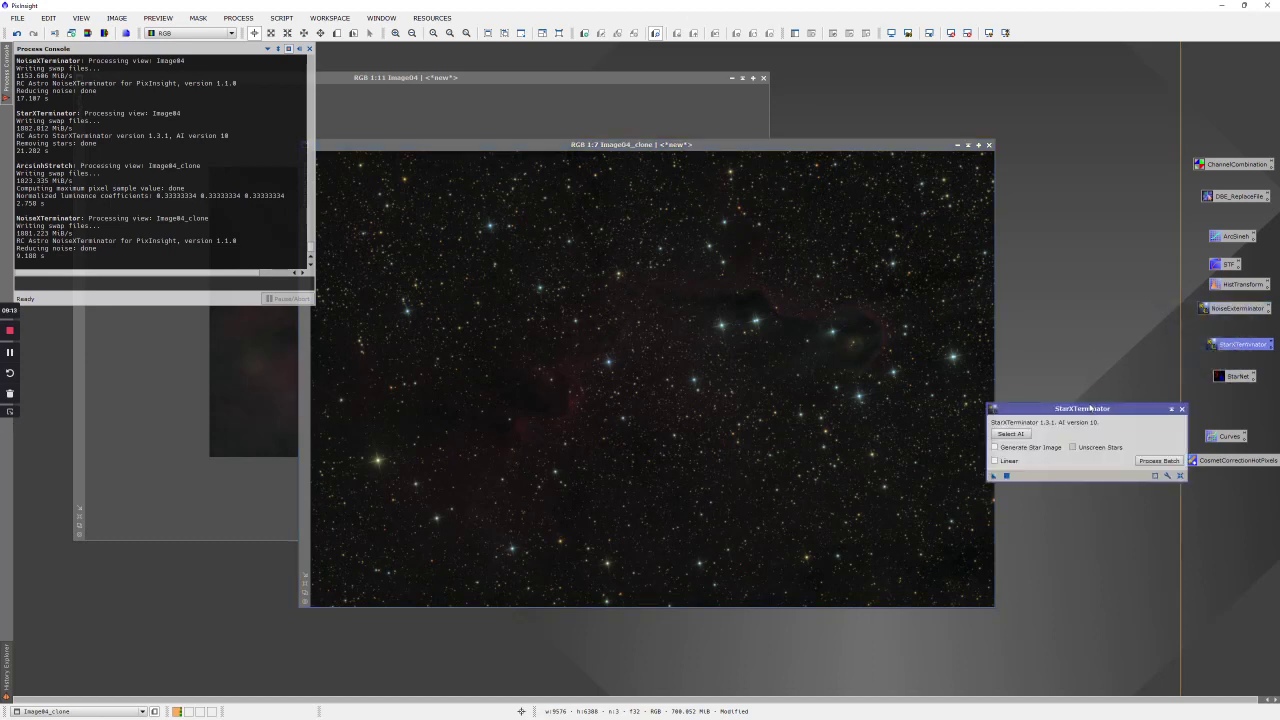
drag(1092, 408, 1095, 320)
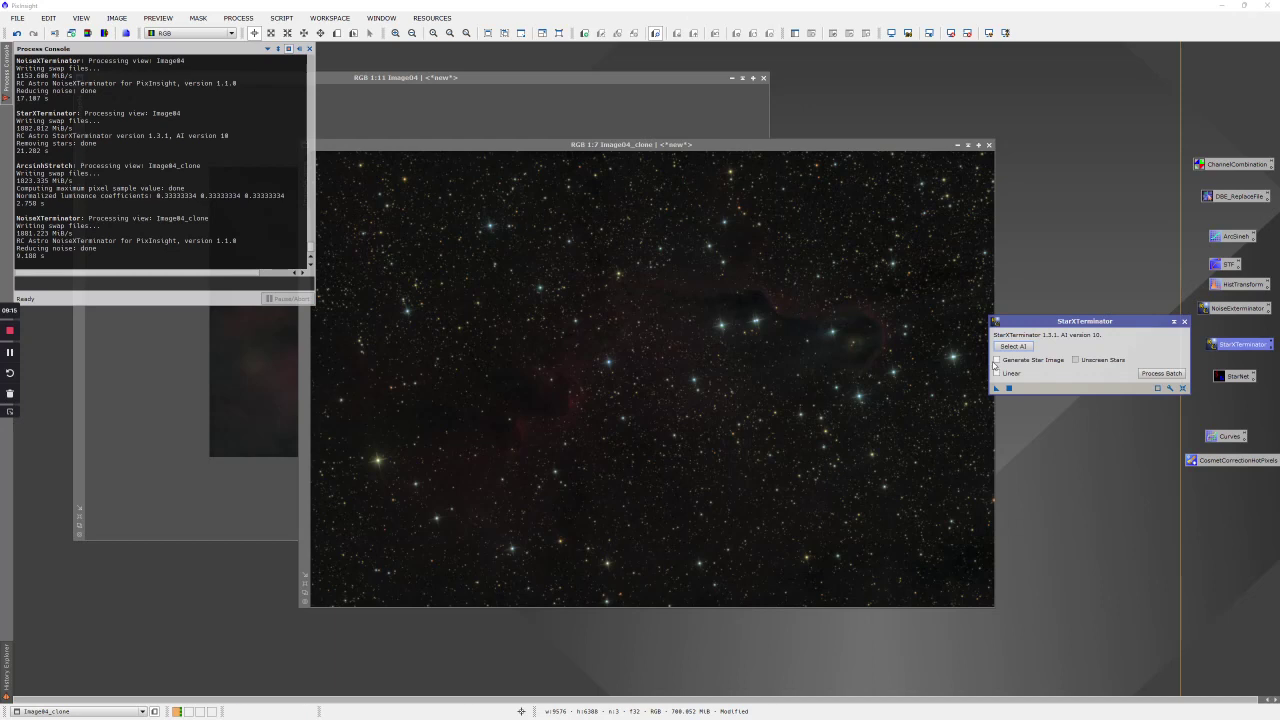
click(997, 361)
drag(720, 347, 720, 347)
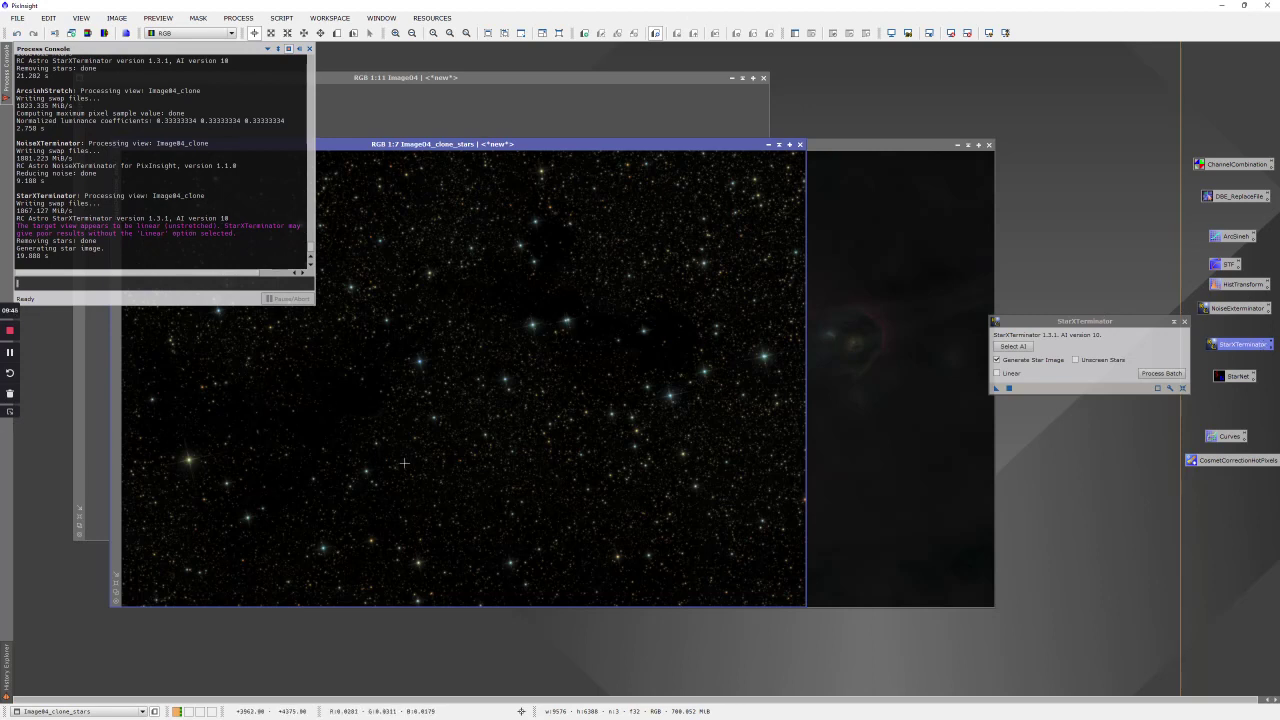
Close the starless Image04_clone window and the StarXTerminator dialog, moving the stars window aside
click(854, 157)
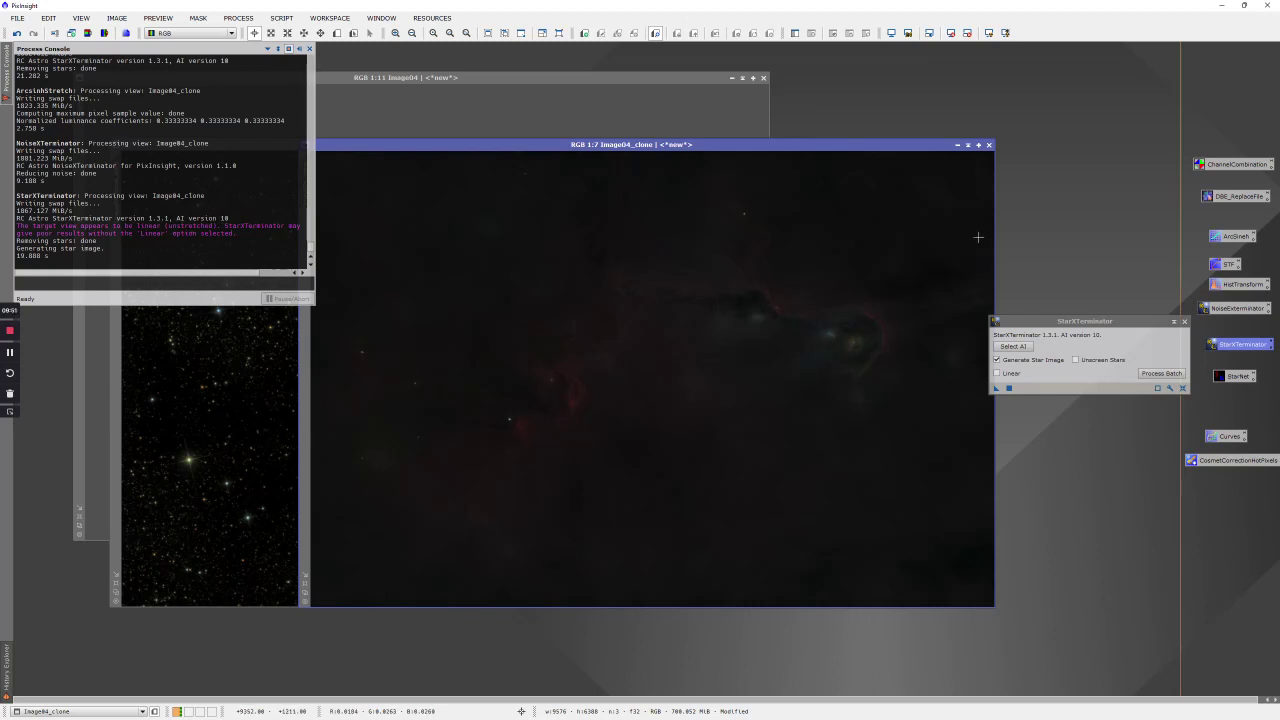
click(989, 145)
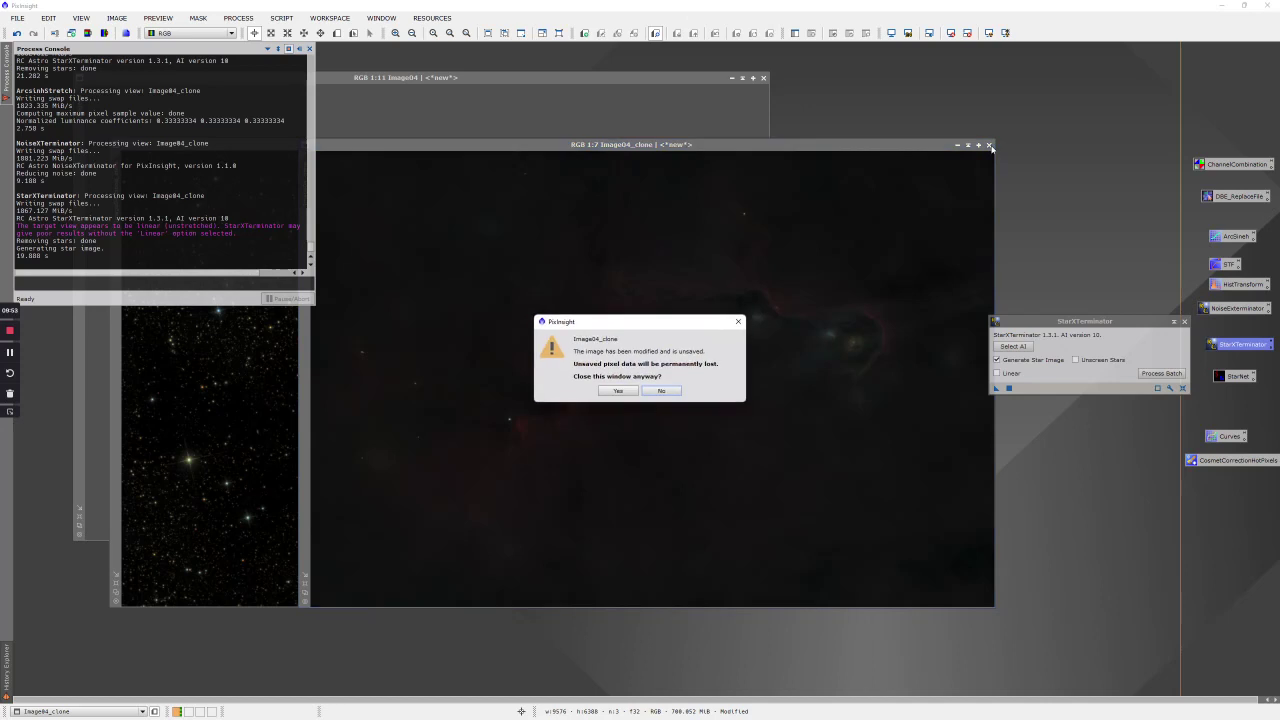
click(632, 391)
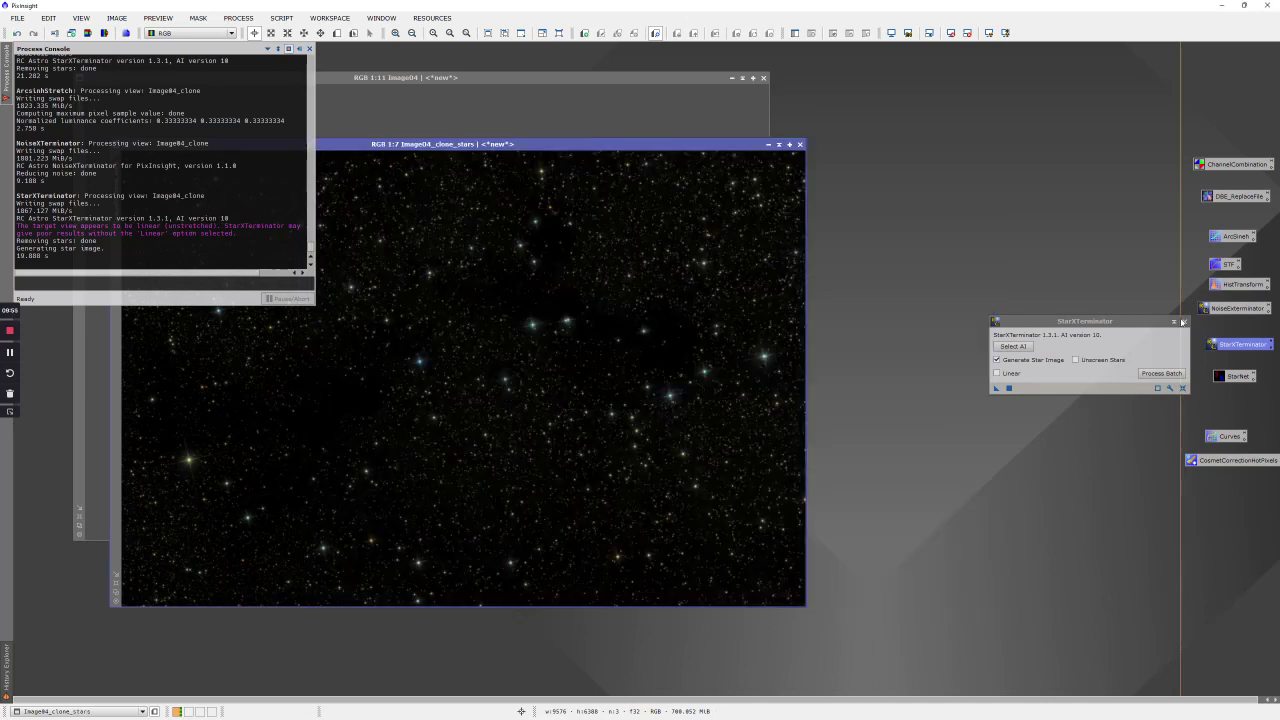
click(1175, 321)
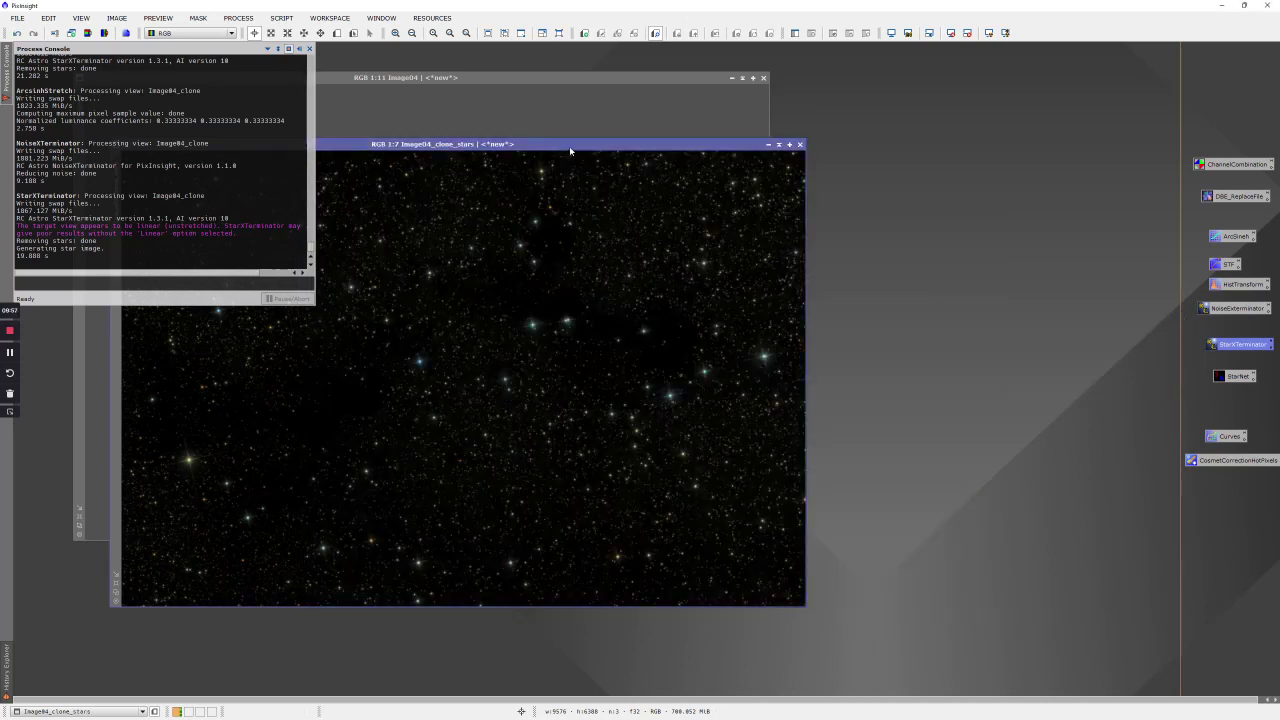
drag(570, 150, 890, 153)
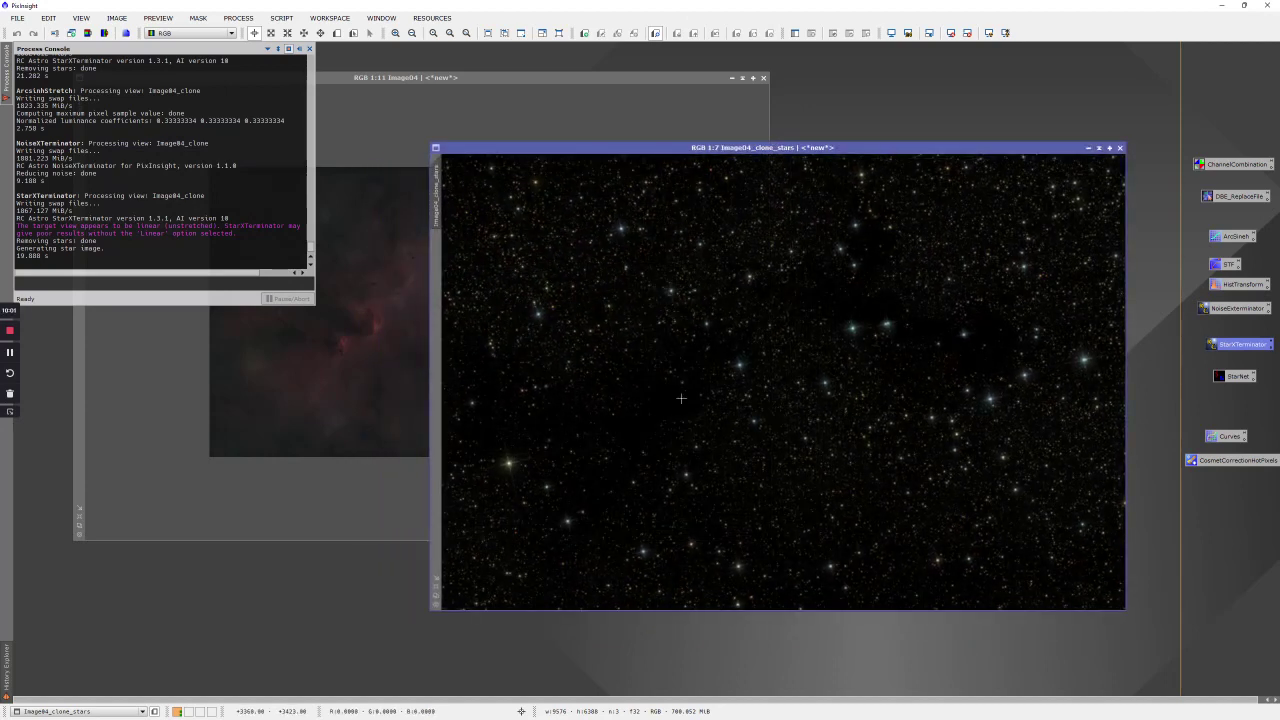
Zoom in to compare Image04_clone_stars with the starless Image04, then switch to Photoshop
scroll(682, 398, up, 6)
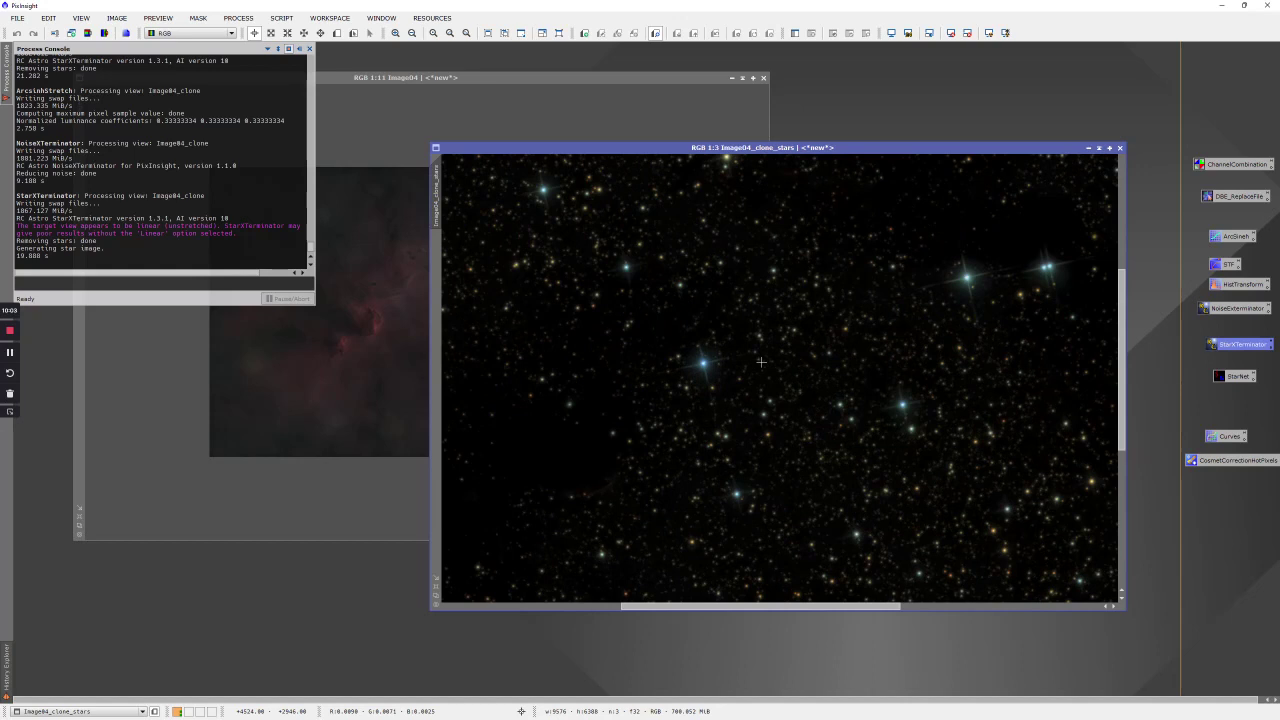
click(508, 77)
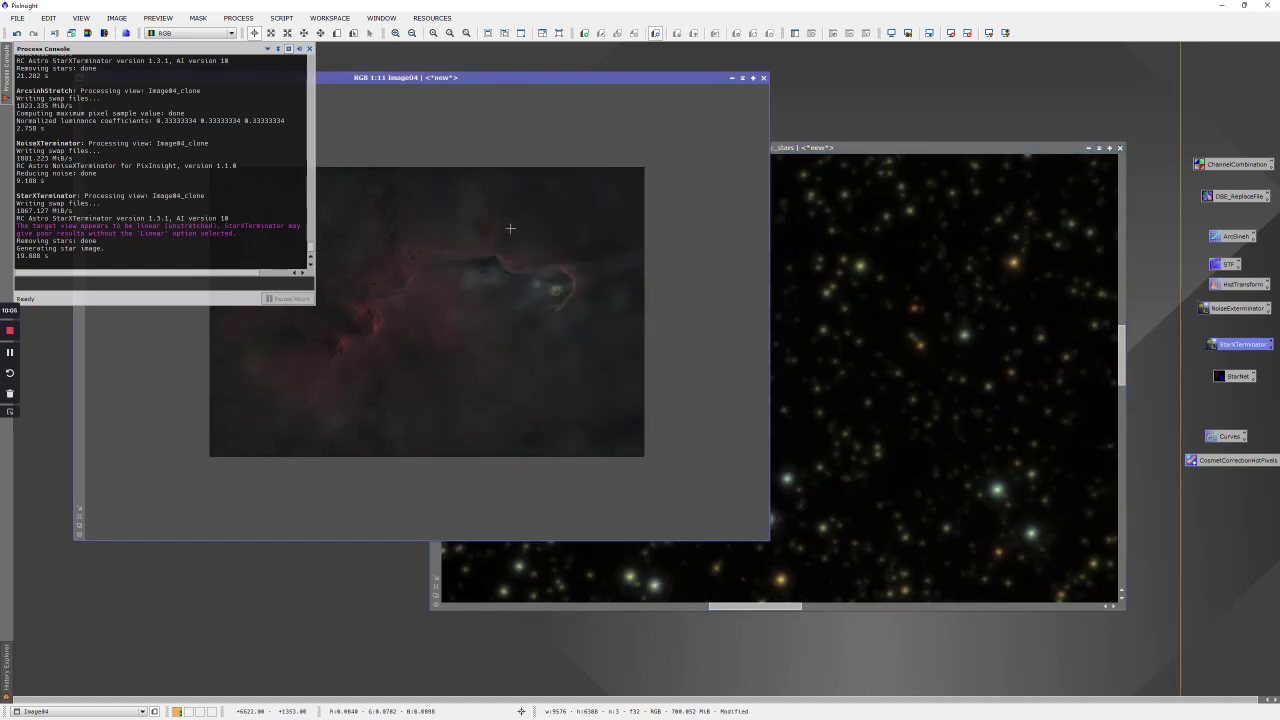
scroll(427, 276, up, 3)
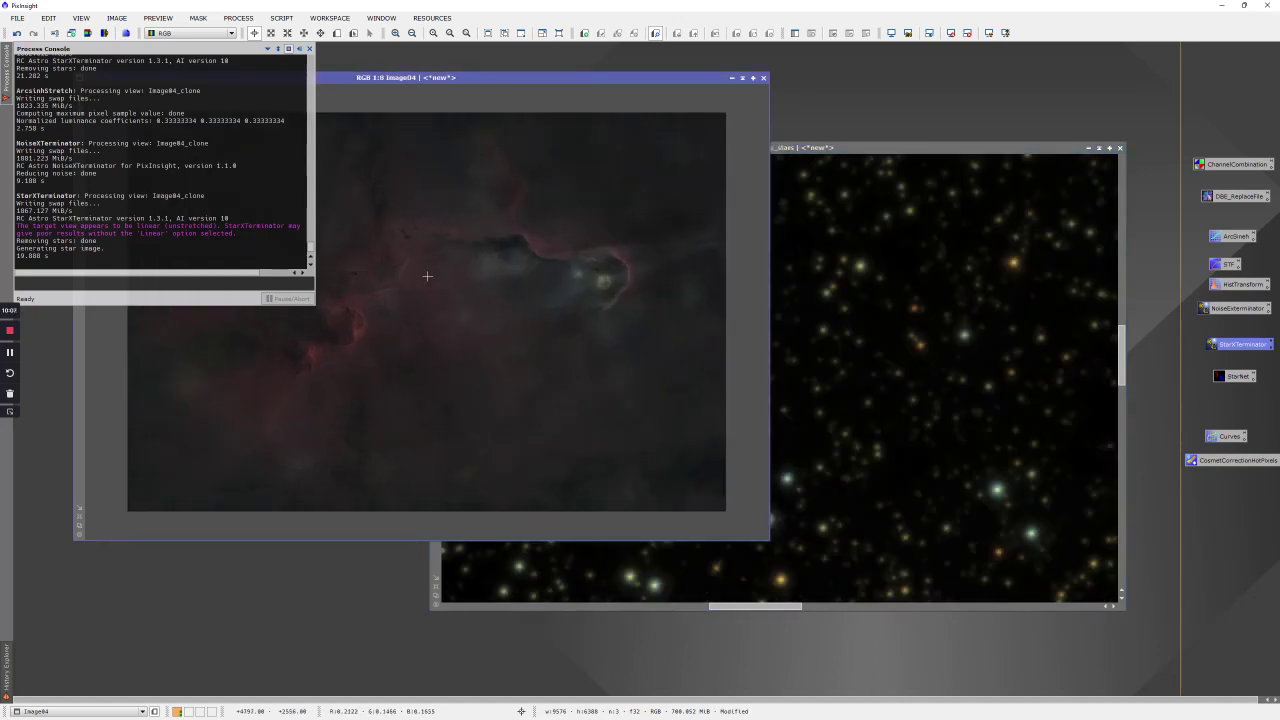
scroll(427, 276, down, 5)
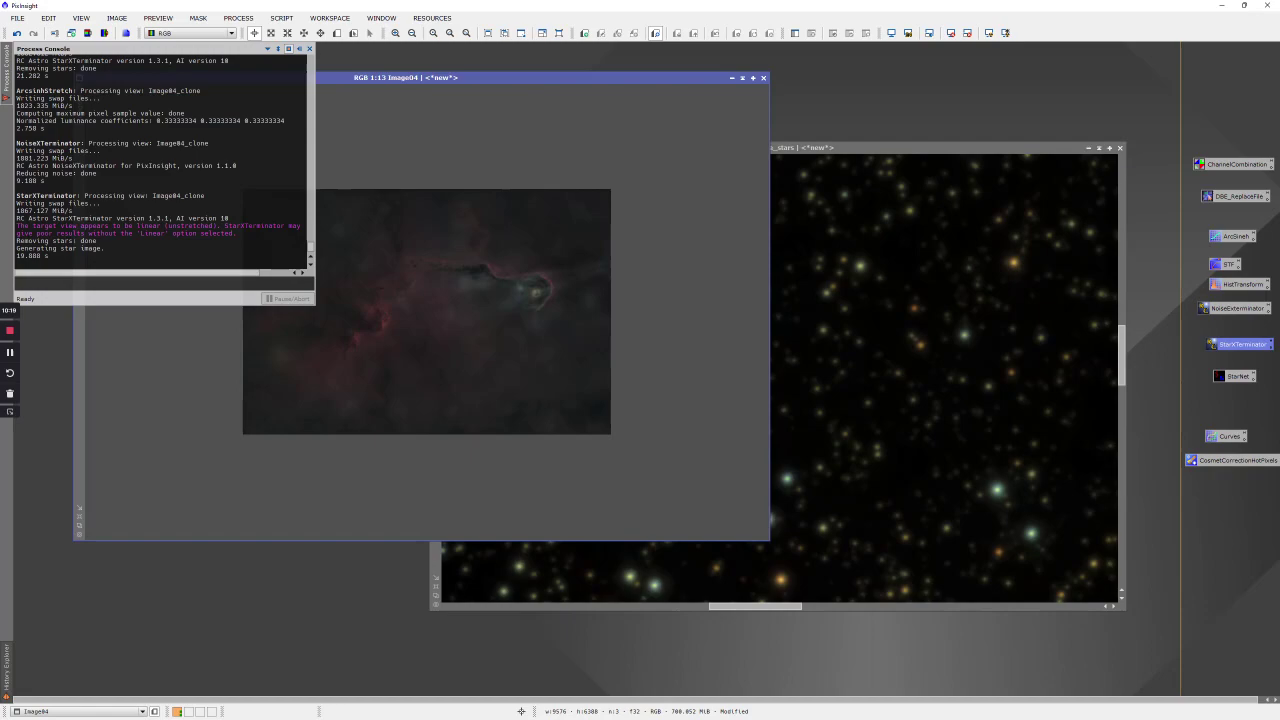
key(alt+Tab)
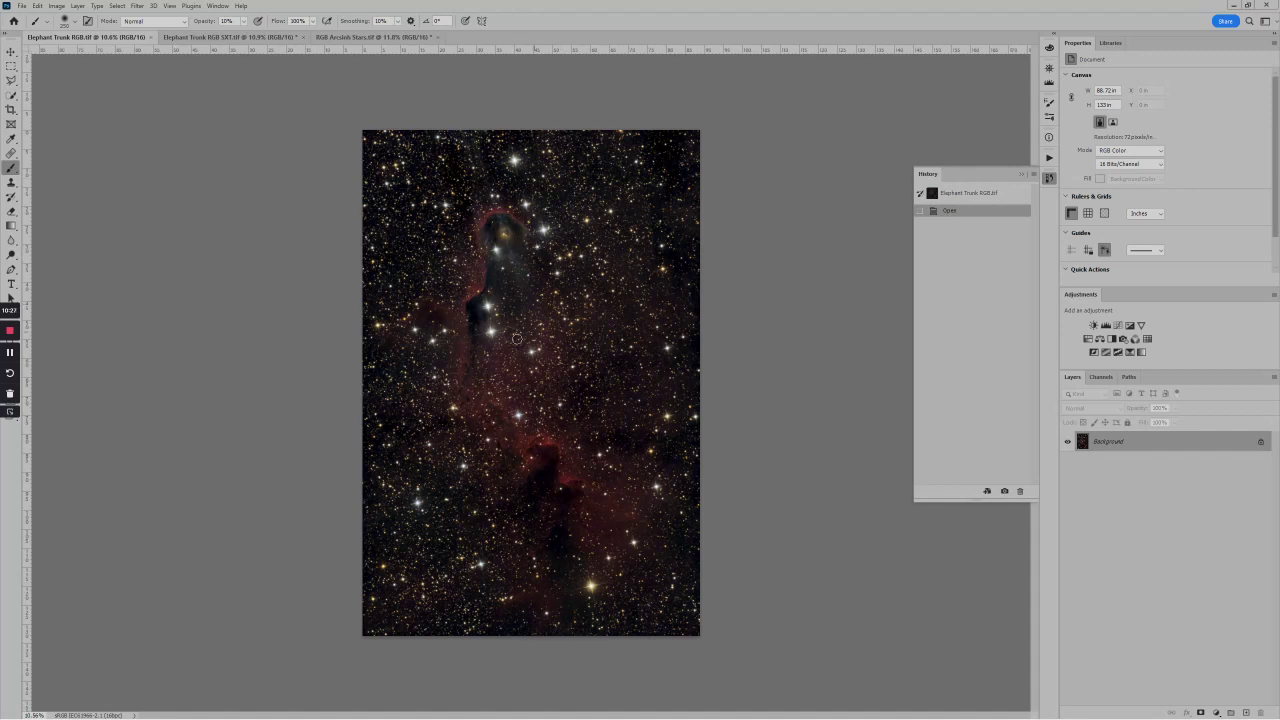
Bring RGB Arcsinh Stars.tif to the front and select the Move tool
click(258, 37)
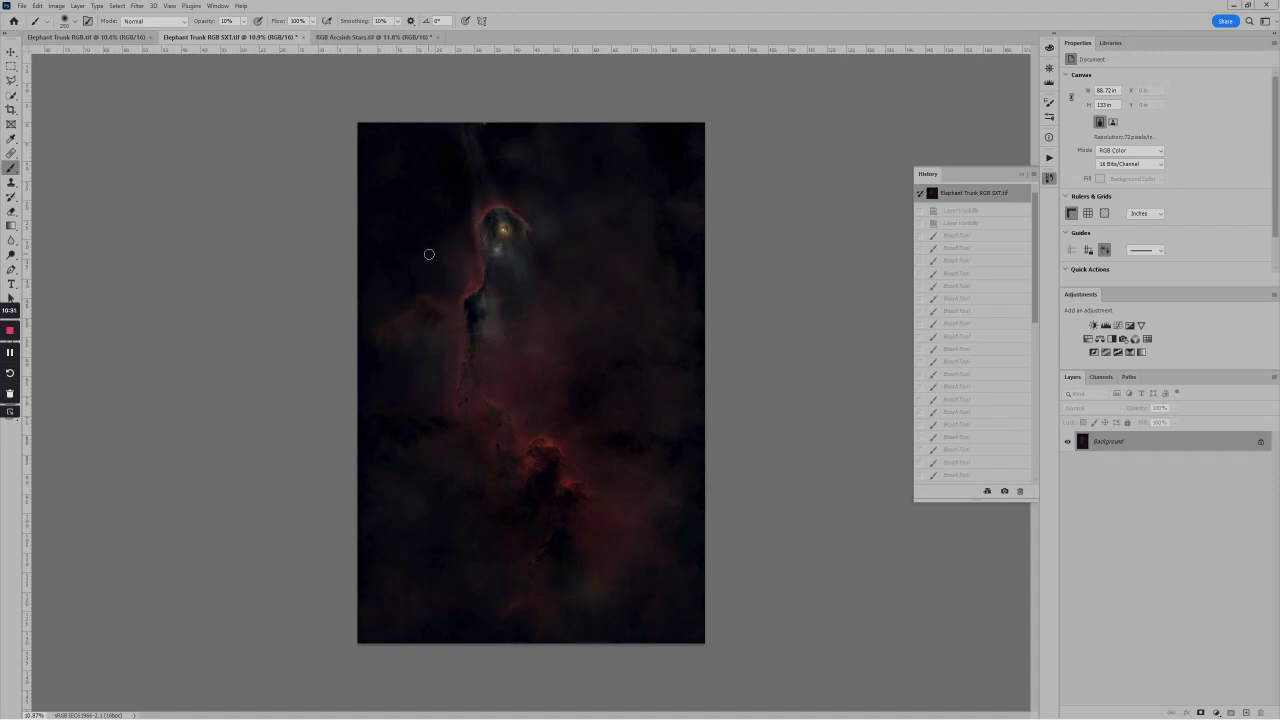
click(394, 37)
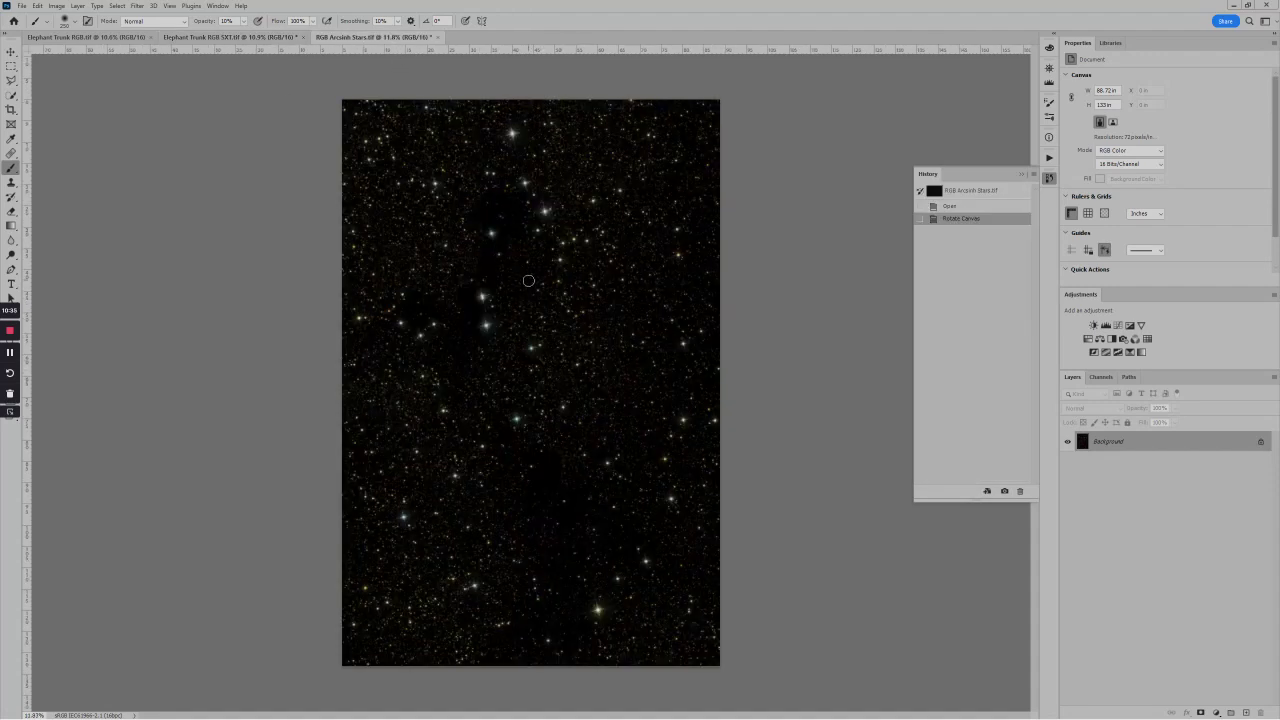
click(21, 9)
mouse_move(60, 251)
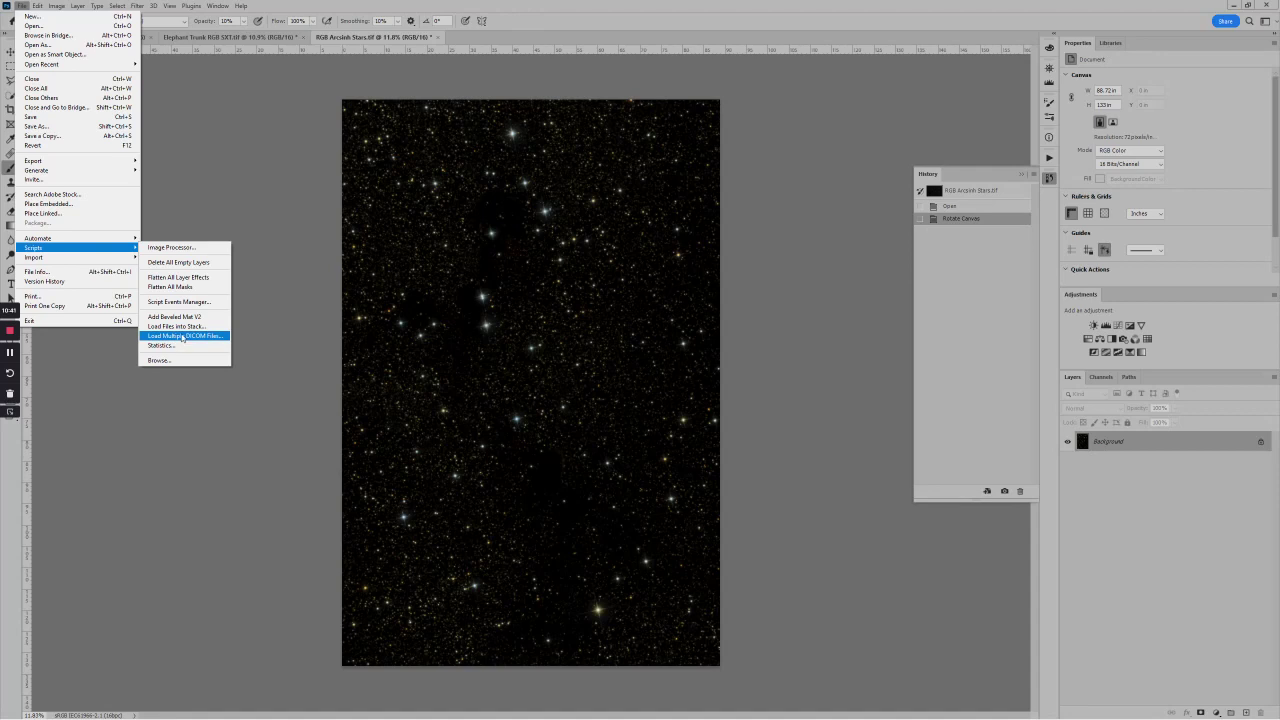
click(805, 269)
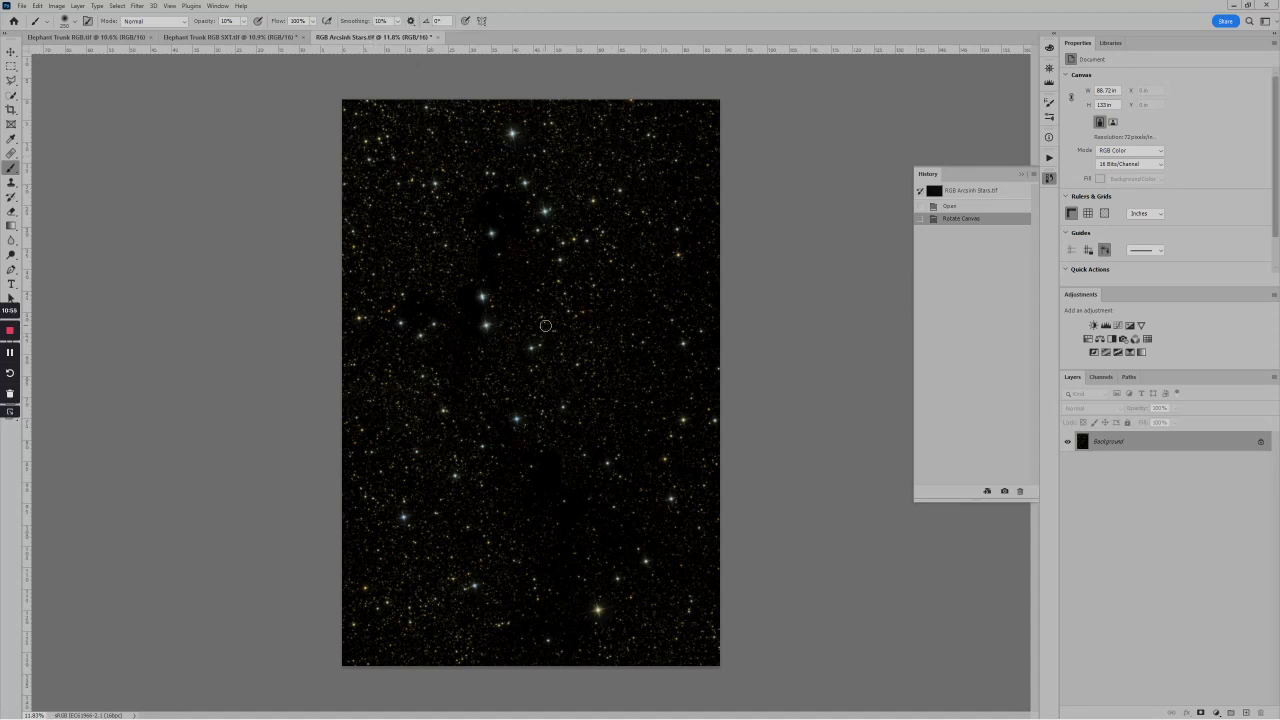
click(14, 55)
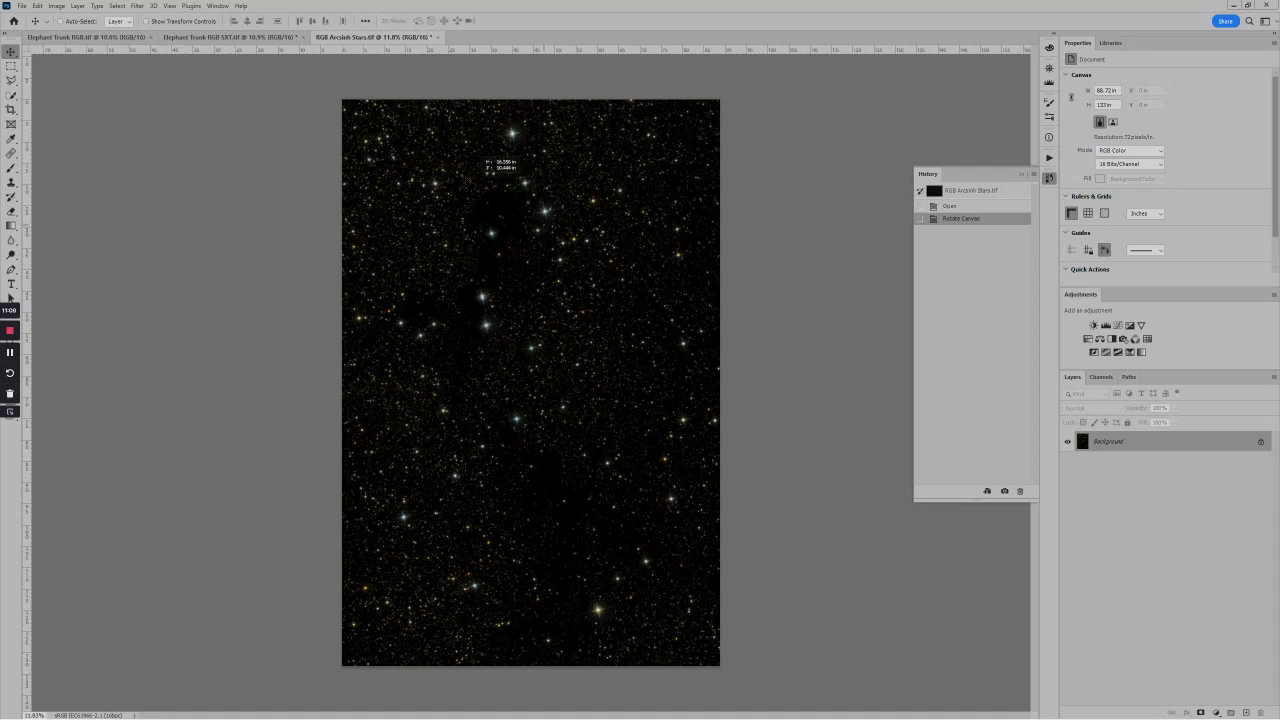
Drag the stars image into Elephant Trunk RGB SXT.tif as Layer 1 and toggle its visibility to check
click(256, 38)
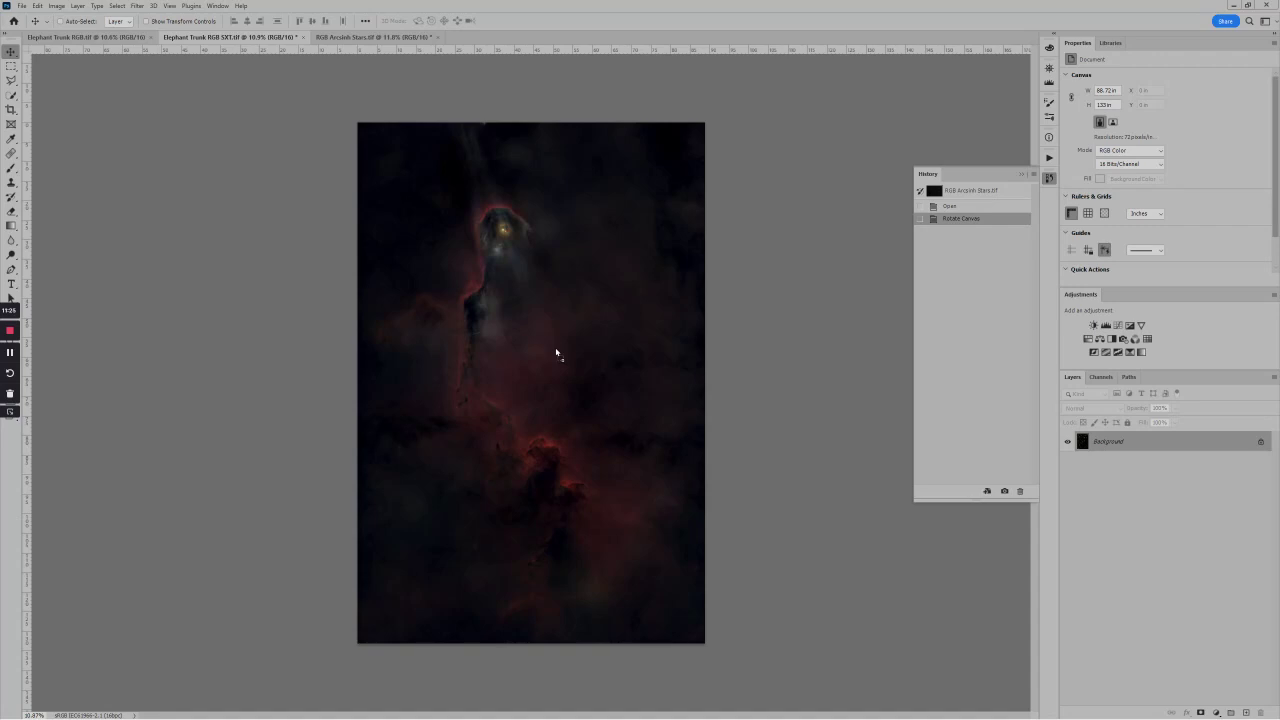
drag(556, 353, 558, 354)
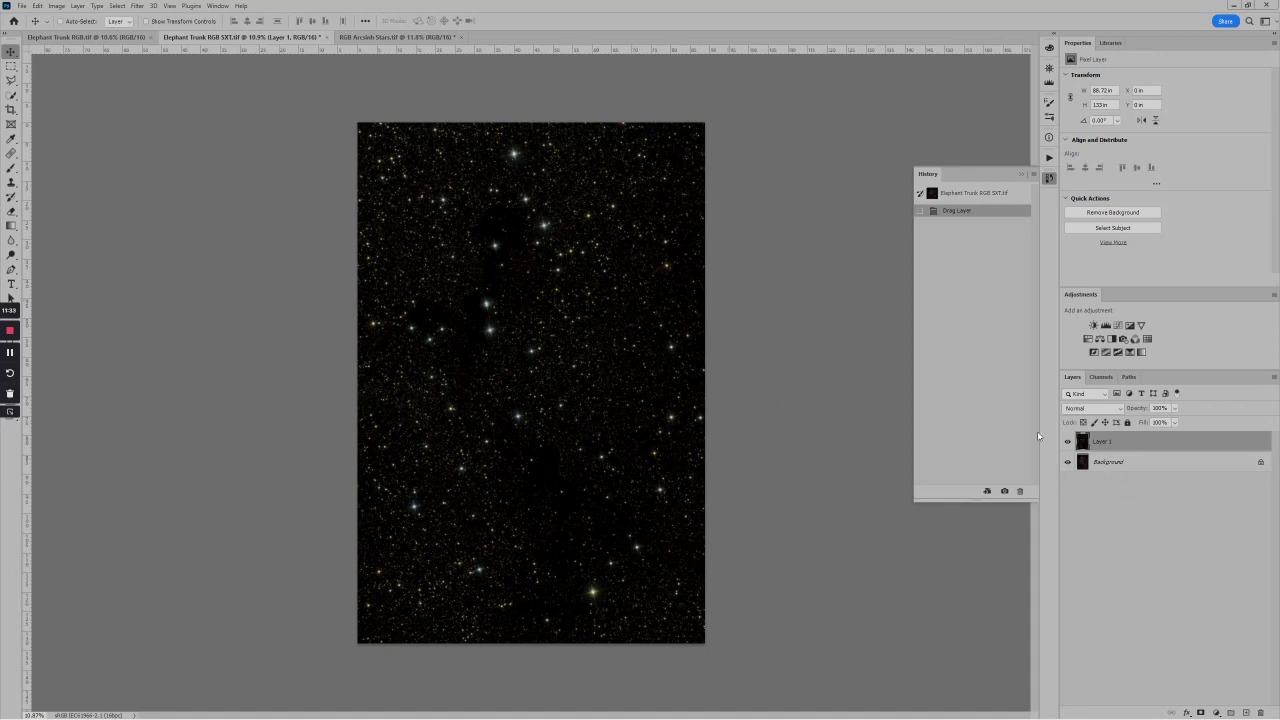
click(1068, 442)
click(1068, 442)
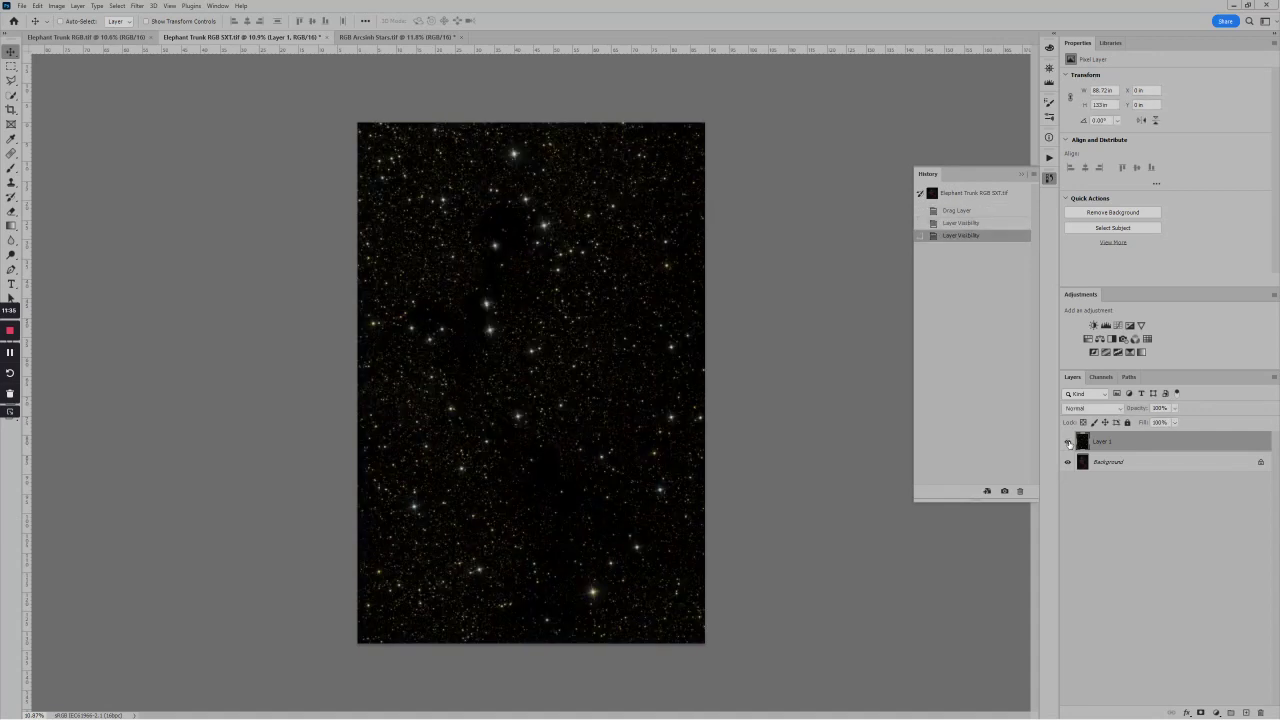
scroll(555, 295, up, 2)
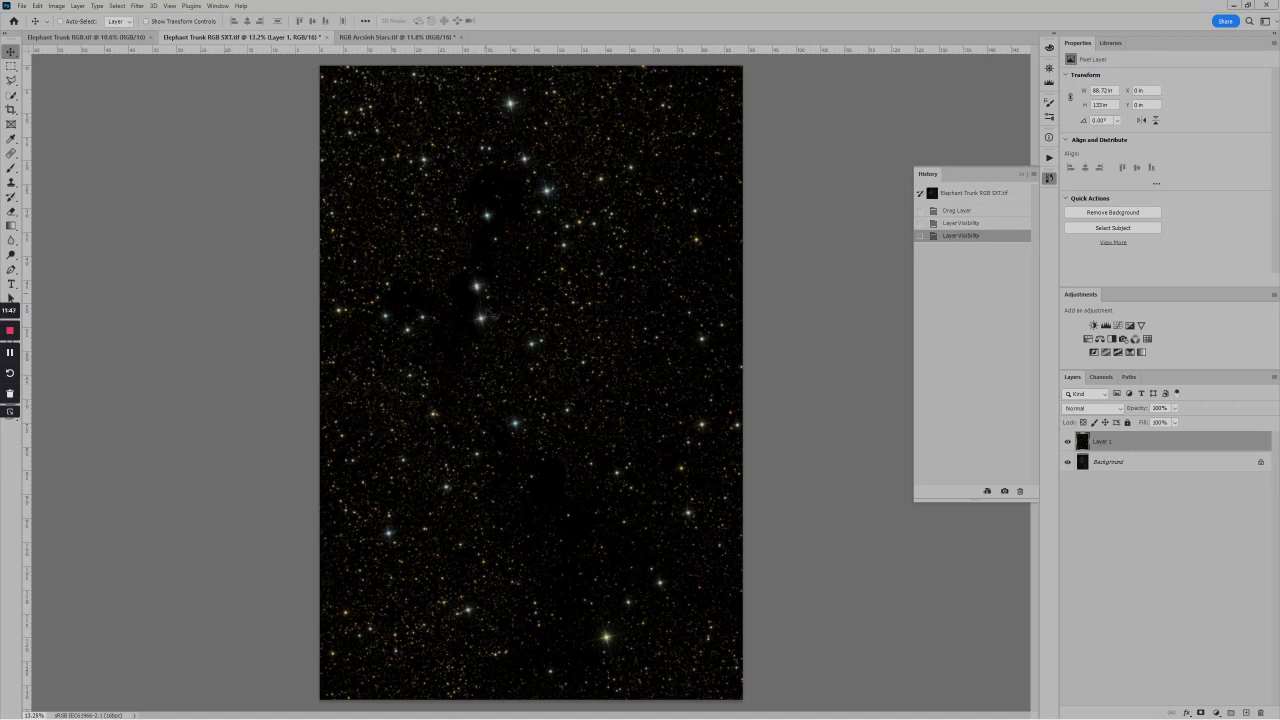
Set Layer 1's blend mode to Screen
click(1121, 410)
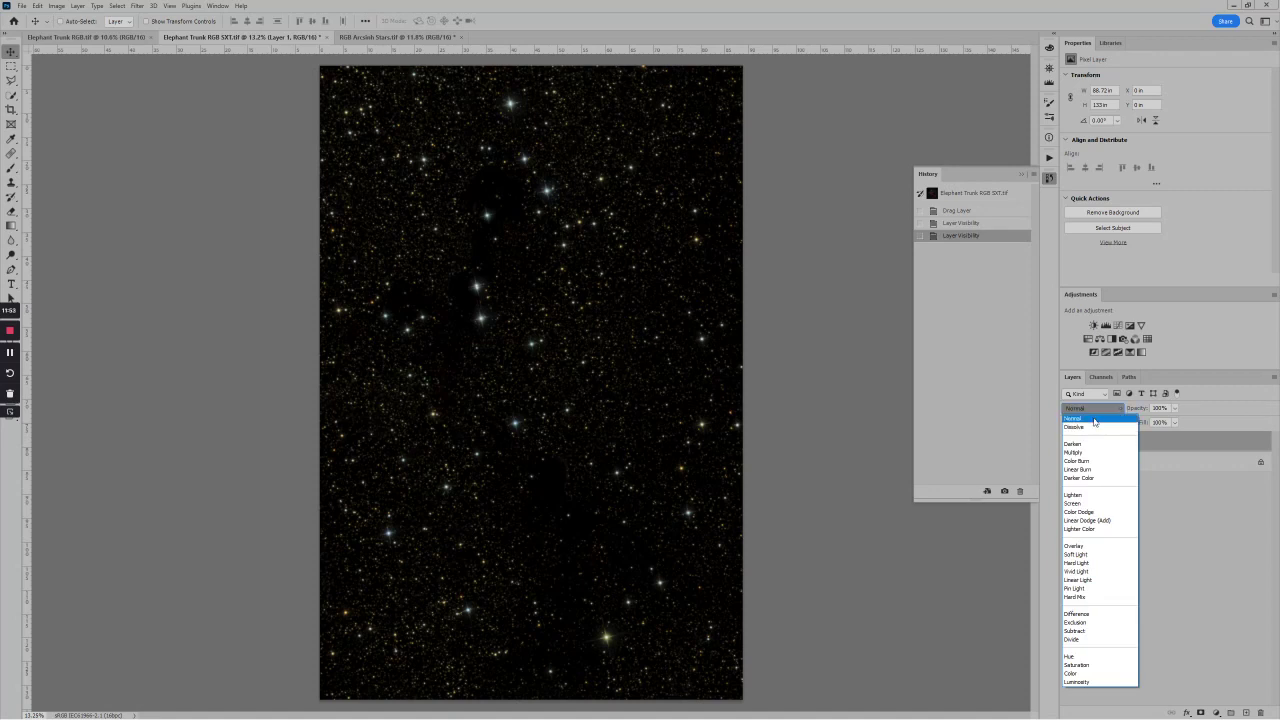
click(1082, 504)
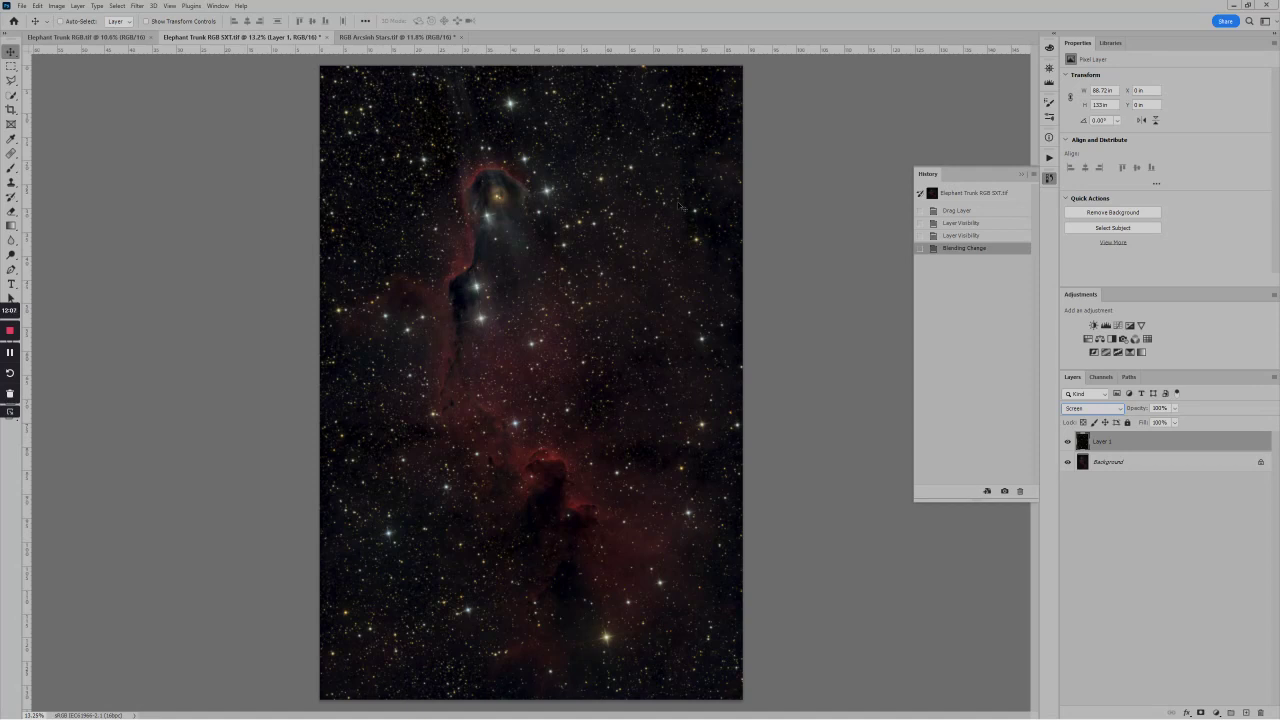
Compare the original Elephant Trunk RGB image against the layered SXT document
click(98, 38)
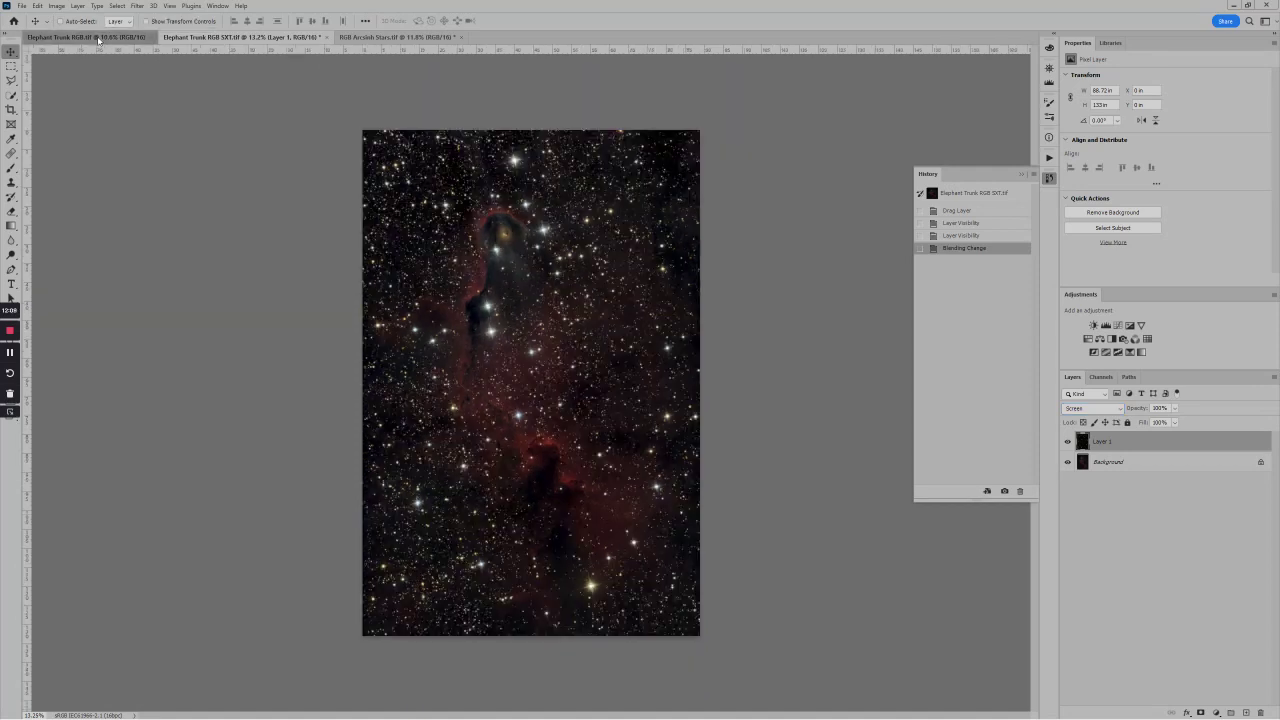
key(ctrl+plus)
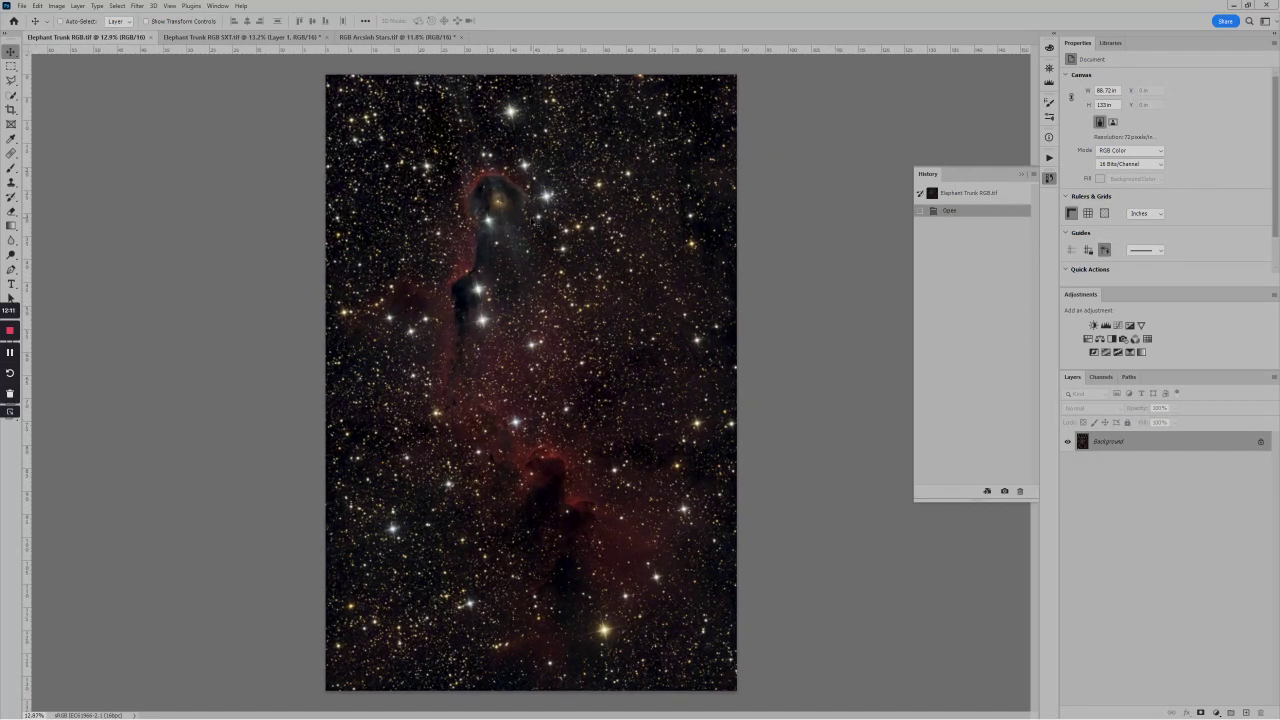
click(257, 38)
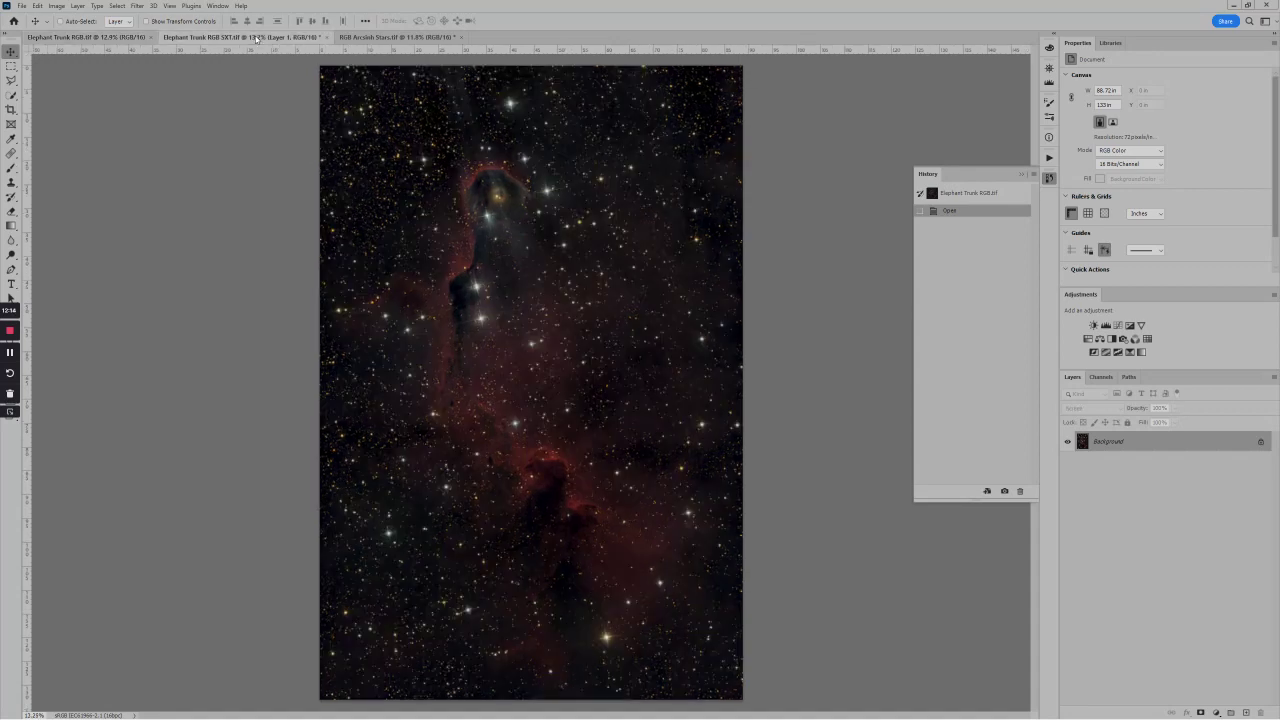
click(95, 36)
click(240, 37)
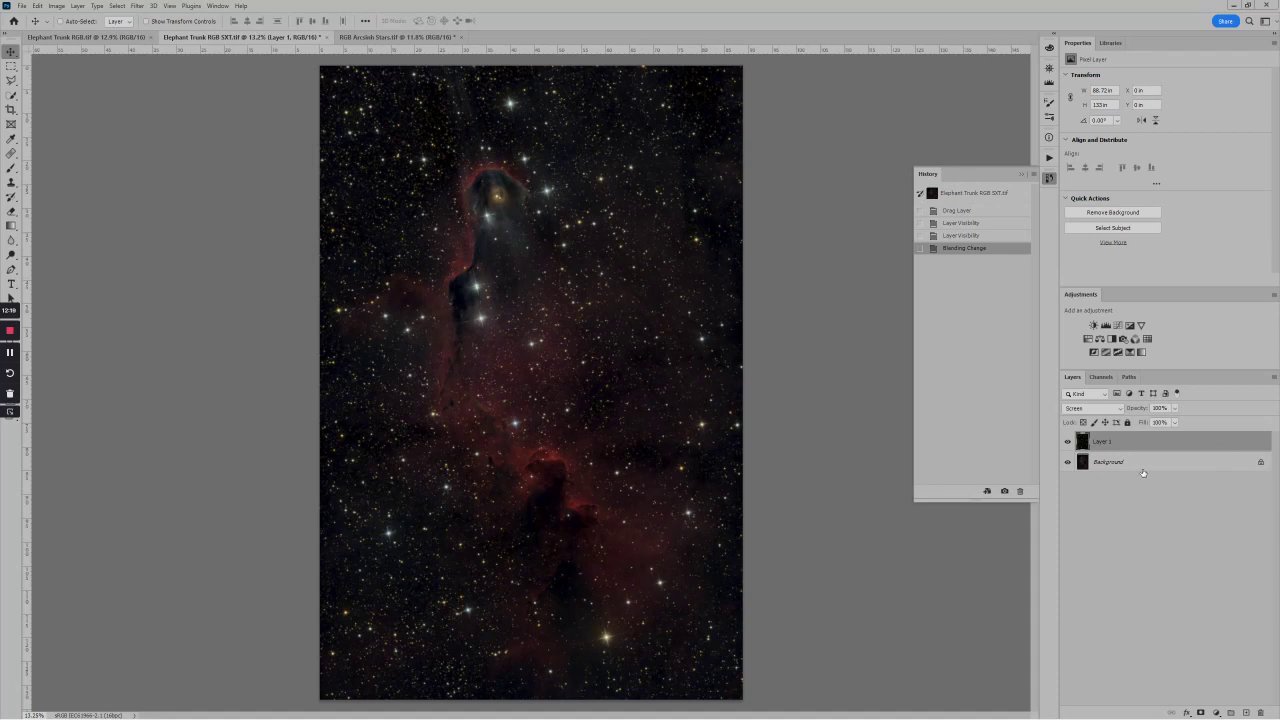
Hide Layer 1's stars, zoom in, and select the Background layer
click(1068, 442)
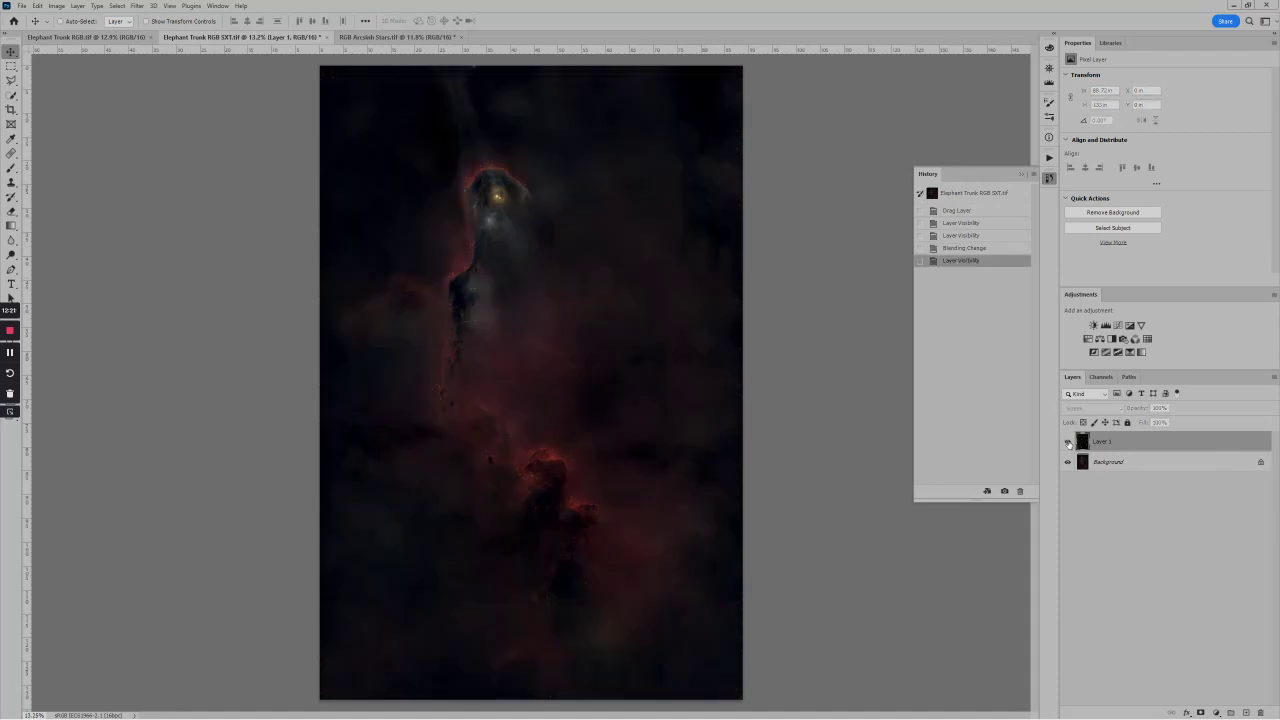
click(1068, 442)
click(1068, 442)
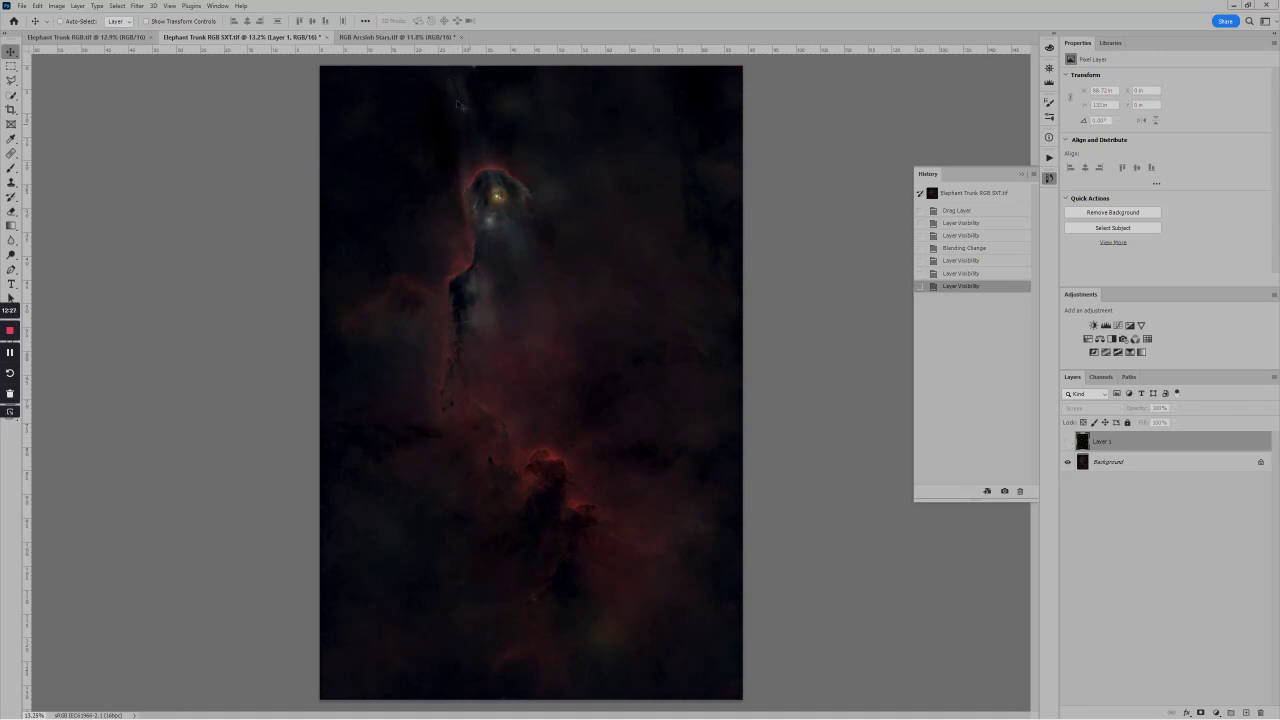
scroll(448, 93, up, 1)
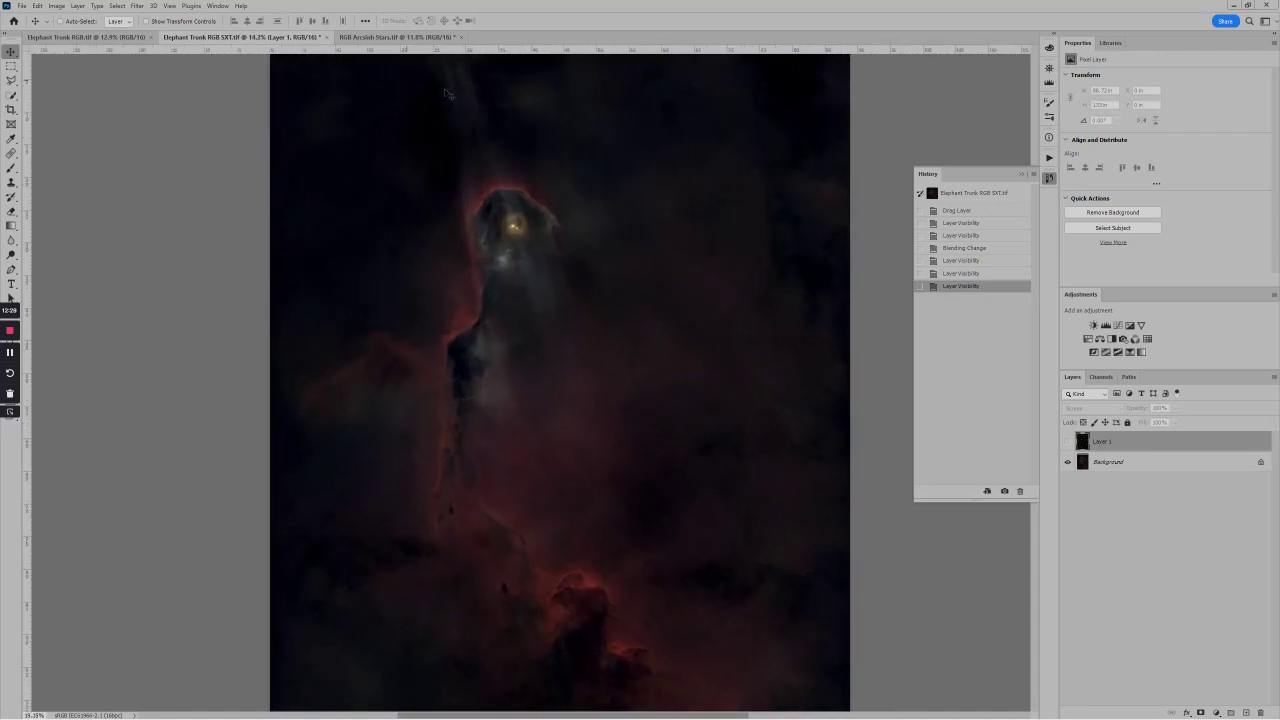
scroll(448, 93, up, 3)
scroll(591, 197, up, 1)
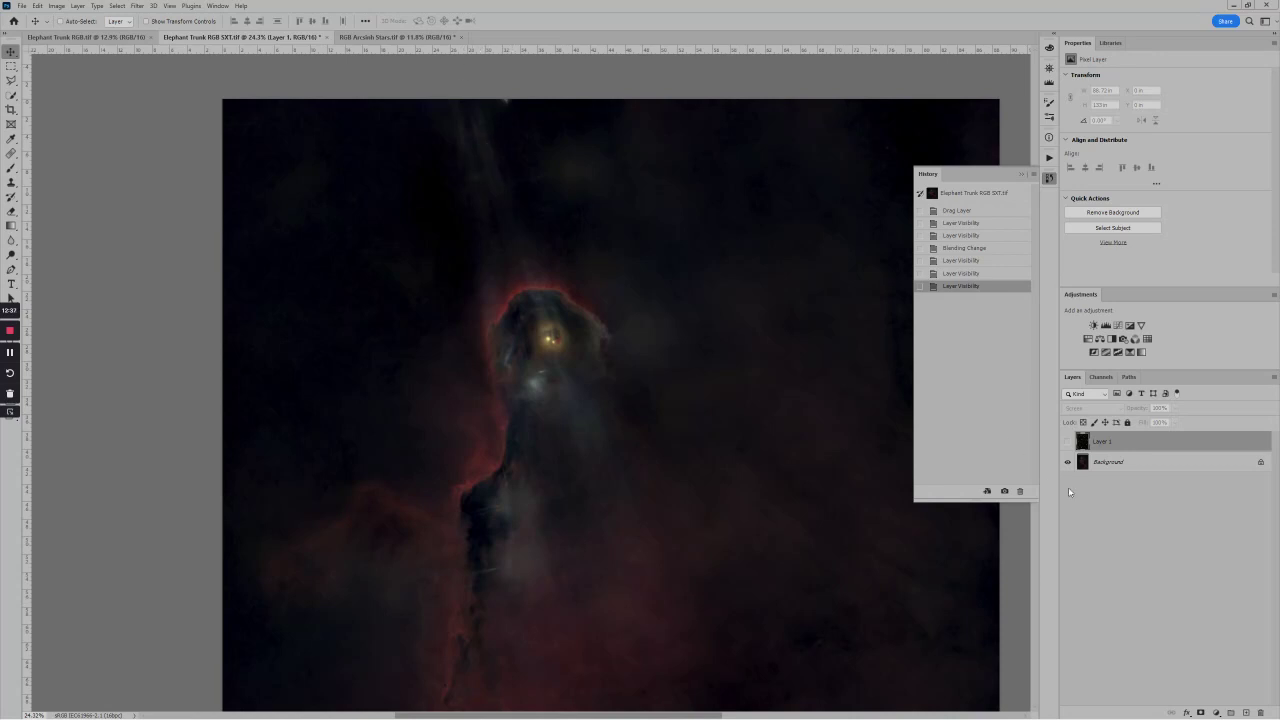
click(1124, 464)
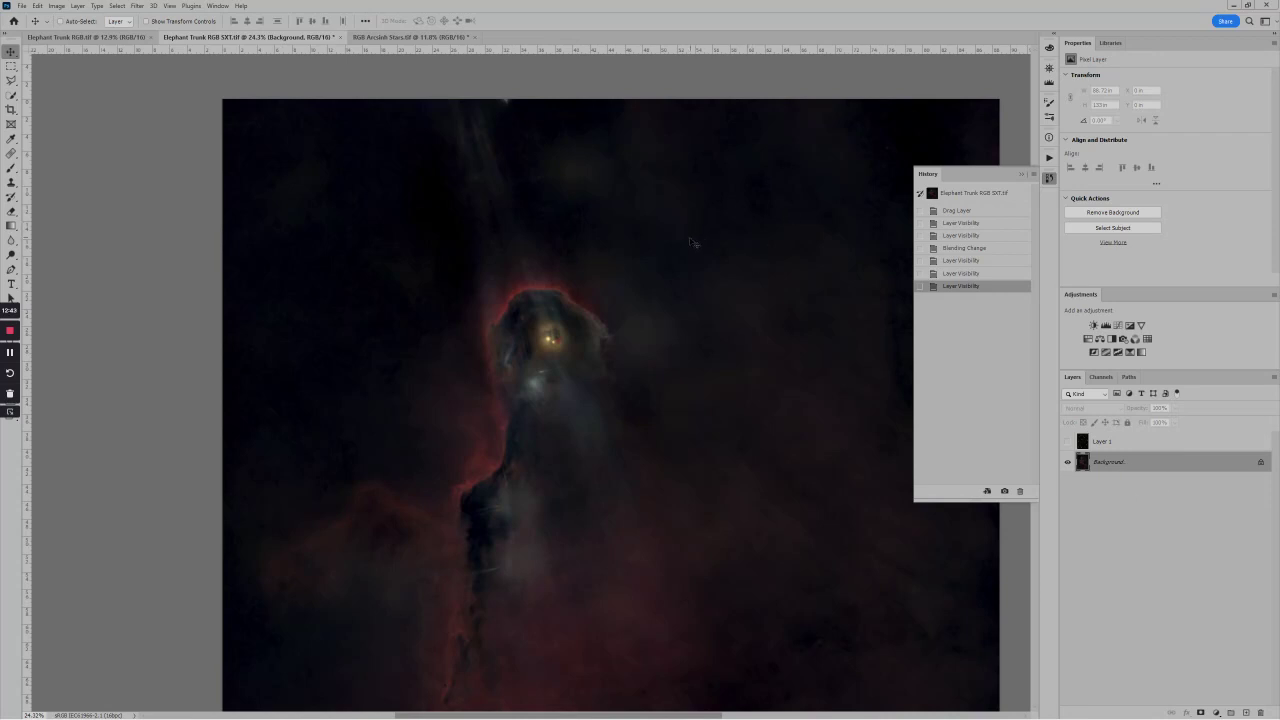
Add a new Layer 2 above the Background and choose the standard Healing Brush
click(1246, 713)
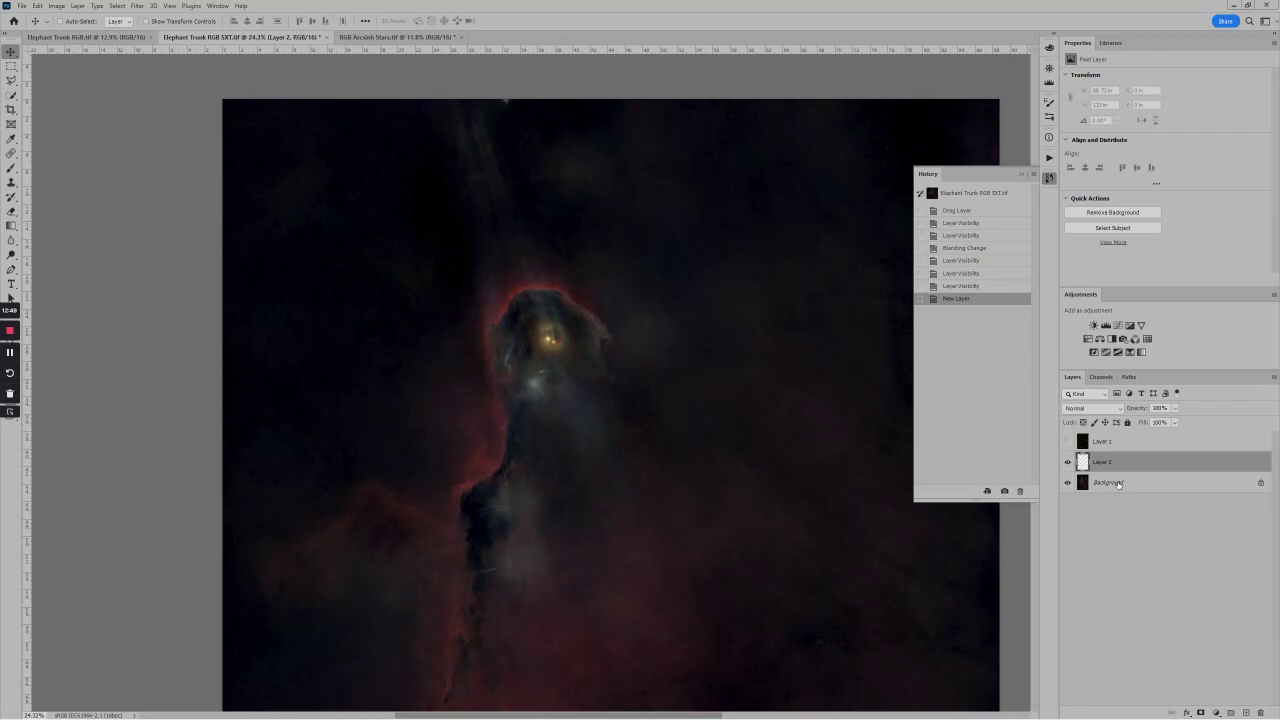
click(11, 153)
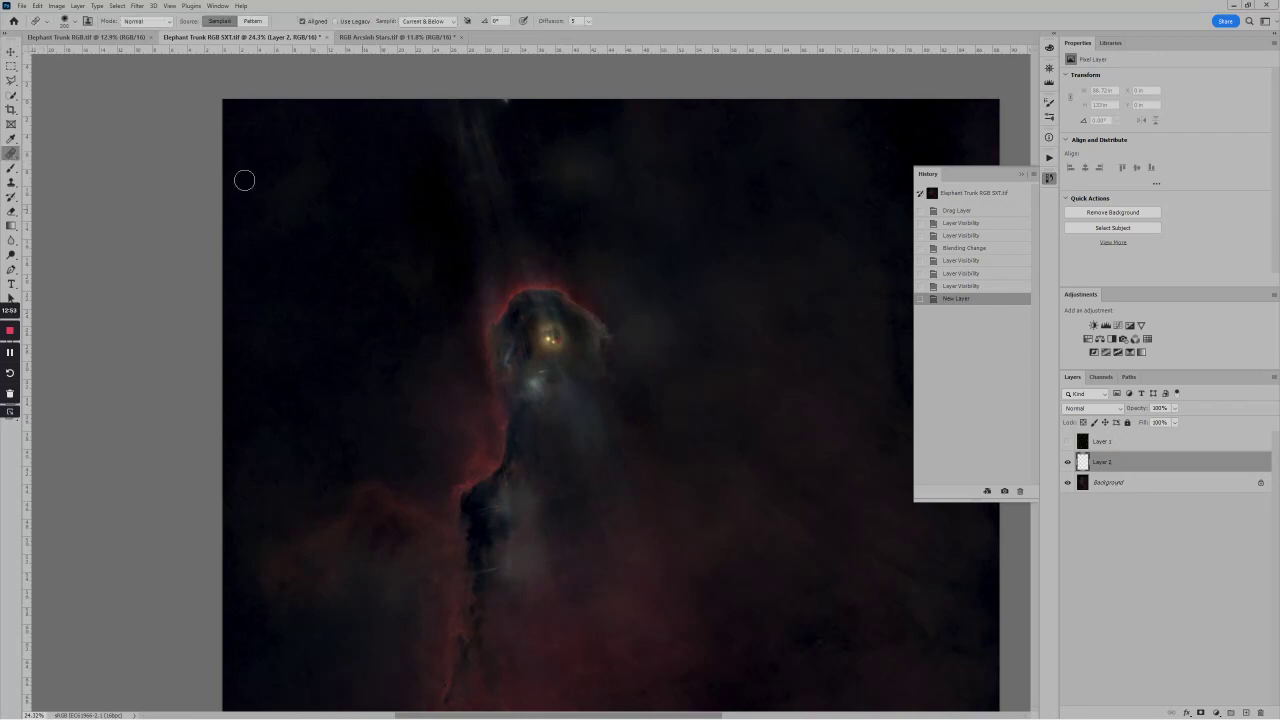
right_click(11, 156)
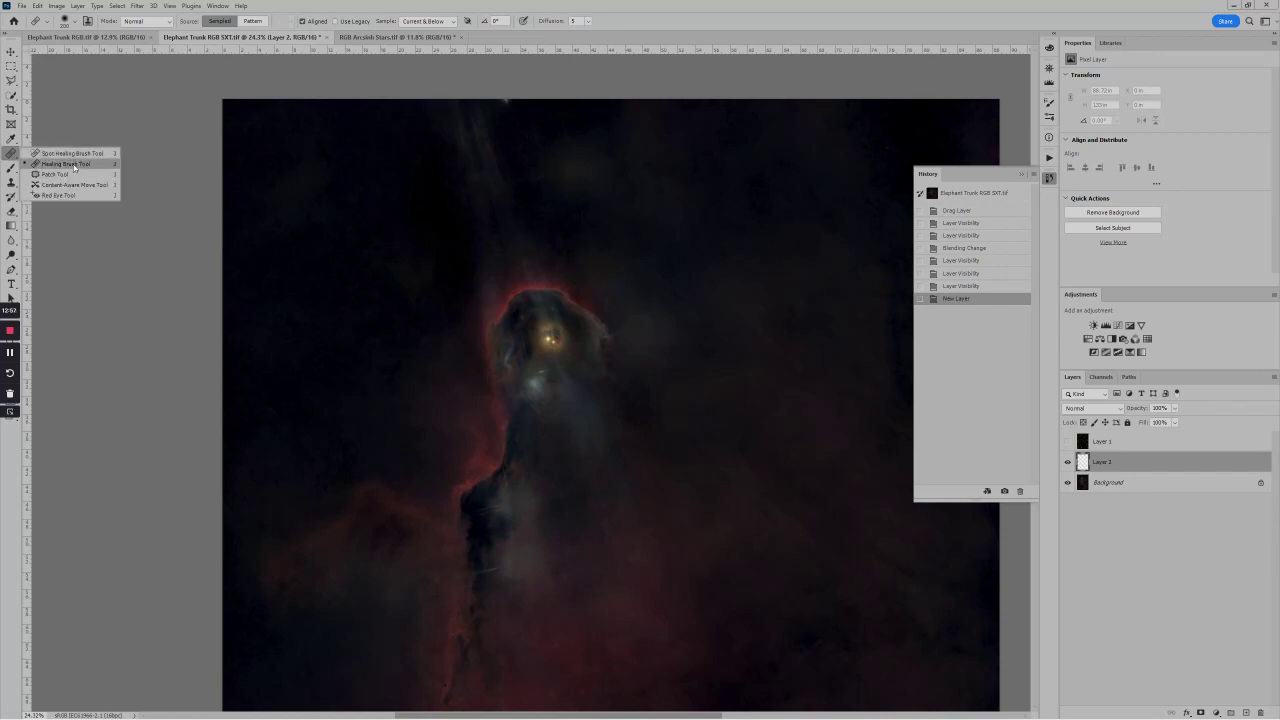
click(74, 165)
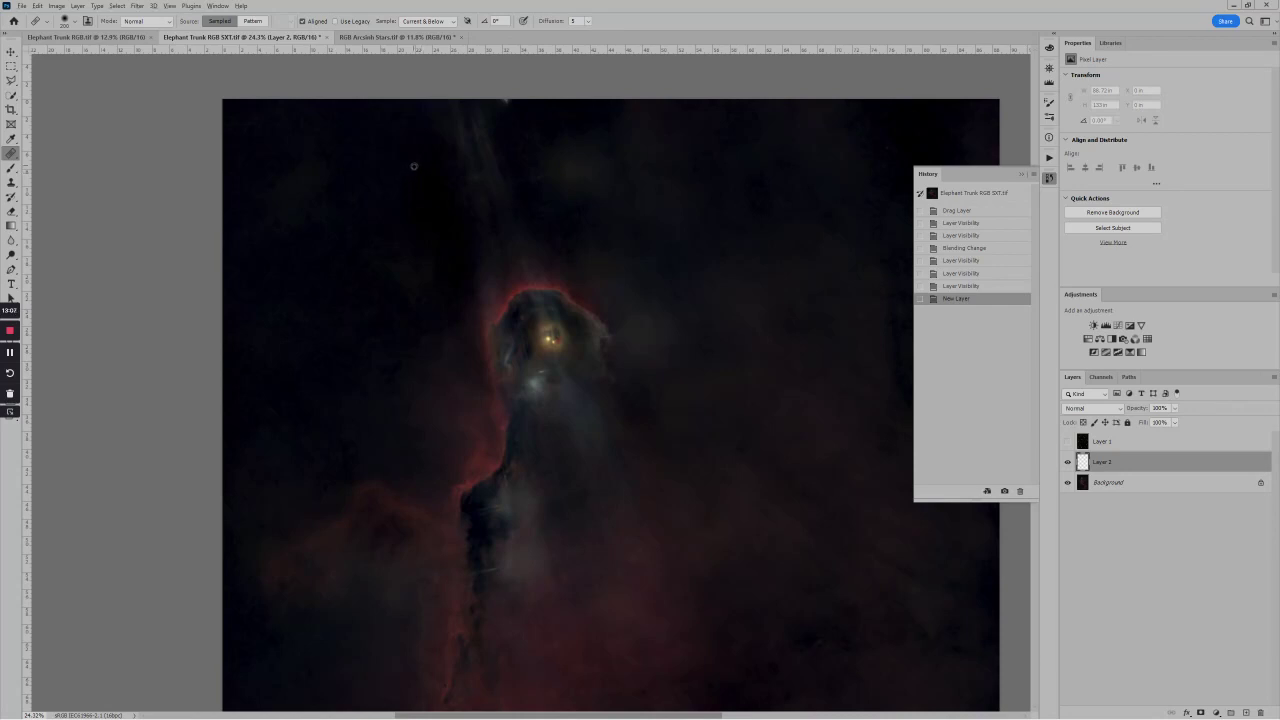
Enlarge the brush to 400 and heal the vertical streaks in the sky near the image top
click(415, 168)
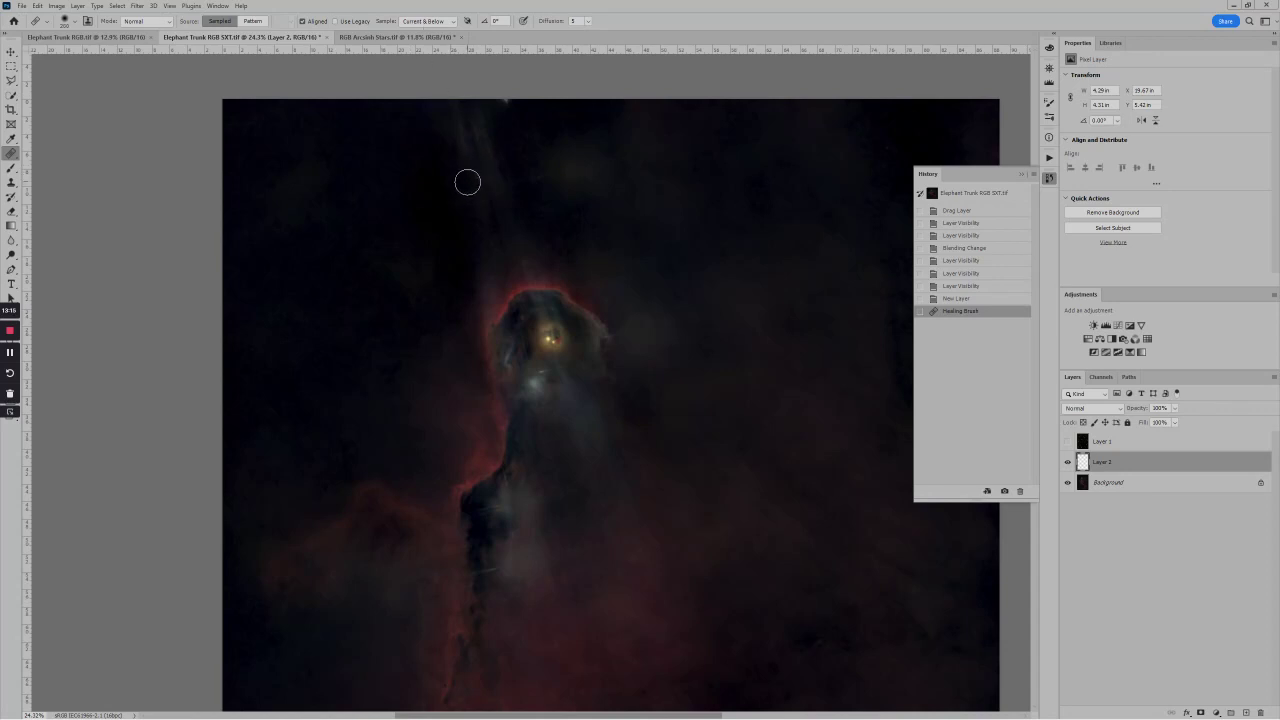
key(bracketright)
key(bracketright)
key(bracketright)
mouse_move(470, 155)
mouse_down()
mouse_move(461, 123)
mouse_move(482, 201)
mouse_move(475, 130)
mouse_move(409, 190)
mouse_up()
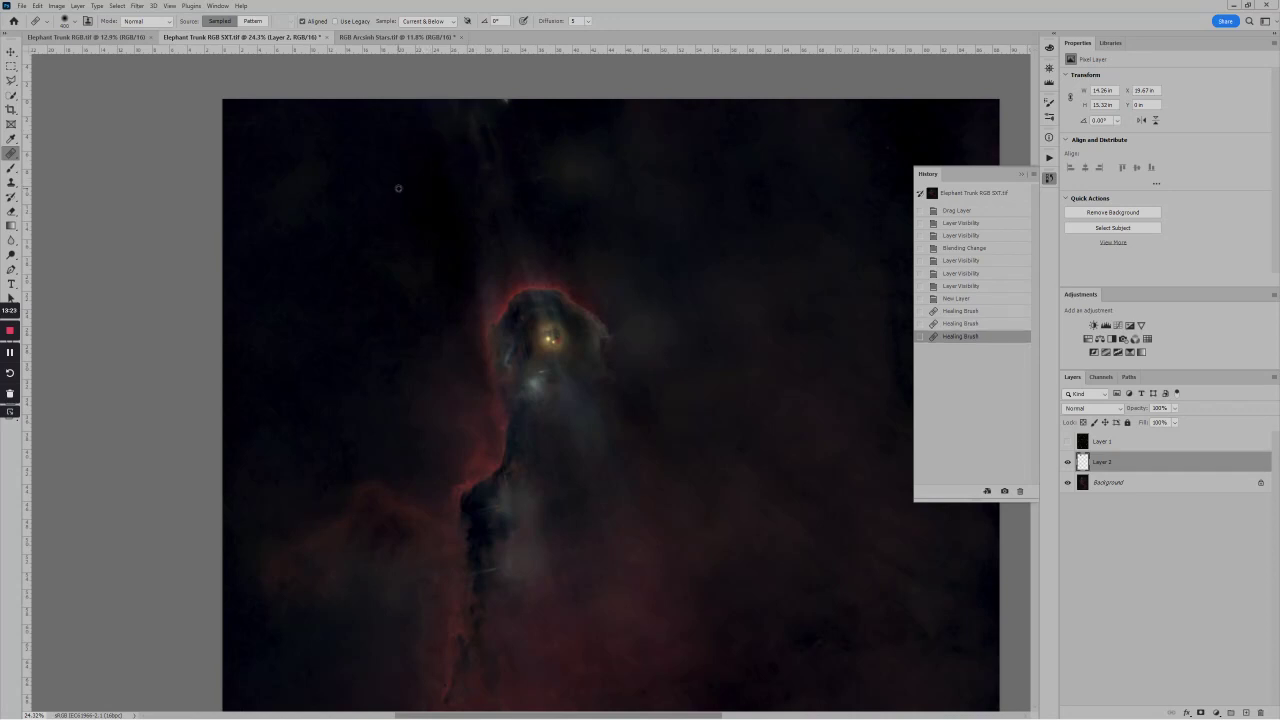
alt+click(398, 188)
mouse_move(482, 191)
mouse_down()
mouse_move(500, 160)
mouse_move(437, 126)
mouse_move(480, 215)
mouse_move(483, 263)
mouse_move(514, 200)
mouse_move(465, 202)
mouse_move(436, 139)
mouse_up()
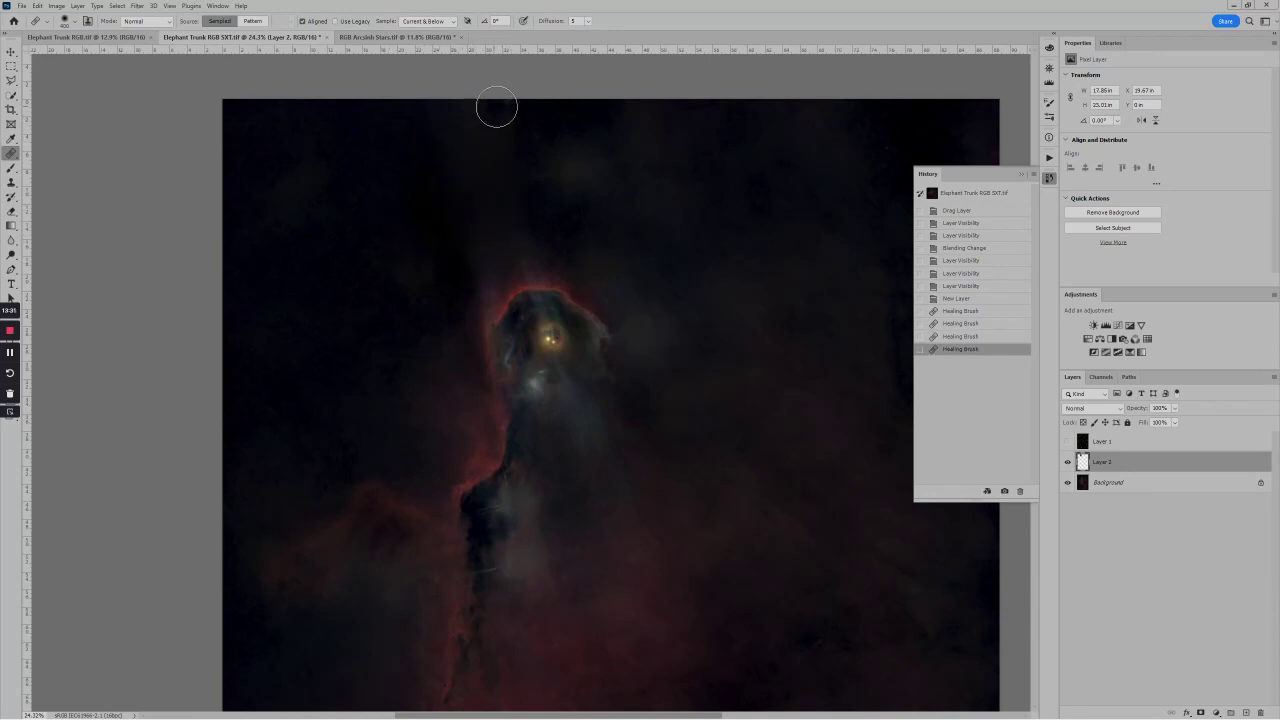
scroll(504, 230, down, 2)
click(504, 230)
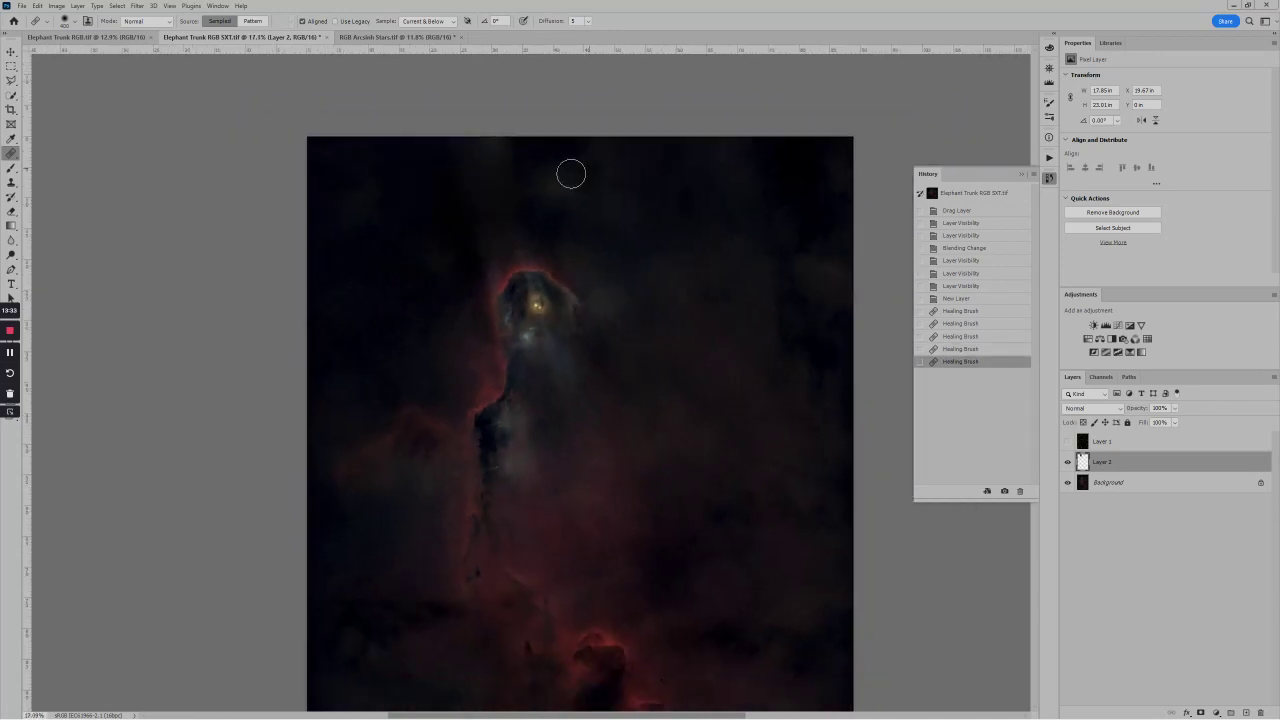
mouse_move(571, 171)
mouse_down()
mouse_move(488, 204)
mouse_move(486, 230)
mouse_move(478, 185)
mouse_move(476, 246)
mouse_move(503, 173)
mouse_up()
scroll(470, 305, up, 1)
scroll(652, 443, up, 1)
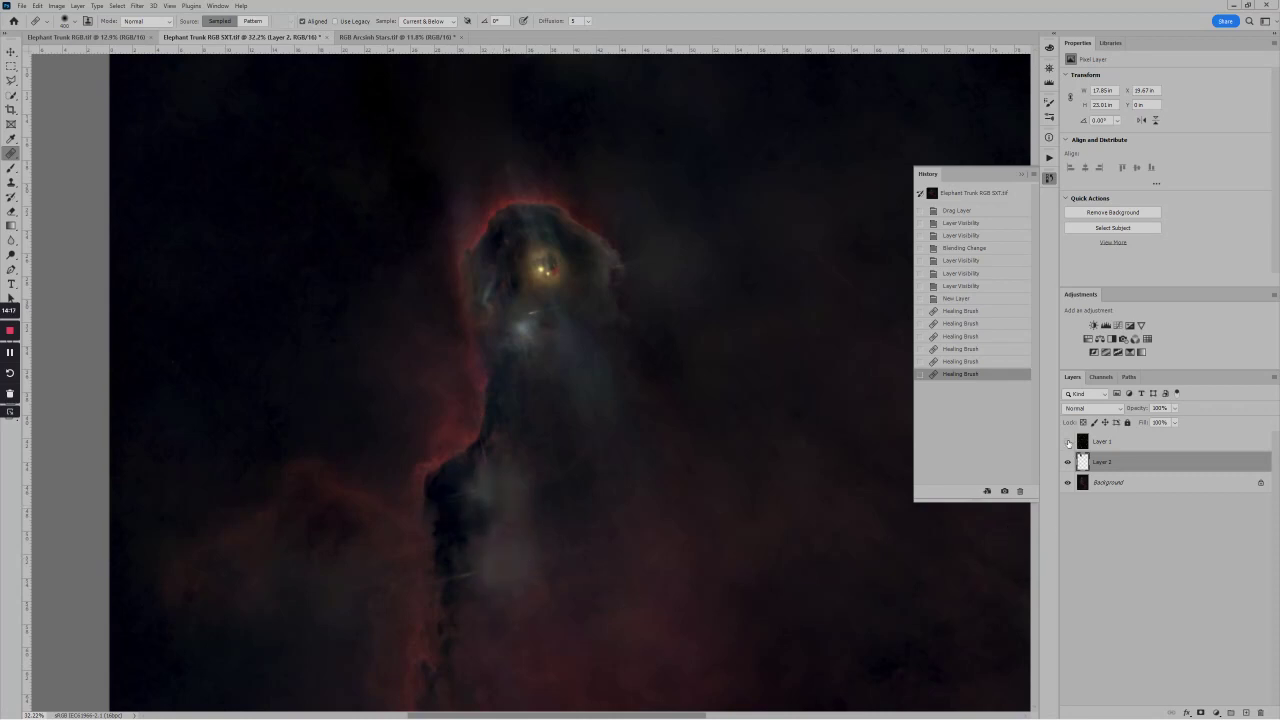
click(1068, 442)
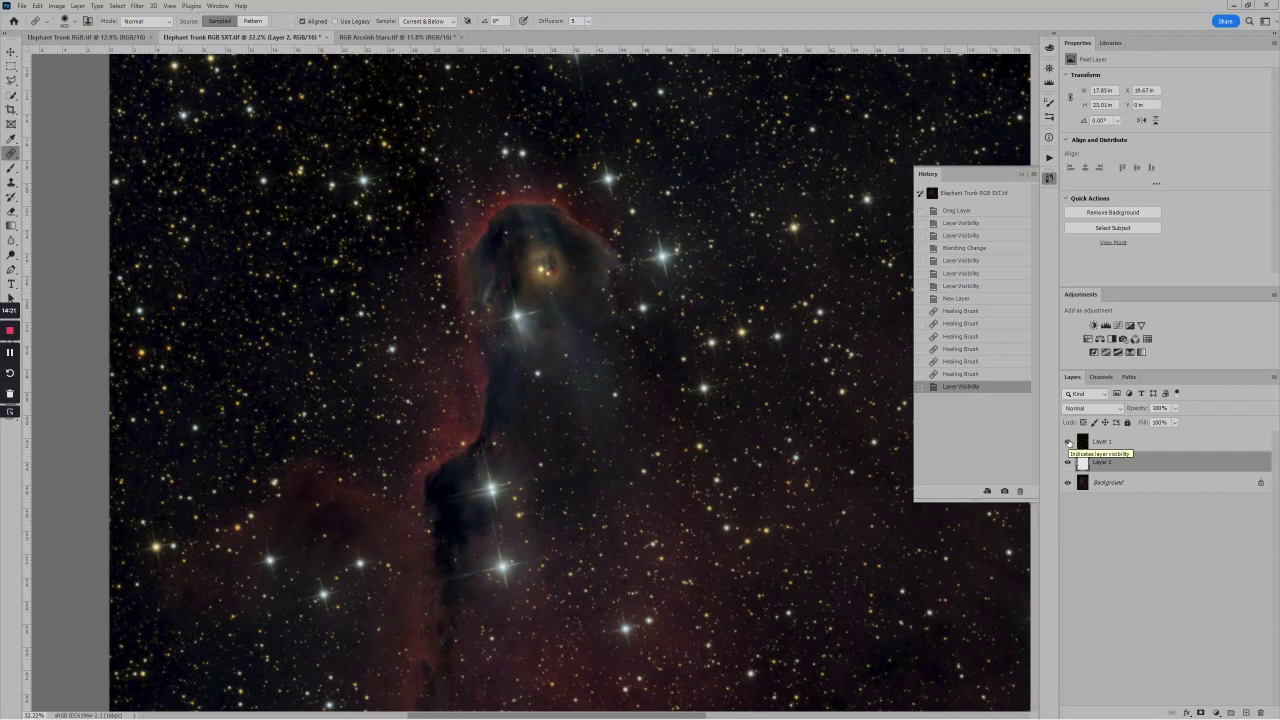
click(1068, 442)
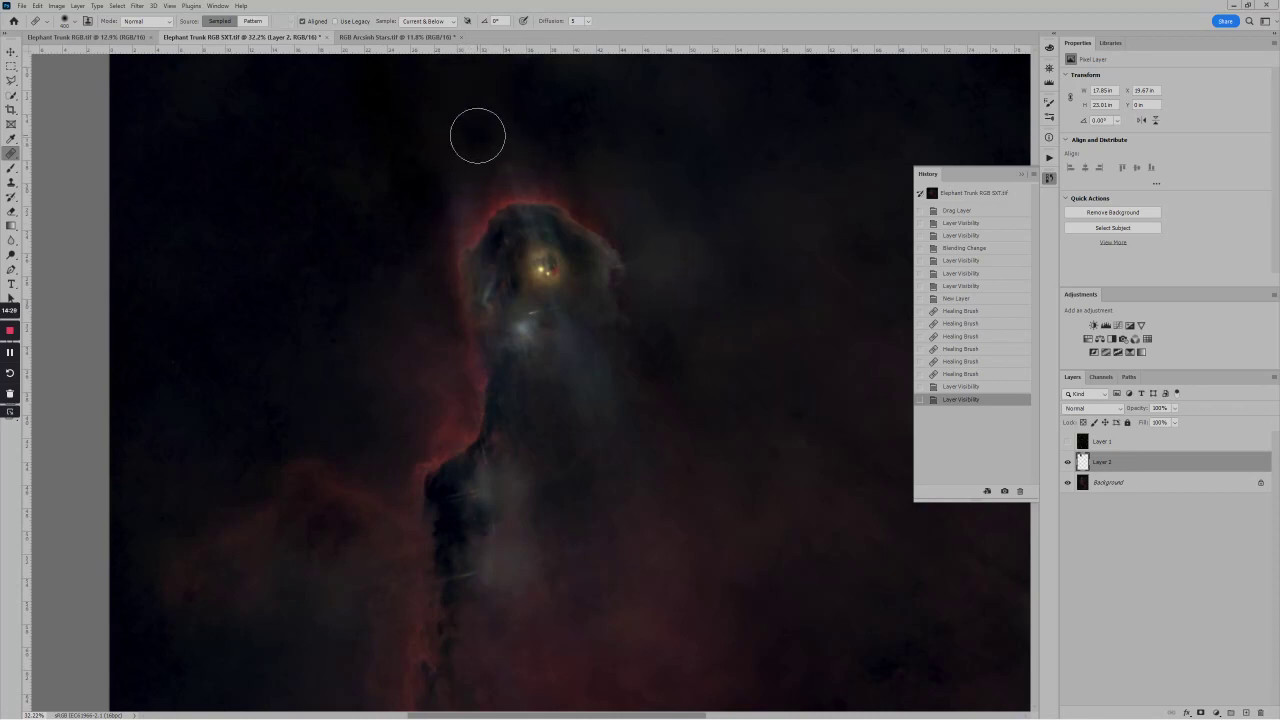
click(1068, 441)
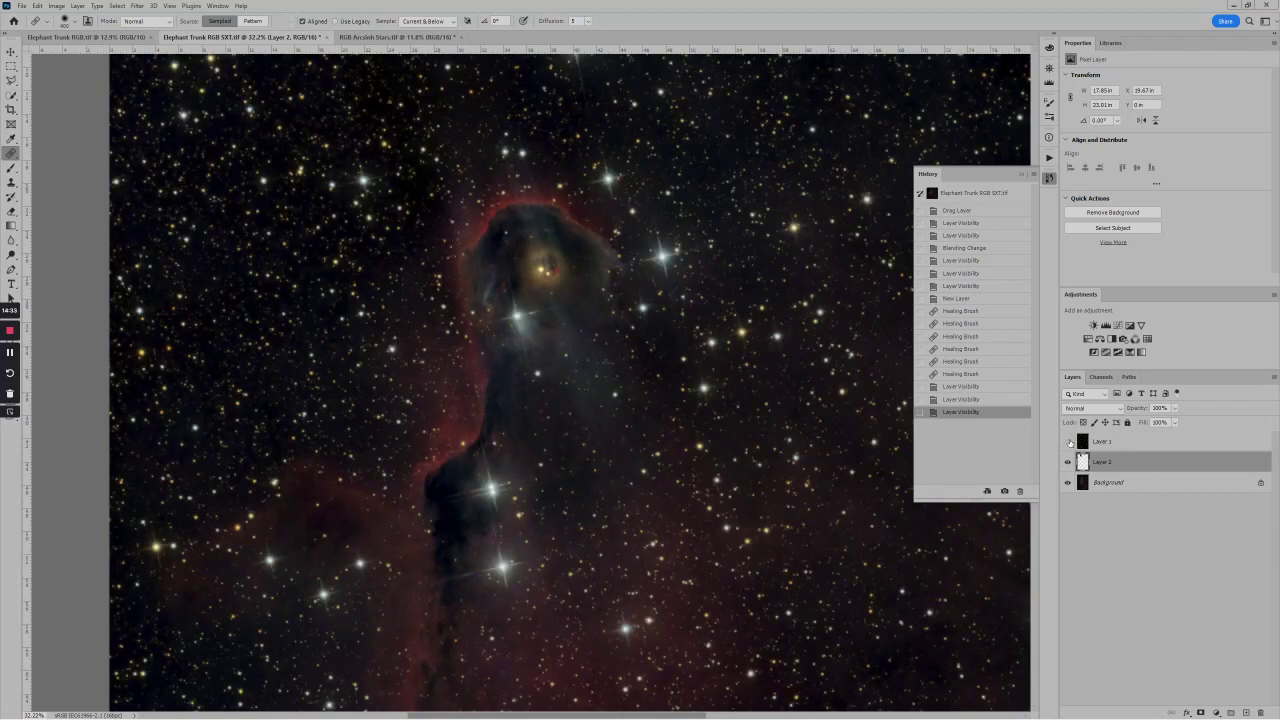
click(1068, 441)
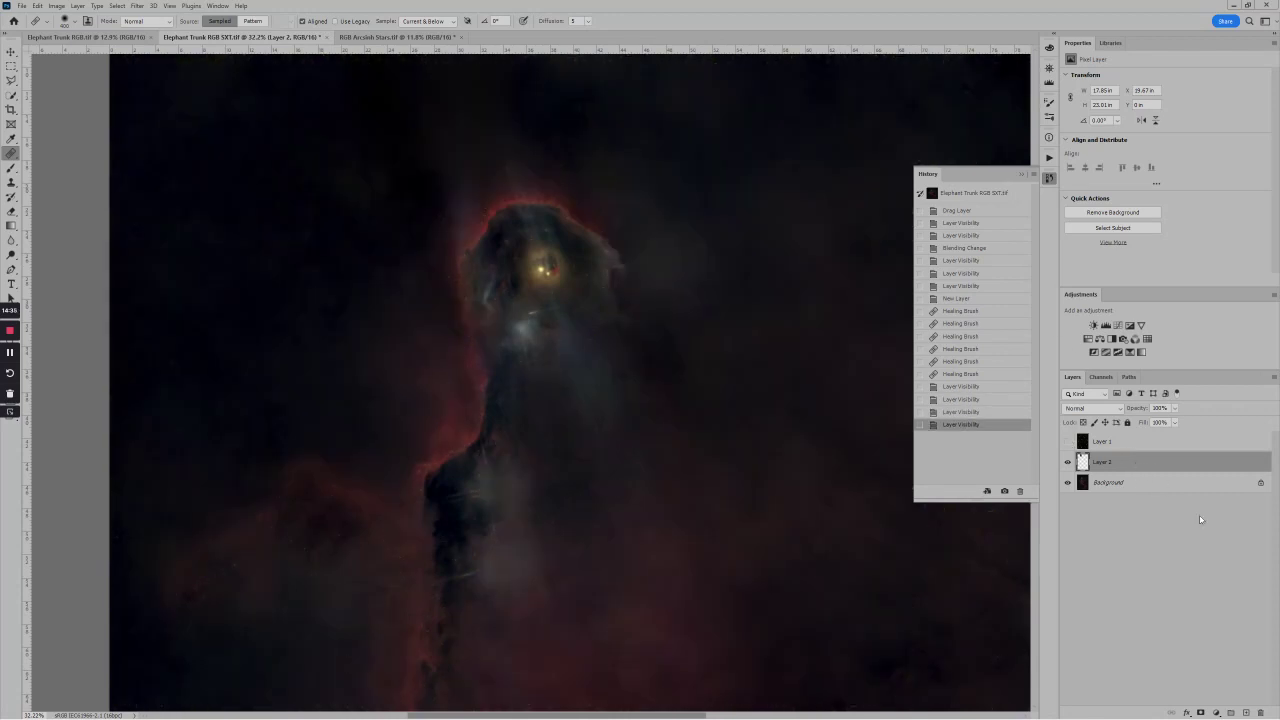
Add a new Layer 3 in Soft Light blend mode above the healing layer and select the Brush tool
click(1245, 712)
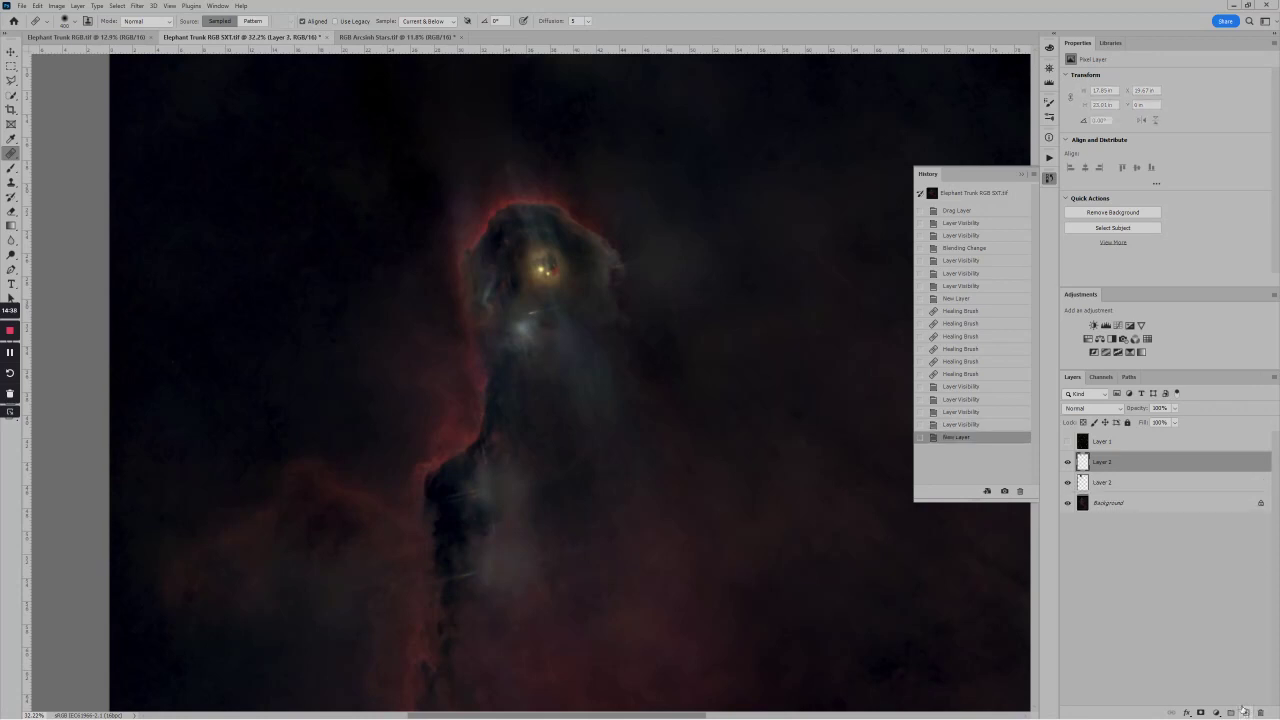
click(1119, 409)
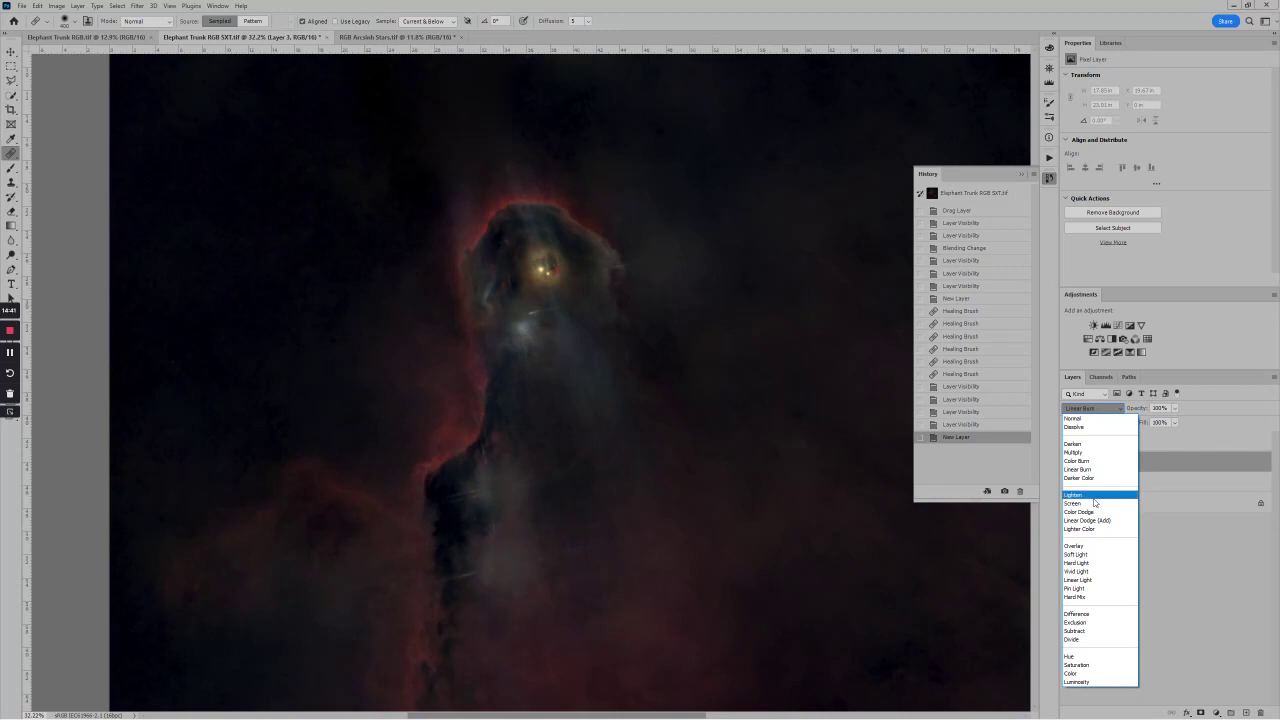
click(1090, 554)
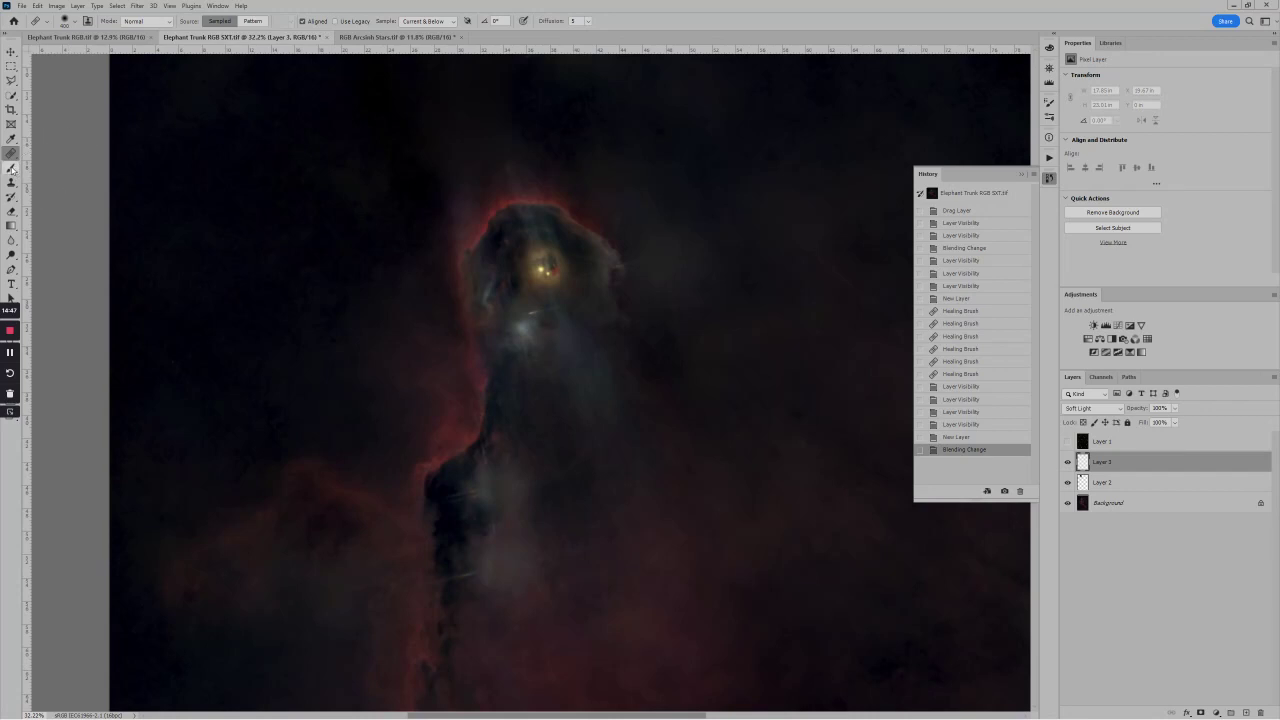
click(12, 169)
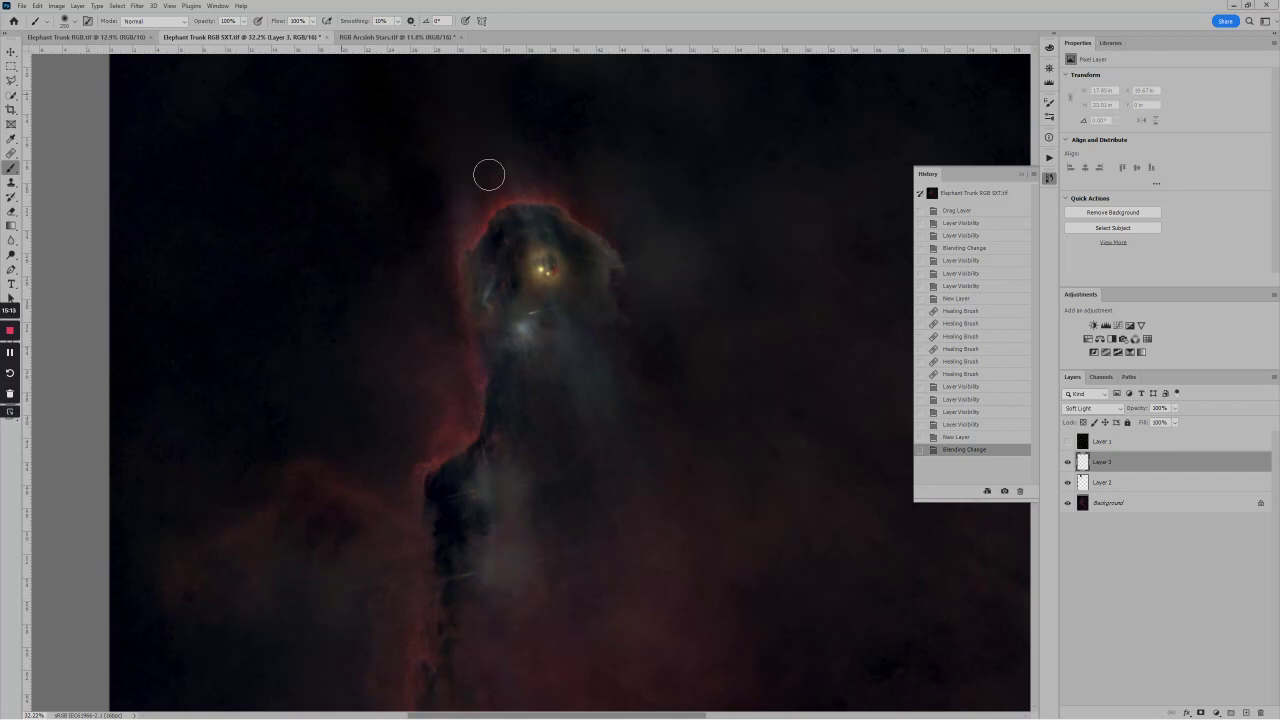
Paint two test strokes on the Soft Light layer and undo each one
mouse_move(607, 453)
mouse_down()
mouse_move(571, 323)
mouse_move(563, 229)
mouse_up()
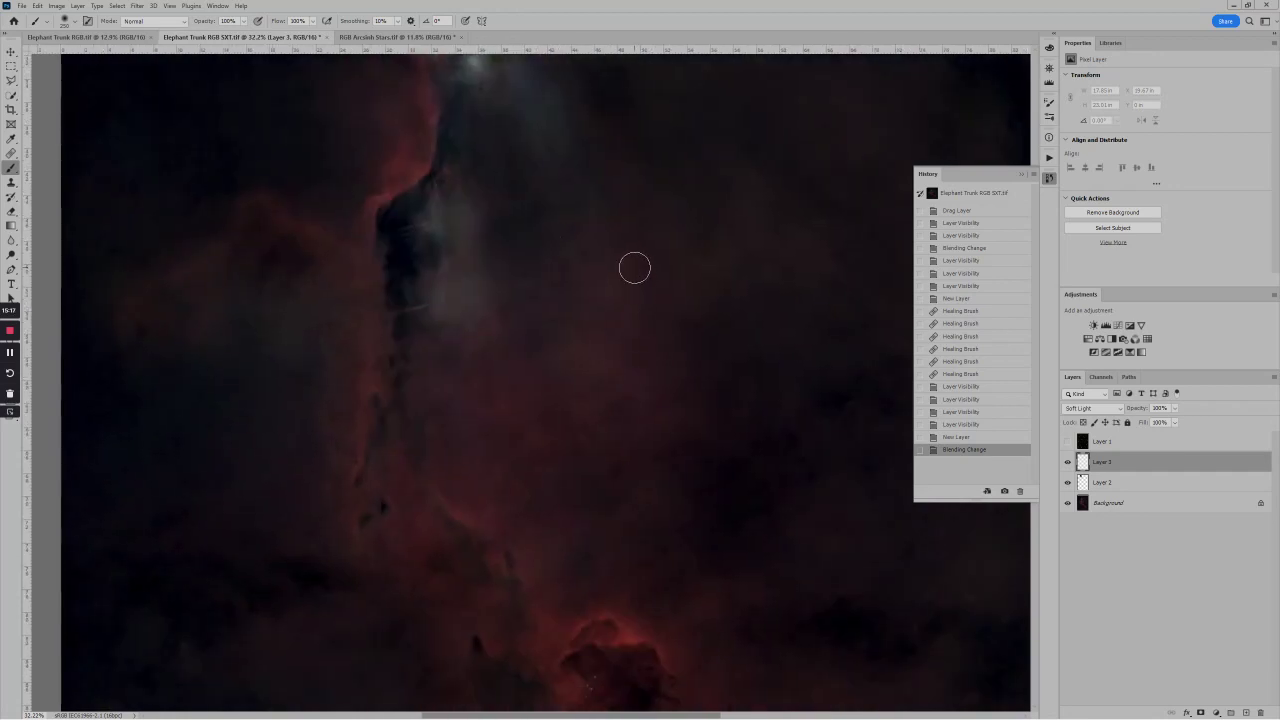
mouse_move(632, 265)
mouse_down()
mouse_move(622, 340)
mouse_move(590, 353)
mouse_move(523, 325)
mouse_move(519, 367)
mouse_move(574, 398)
mouse_move(571, 411)
mouse_move(488, 425)
mouse_move(505, 466)
mouse_move(623, 447)
mouse_move(621, 480)
mouse_move(576, 522)
mouse_up()
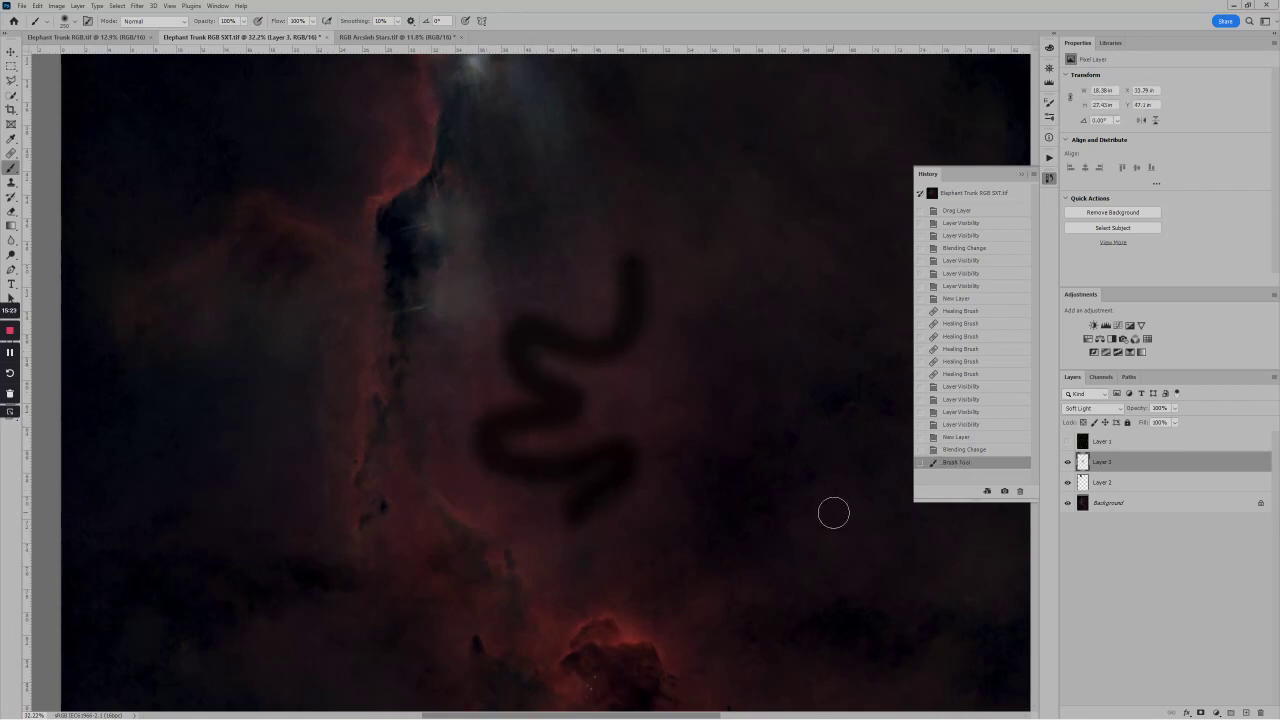
key(ctrl+z)
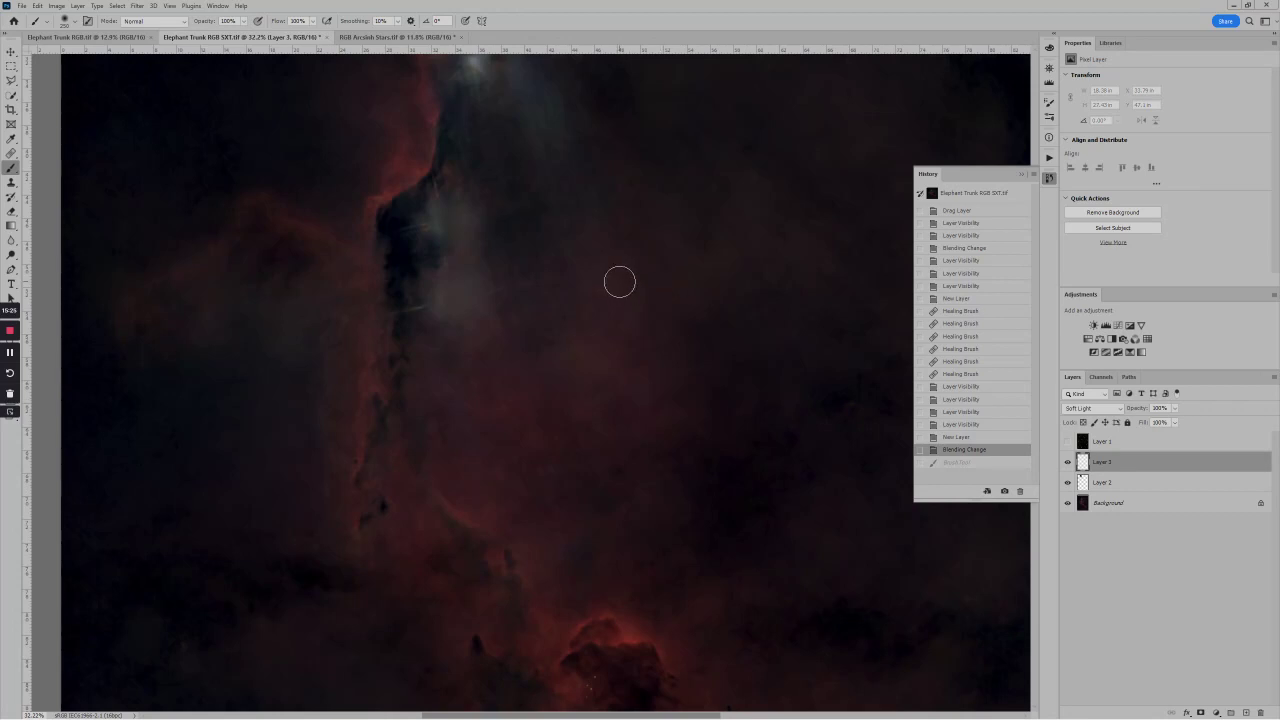
mouse_move(634, 269)
mouse_down()
mouse_move(616, 322)
mouse_move(683, 340)
mouse_move(566, 395)
mouse_move(662, 422)
mouse_move(572, 459)
mouse_move(556, 513)
mouse_up()
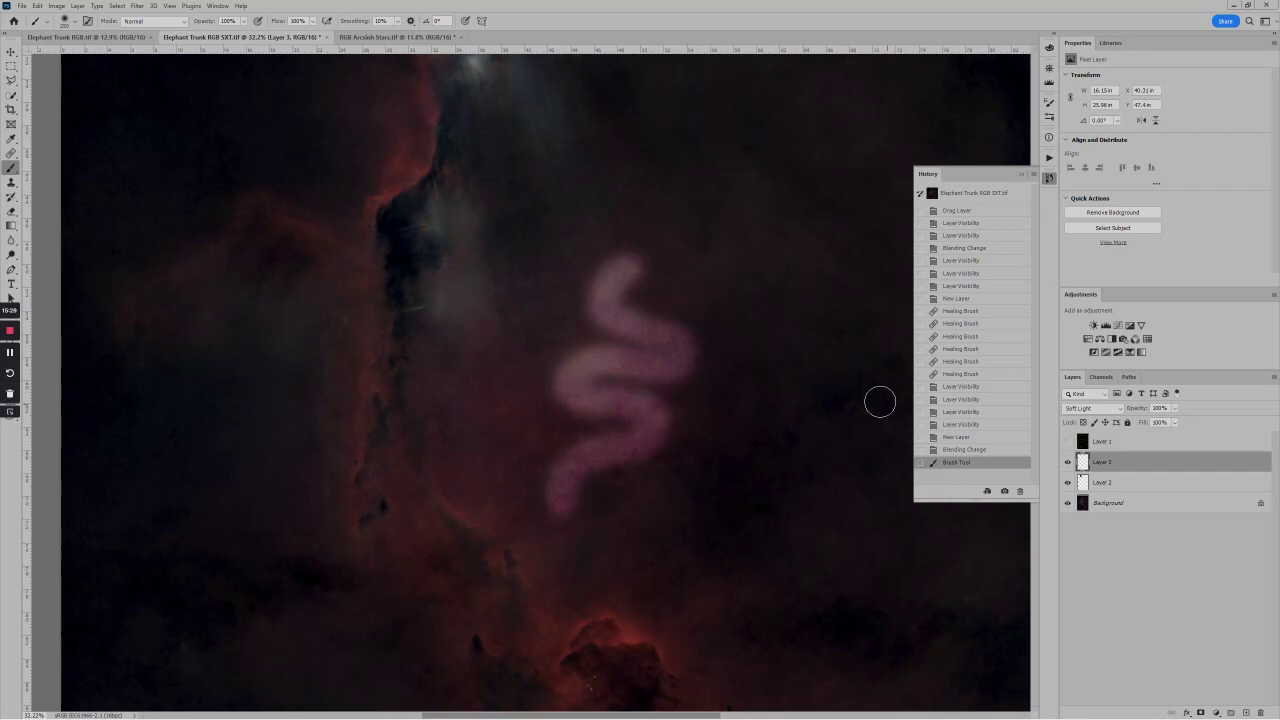
key(ctrl+z)
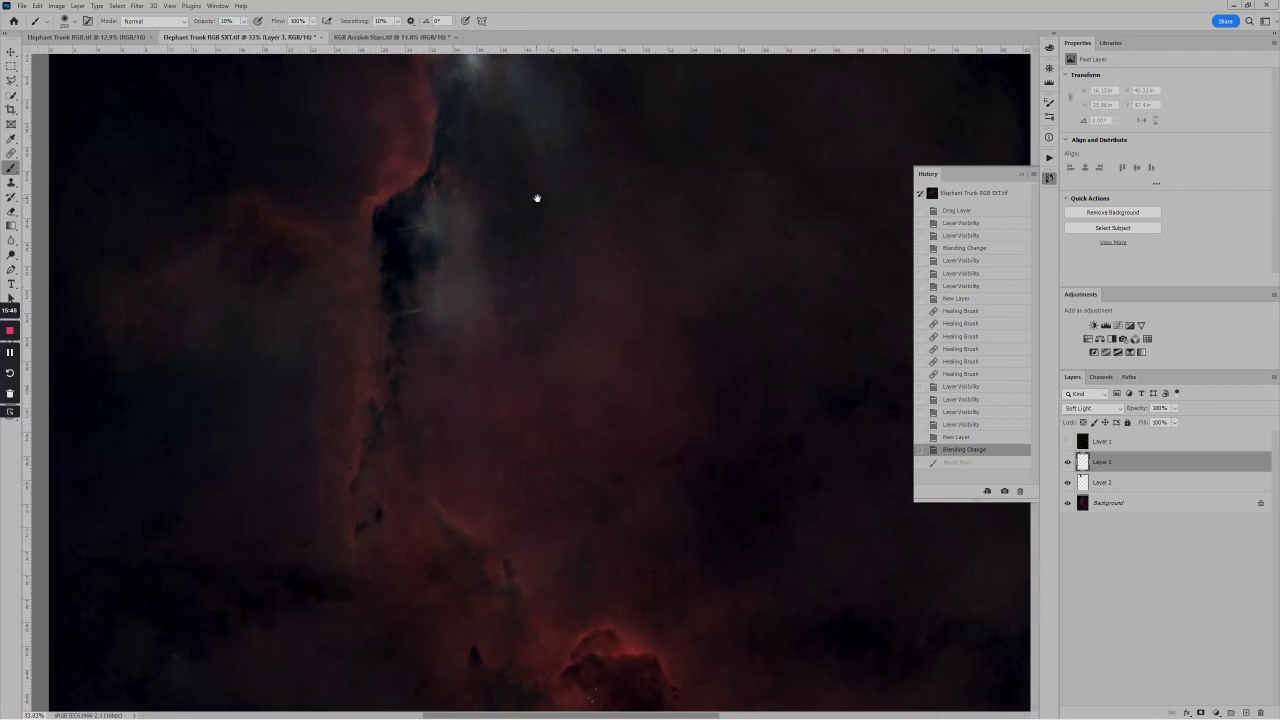
drag(540, 197, 612, 551)
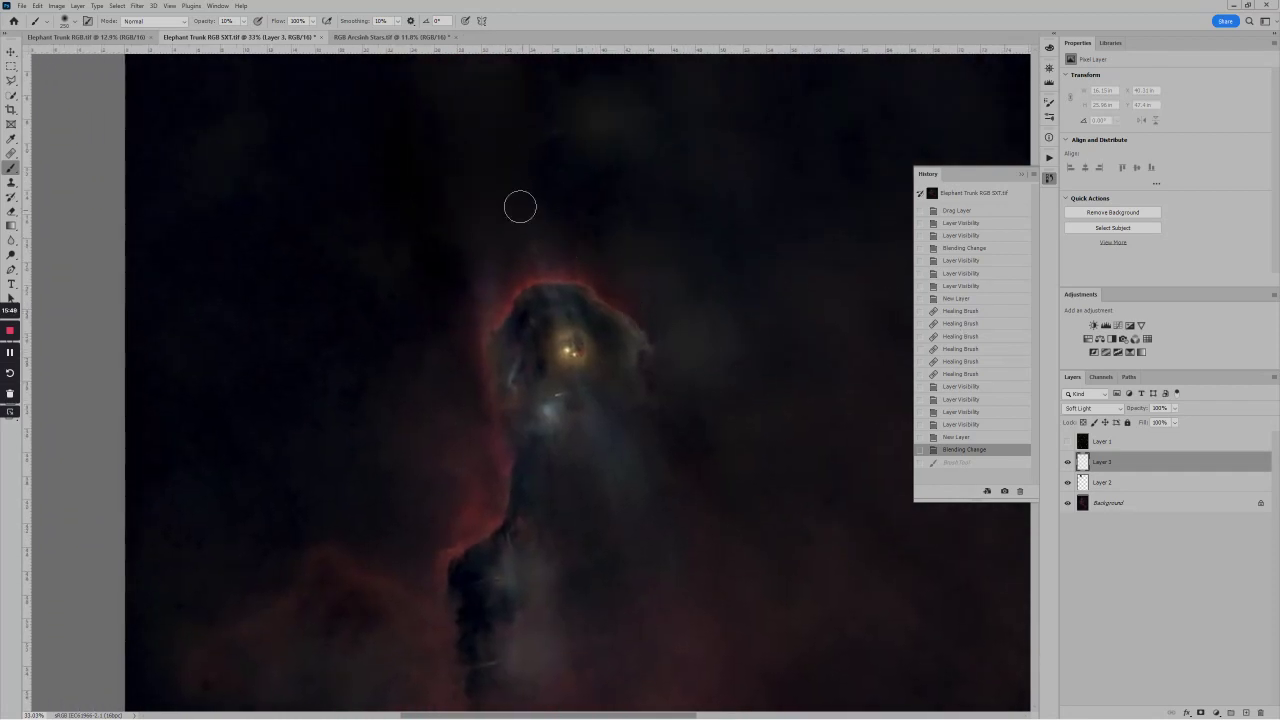
Enlarge the brush, paint soft strokes over the sky around the nebula head, and toggle Layer 3 to compare
scroll(660, 214, down, 1)
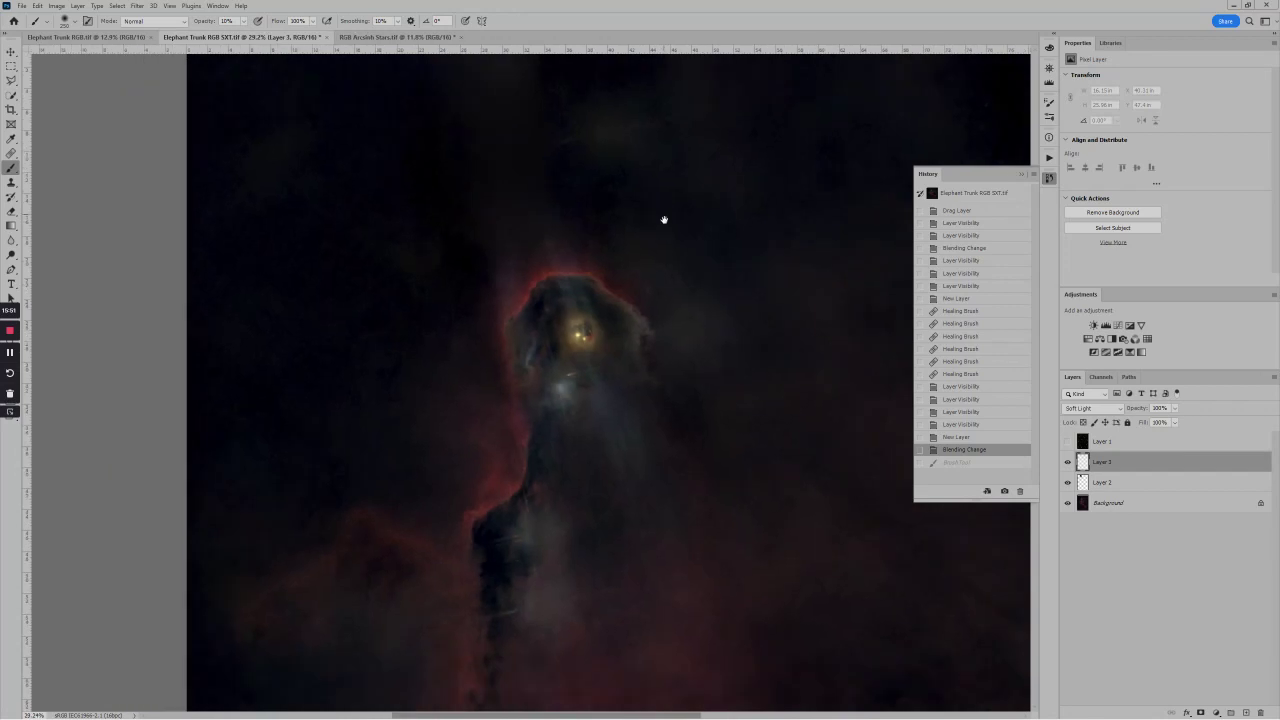
scroll(660, 240, up, 3)
mouse_move(600, 302)
mouse_down()
mouse_move(480, 377)
mouse_move(500, 180)
mouse_move(514, 297)
mouse_move(475, 189)
mouse_up()
click(500, 190)
click(490, 217)
key(bracketright)
key(bracketright)
key(bracketright)
key(bracketright)
click(491, 357)
drag(491, 357, 494, 143)
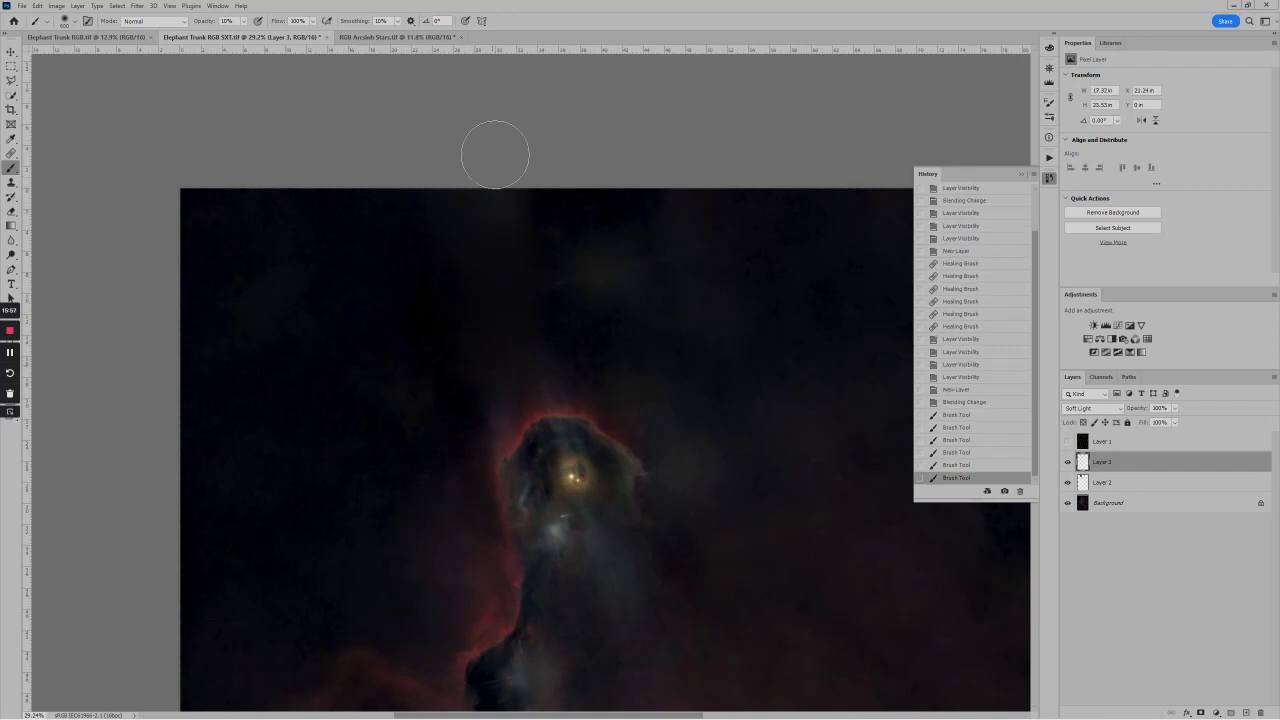
click(503, 217)
mouse_move(503, 217)
mouse_down()
mouse_move(549, 378)
mouse_move(500, 409)
mouse_move(494, 442)
mouse_move(544, 384)
mouse_move(561, 395)
mouse_move(493, 400)
mouse_move(486, 456)
mouse_move(513, 408)
mouse_move(487, 437)
mouse_move(570, 375)
mouse_move(498, 408)
mouse_move(505, 345)
mouse_move(483, 441)
mouse_move(514, 321)
mouse_move(538, 377)
mouse_move(532, 317)
mouse_move(555, 386)
mouse_move(533, 307)
mouse_move(574, 386)
mouse_move(509, 285)
mouse_move(510, 376)
mouse_move(496, 279)
mouse_move(483, 348)
mouse_move(485, 258)
mouse_move(446, 425)
mouse_move(502, 315)
mouse_move(564, 397)
mouse_move(479, 434)
mouse_move(486, 189)
mouse_move(573, 365)
mouse_move(574, 396)
mouse_move(474, 423)
mouse_move(643, 450)
mouse_up()
click(523, 354)
click(519, 379)
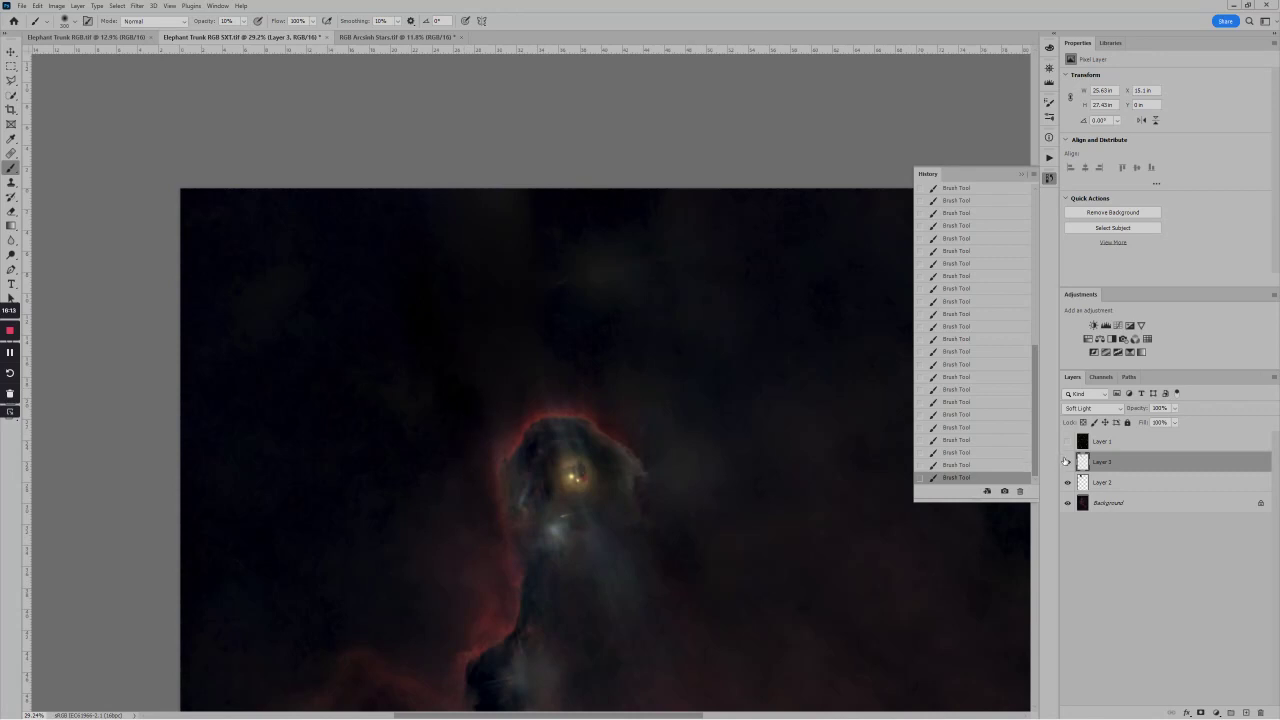
click(1068, 462)
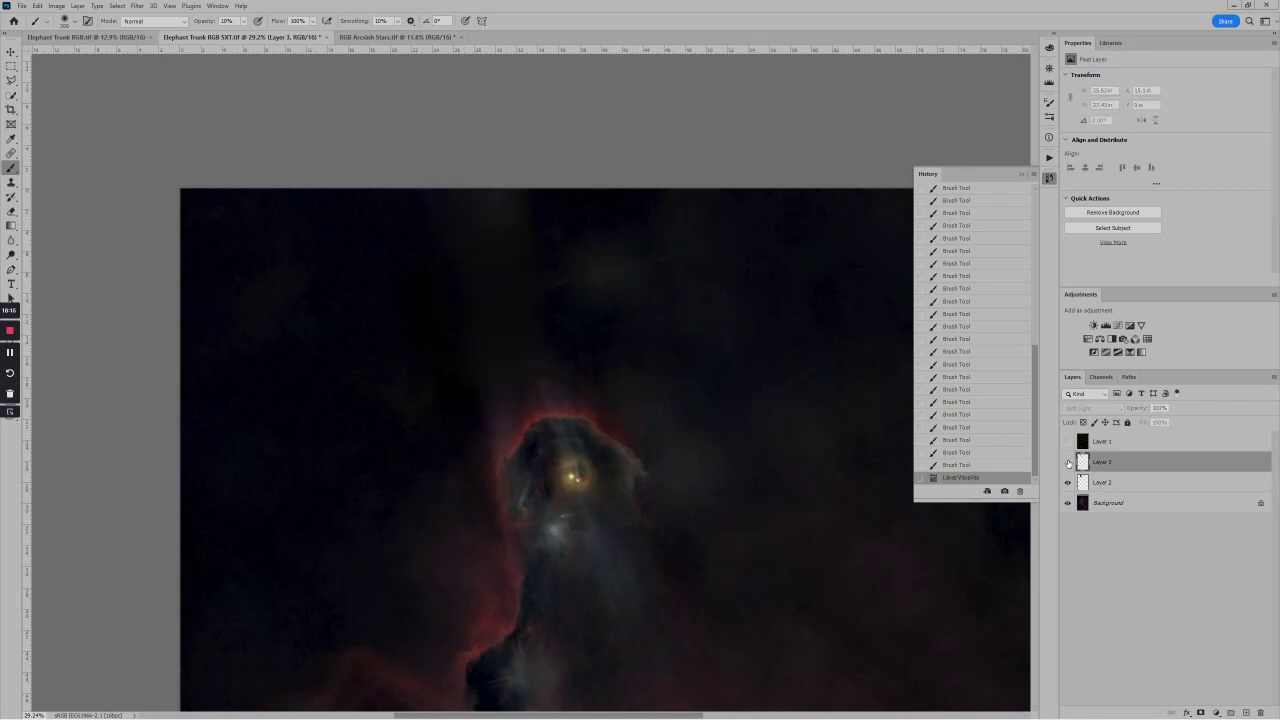
click(1068, 462)
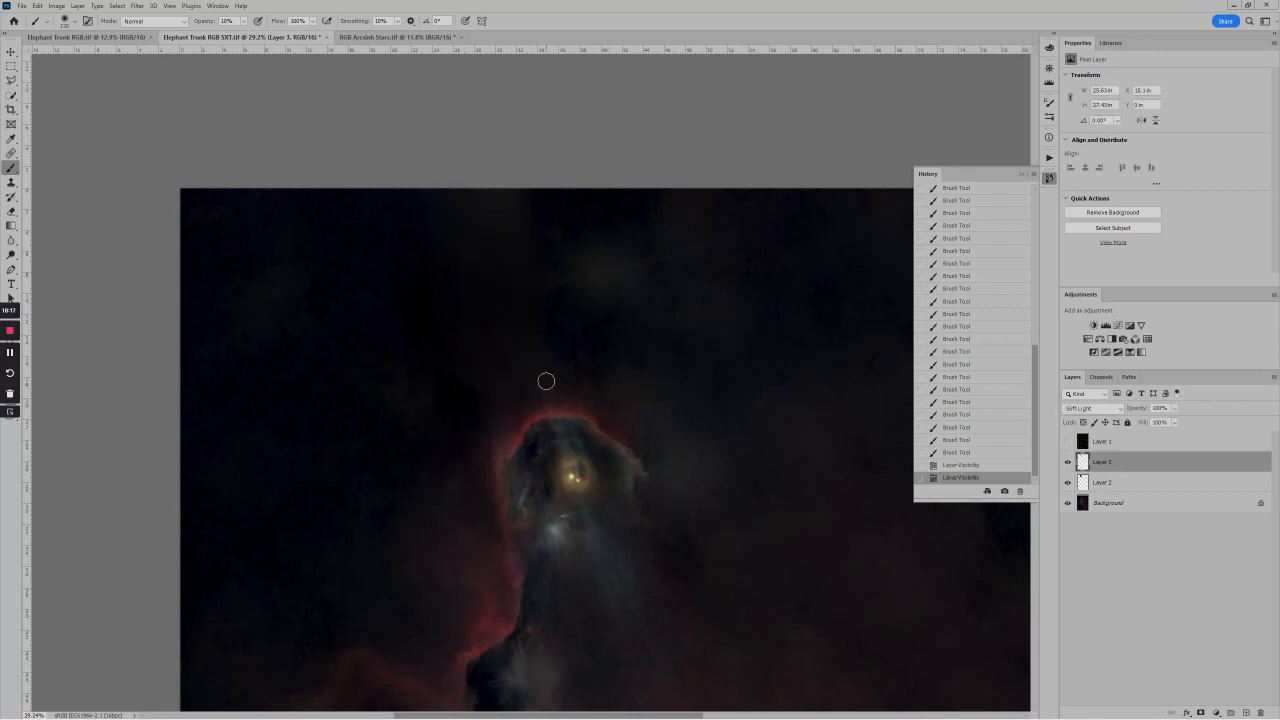
Build up strokes along the head's top edge and glowing core, then hide Layer 3 to compare
drag(549, 404, 542, 364)
mouse_move(490, 418)
mouse_down()
mouse_move(517, 359)
mouse_move(477, 417)
mouse_move(526, 371)
mouse_move(499, 419)
mouse_up()
scroll(585, 590, up, 2)
drag(651, 611, 634, 549)
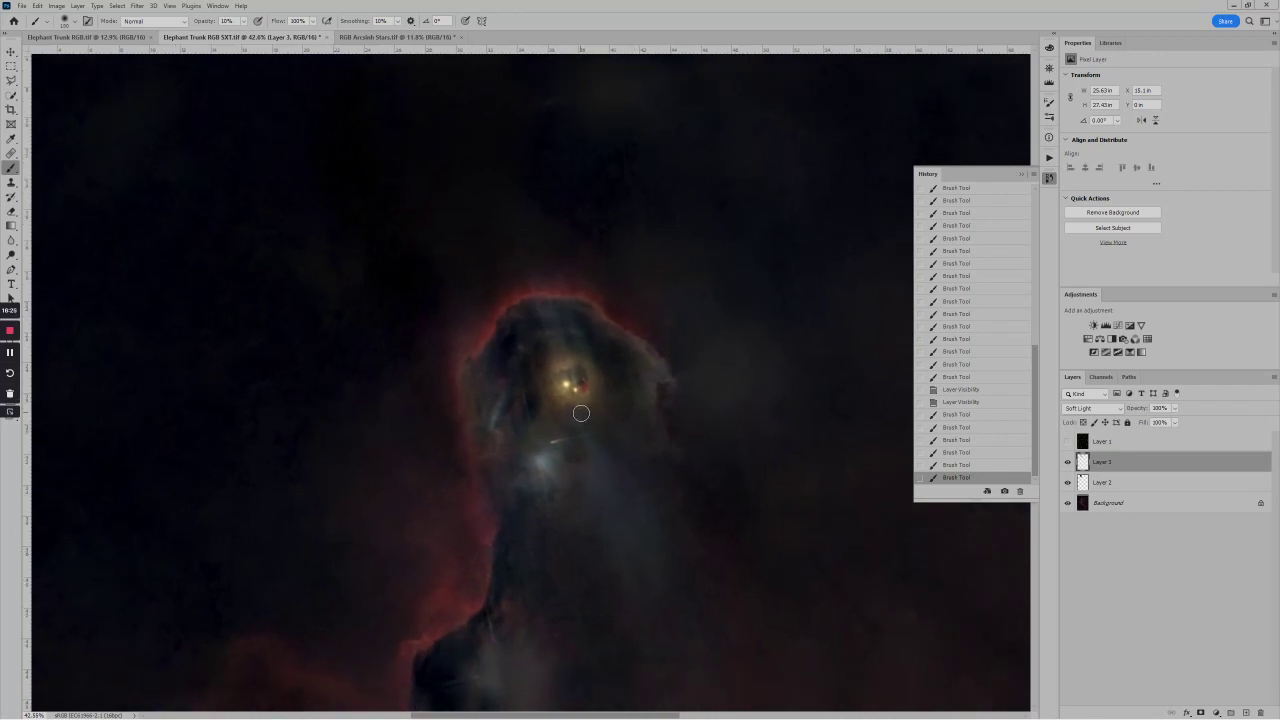
drag(598, 470, 579, 423)
mouse_move(612, 477)
mouse_down()
mouse_move(583, 417)
mouse_move(591, 407)
mouse_up()
mouse_move(563, 357)
mouse_down()
mouse_move(572, 366)
mouse_move(569, 303)
mouse_move(583, 337)
mouse_move(568, 306)
mouse_move(549, 312)
mouse_up()
scroll(583, 363, up, 1)
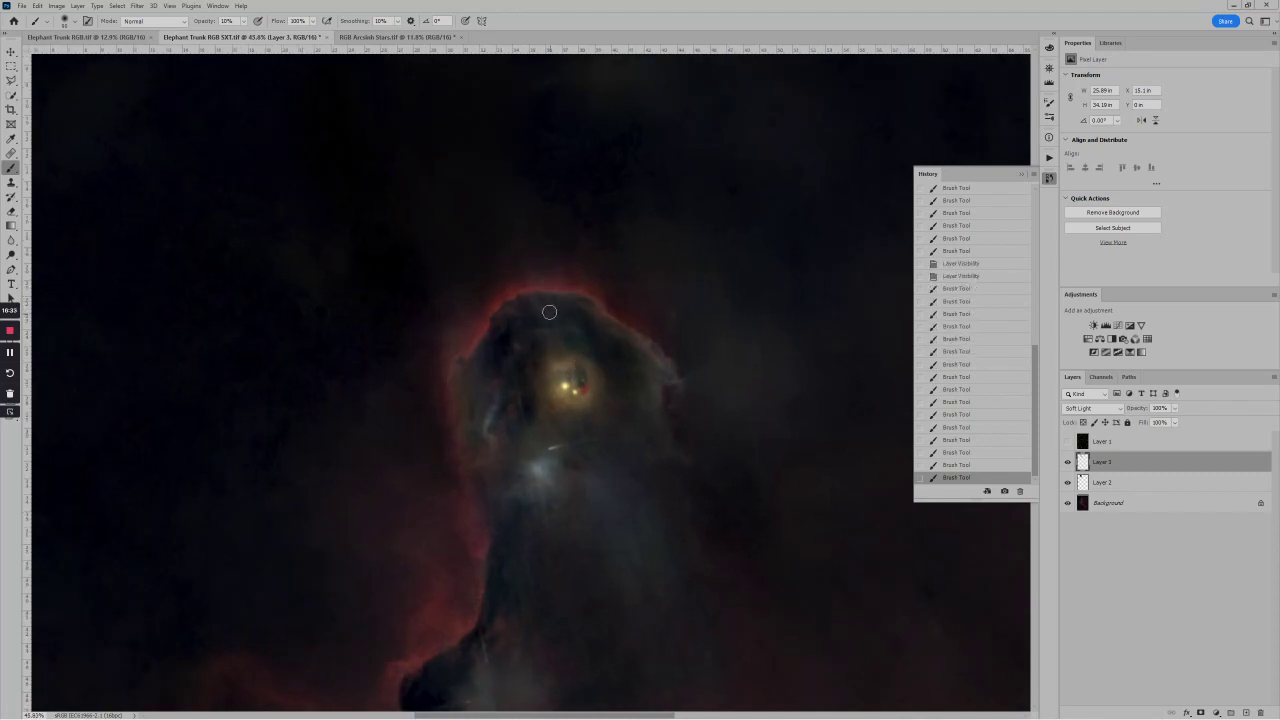
drag(568, 359, 531, 310)
drag(556, 351, 555, 345)
drag(560, 352, 565, 357)
drag(564, 354, 538, 313)
drag(512, 379, 527, 403)
click(1068, 462)
Toggle Layer 3 to compare, enlarge the brush, and dab paint around the head, neck and core
click(1068, 462)
click(1068, 462)
click(1068, 462)
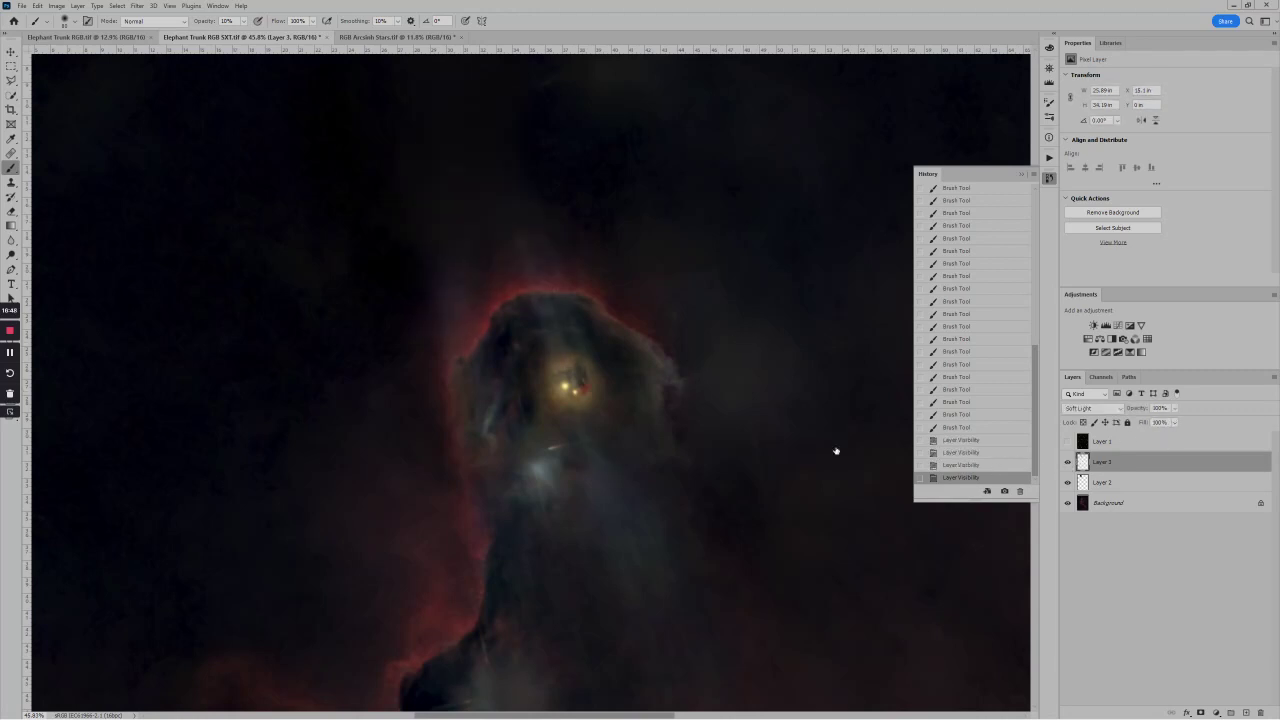
click(608, 460)
key(bracketright)
key(bracketright)
key(bracketright)
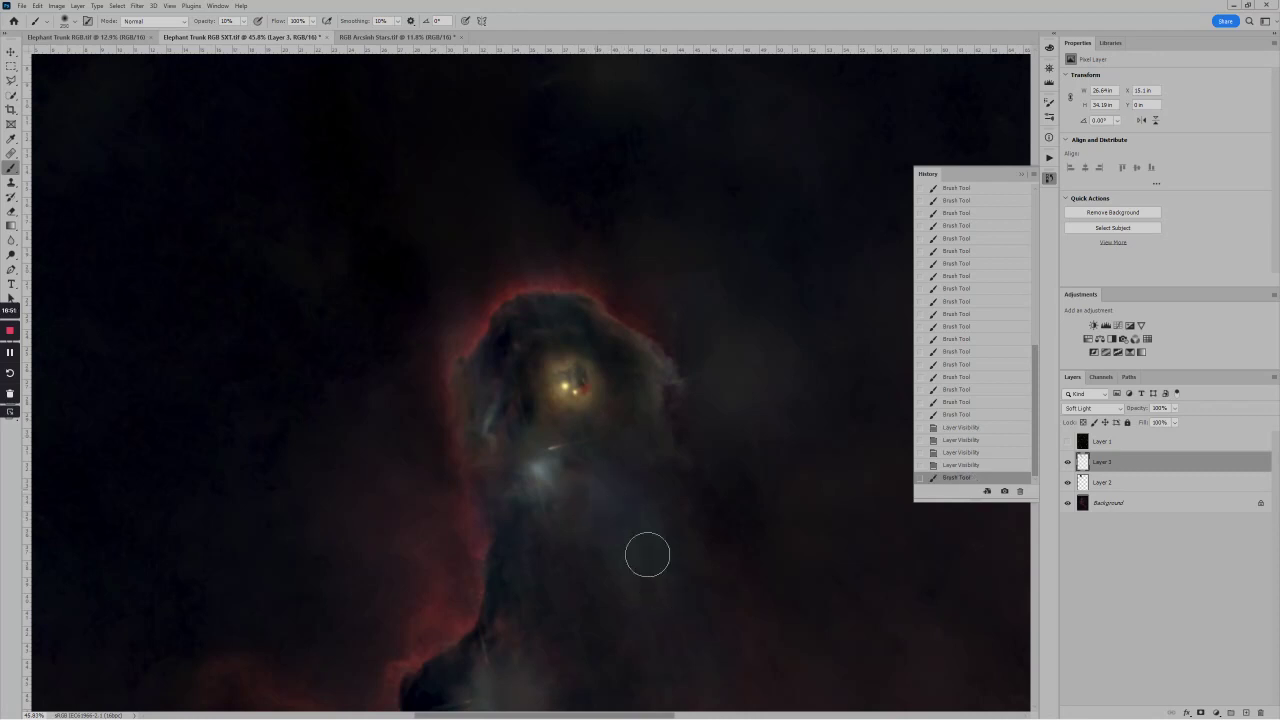
click(633, 485)
click(603, 475)
click(587, 475)
click(615, 597)
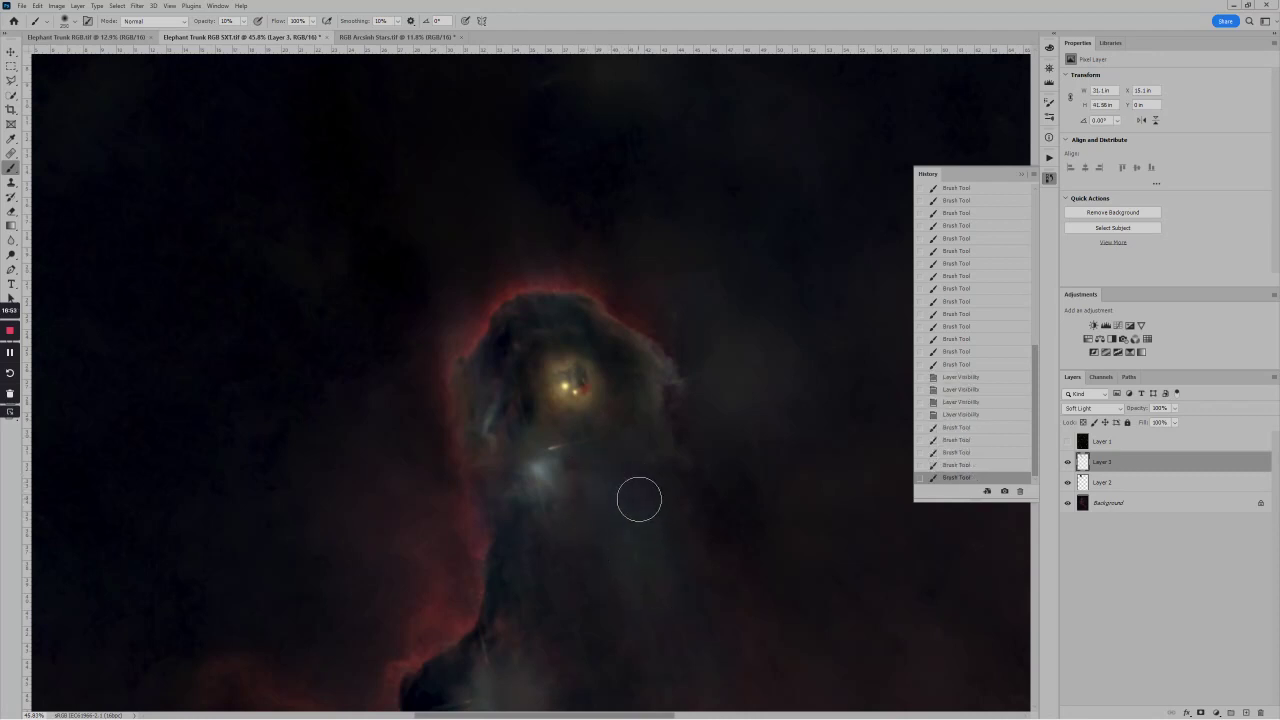
click(631, 603)
click(603, 474)
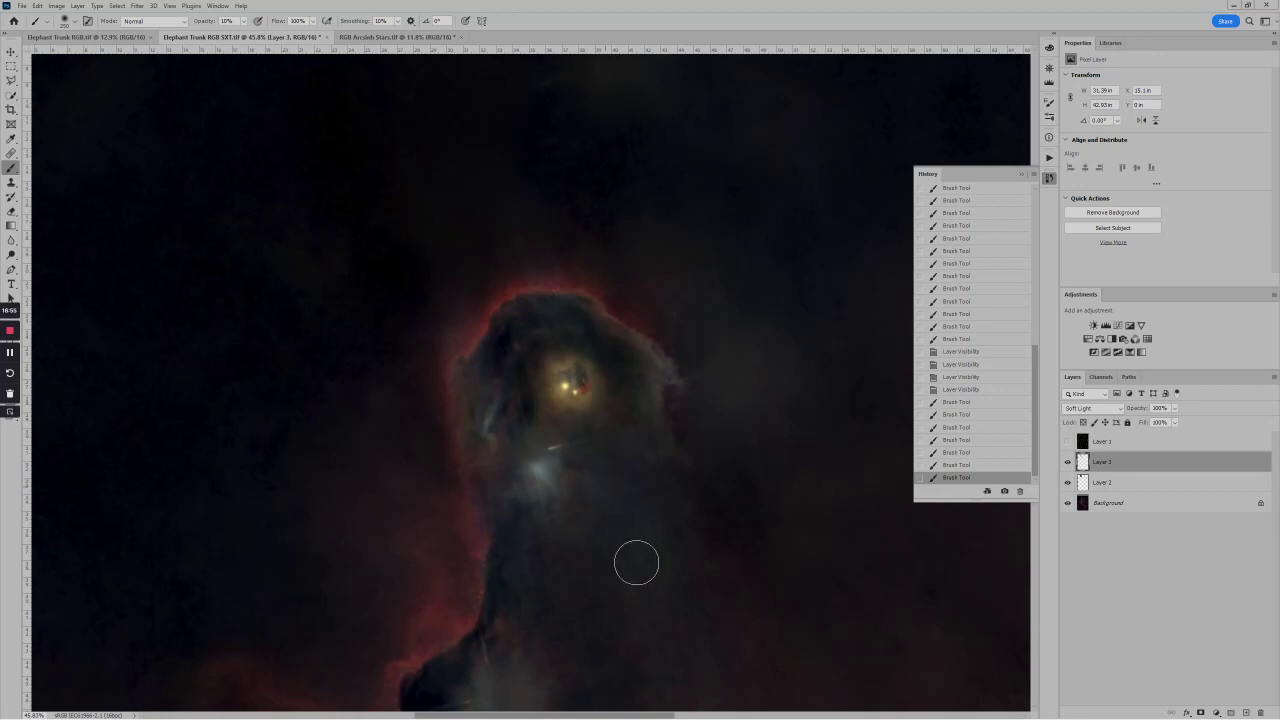
click(668, 591)
click(634, 603)
click(591, 451)
click(546, 430)
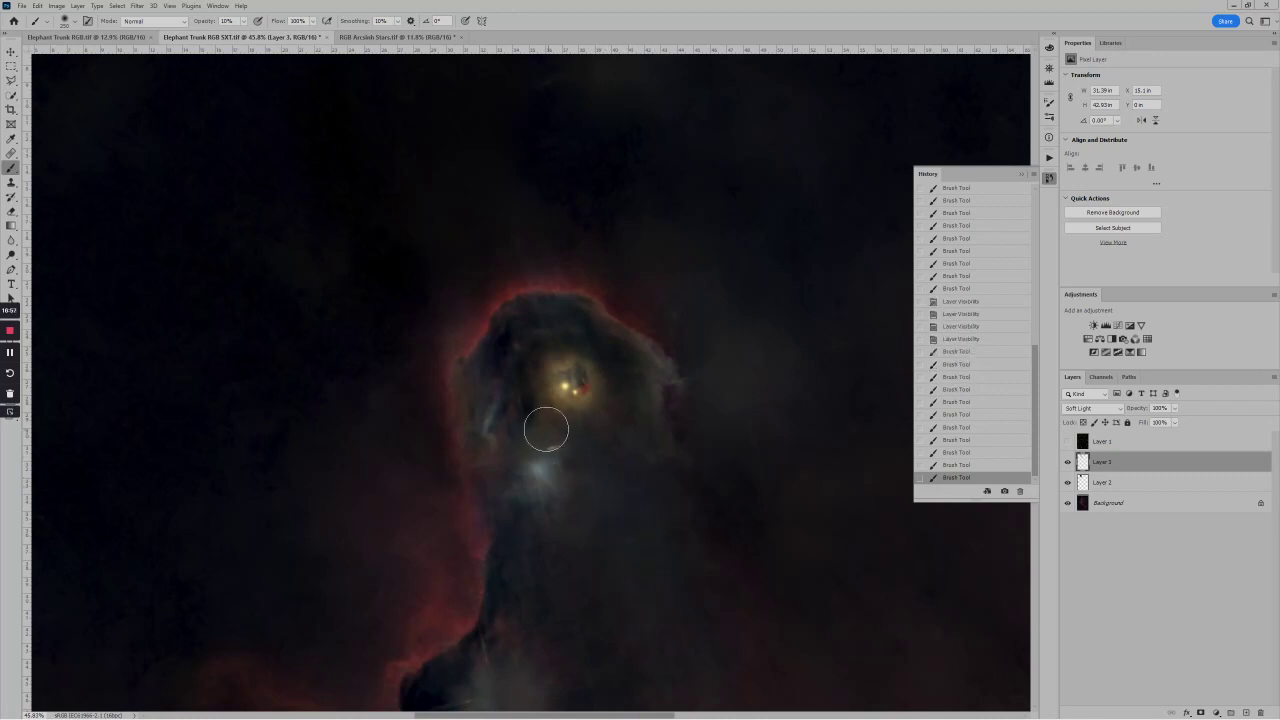
click(523, 449)
click(634, 466)
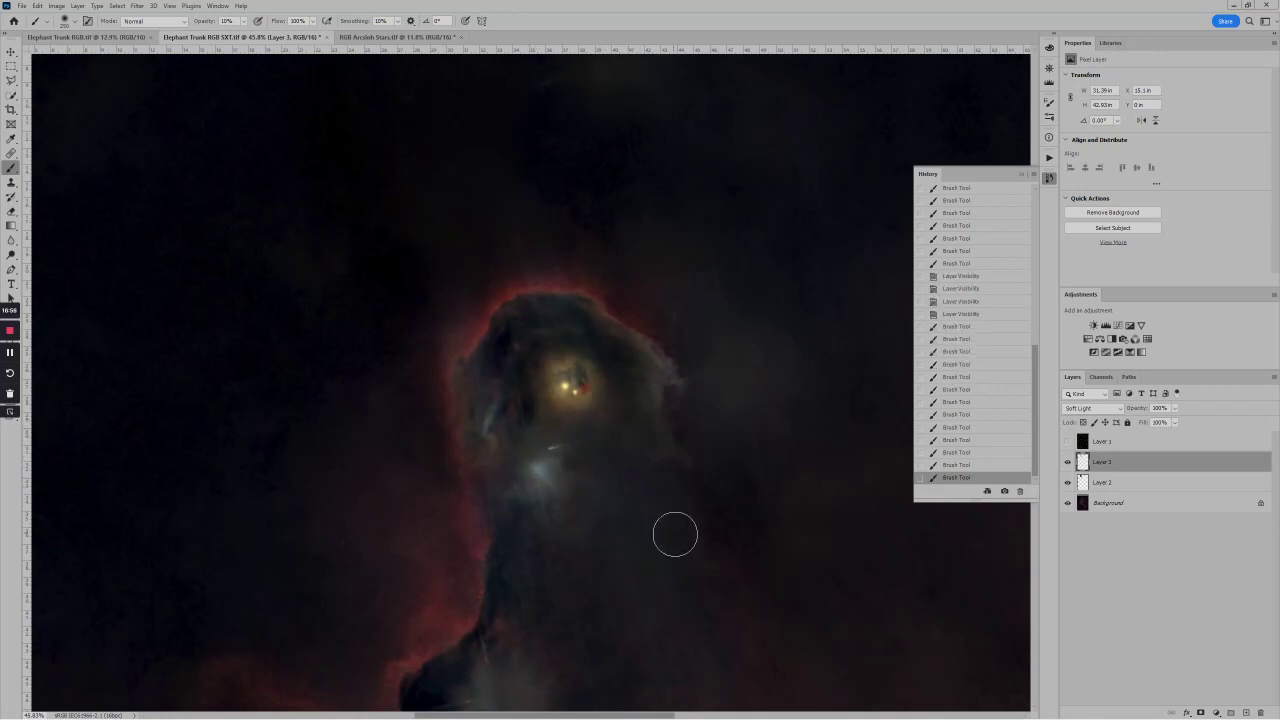
Dab more soft paint lower down the trunk and on the surrounding nebula
scroll(675, 535, down, 5)
click(656, 545)
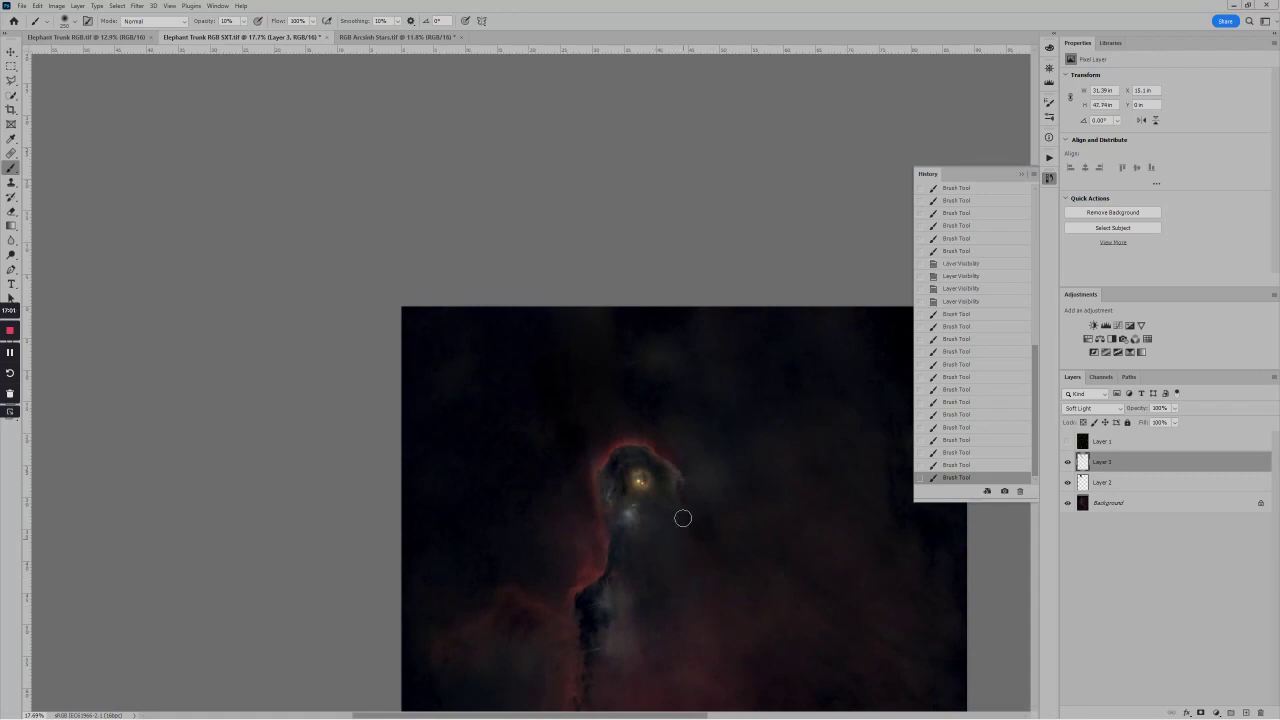
click(700, 600)
click(694, 523)
click(660, 534)
click(683, 574)
click(665, 517)
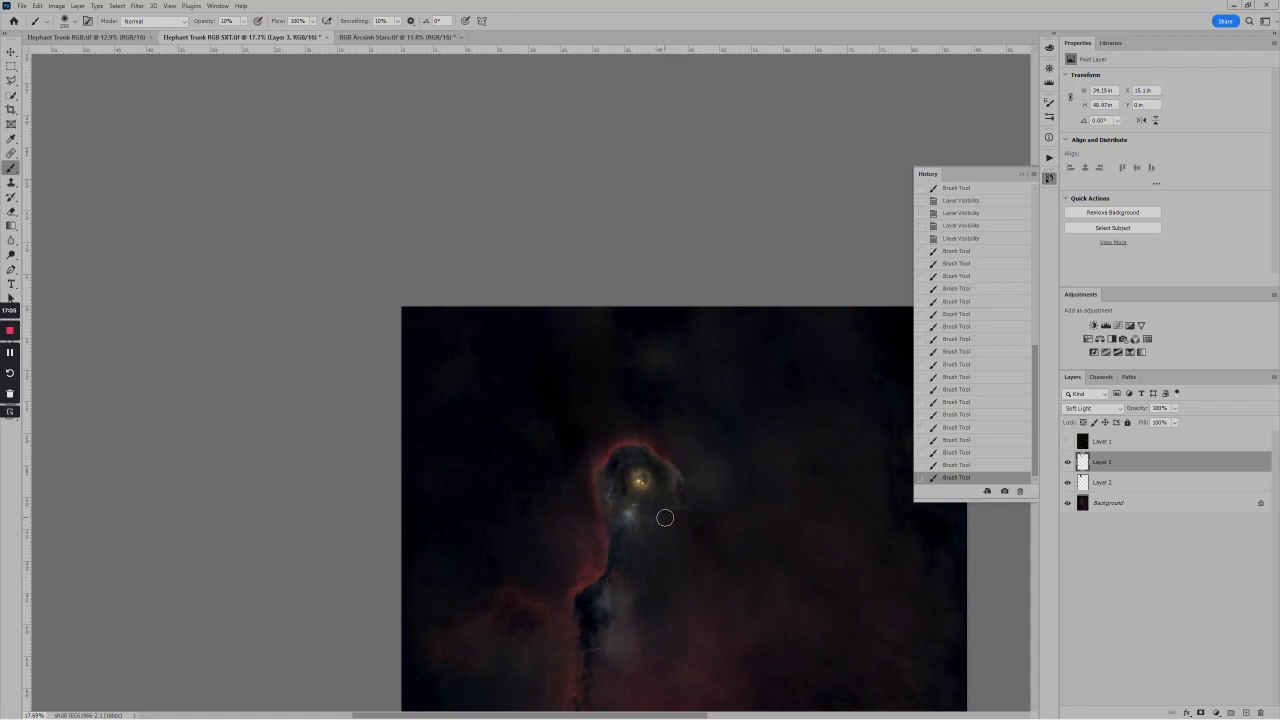
click(690, 633)
scroll(645, 540, up, 2)
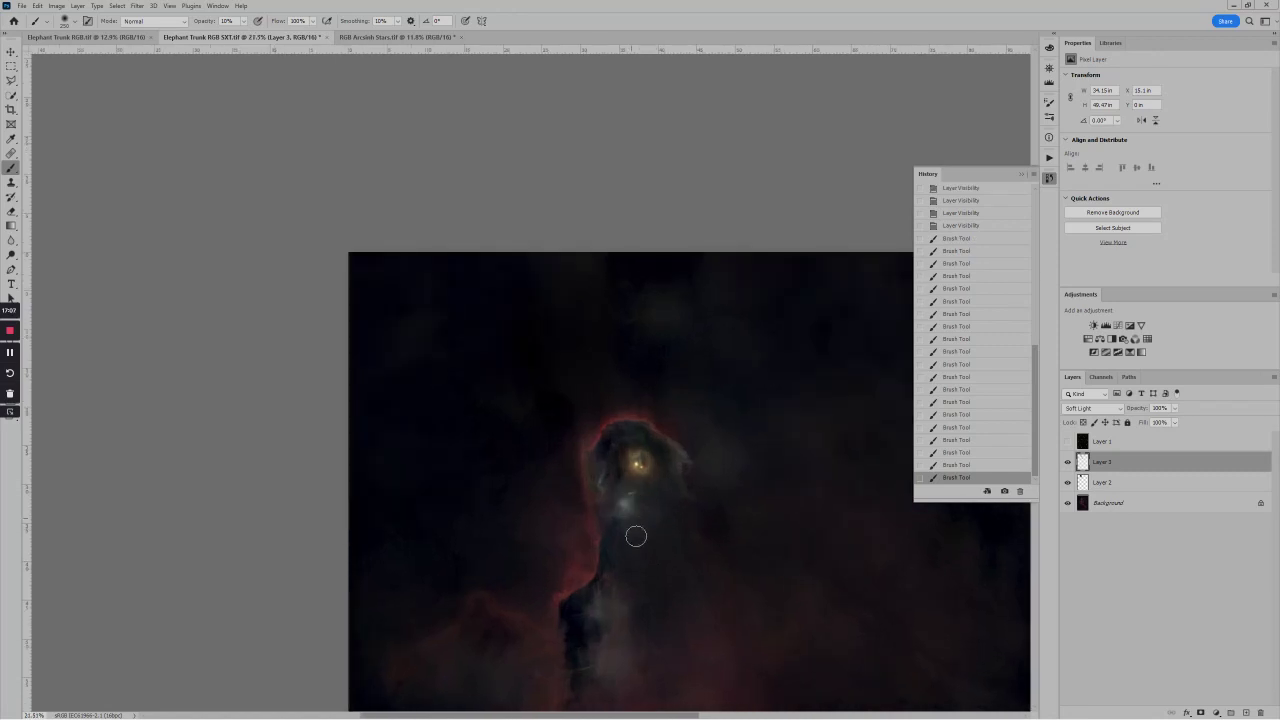
click(630, 535)
click(640, 520)
click(613, 526)
click(711, 596)
Enlarge the brush again and paint a broad stroke over the upper nebula
key(bracketright)
key(bracketright)
key(bracketright)
key(bracketright)
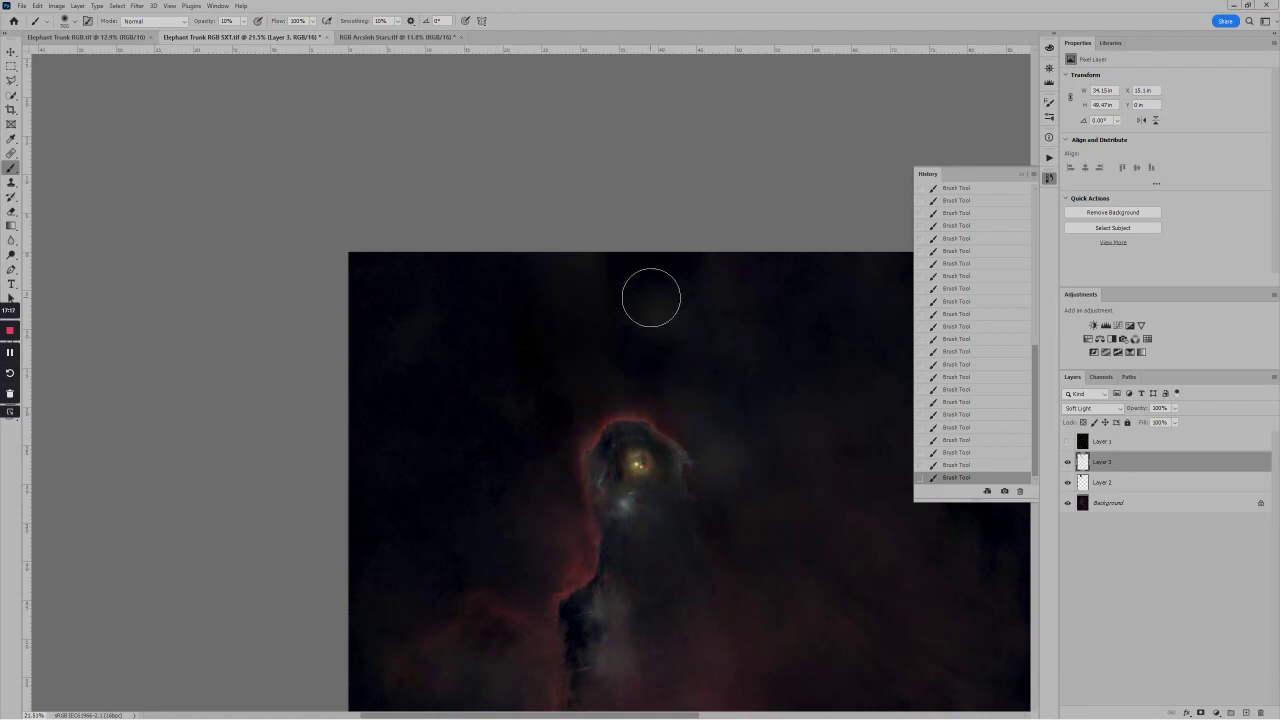
mouse_move(651, 297)
mouse_down()
mouse_move(703, 420)
mouse_move(666, 371)
mouse_move(759, 514)
mouse_up()
scroll(759, 514, down, 3)
scroll(720, 540, up, 3)
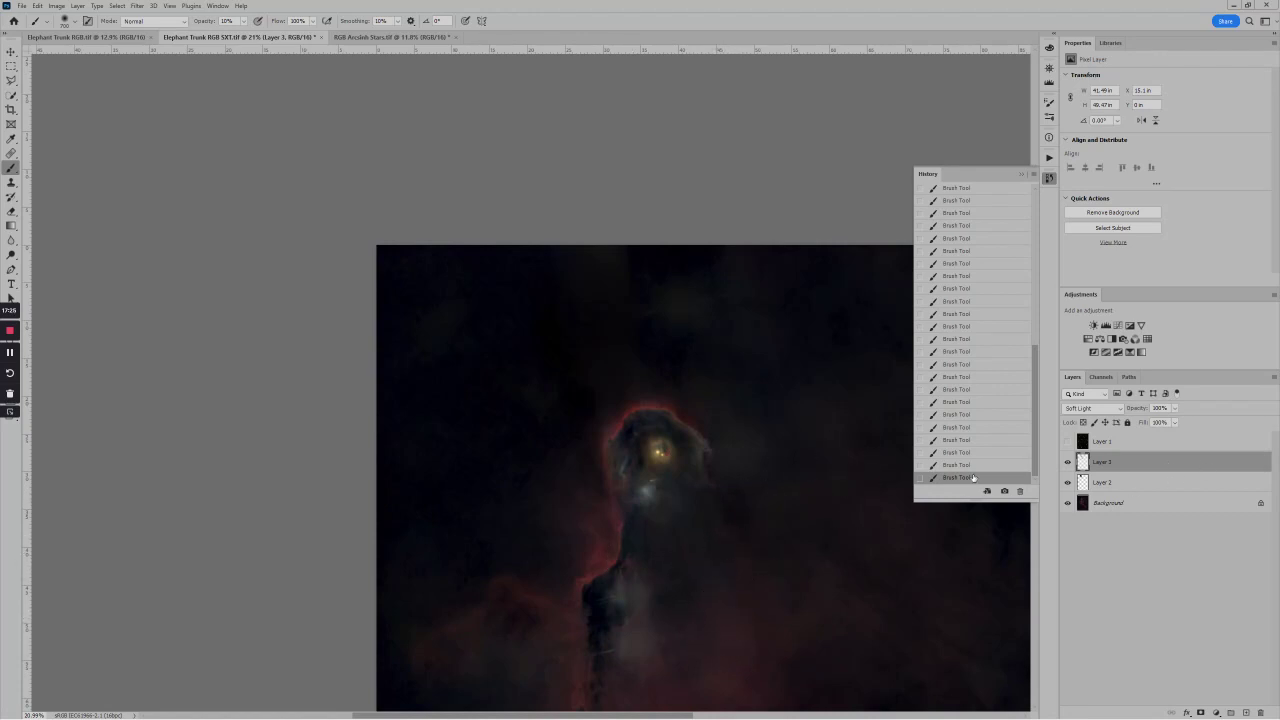
scroll(688, 487, up, 2)
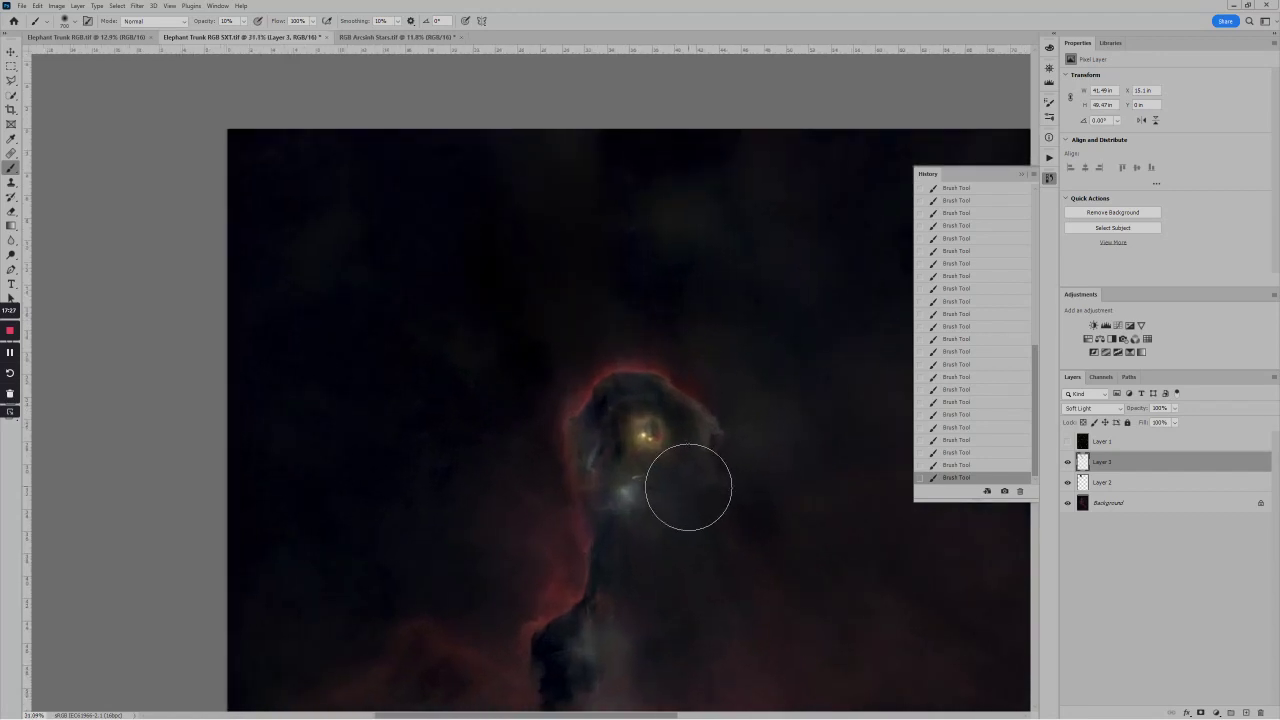
scroll(690, 483, down, 1)
scroll(680, 460, down, 1)
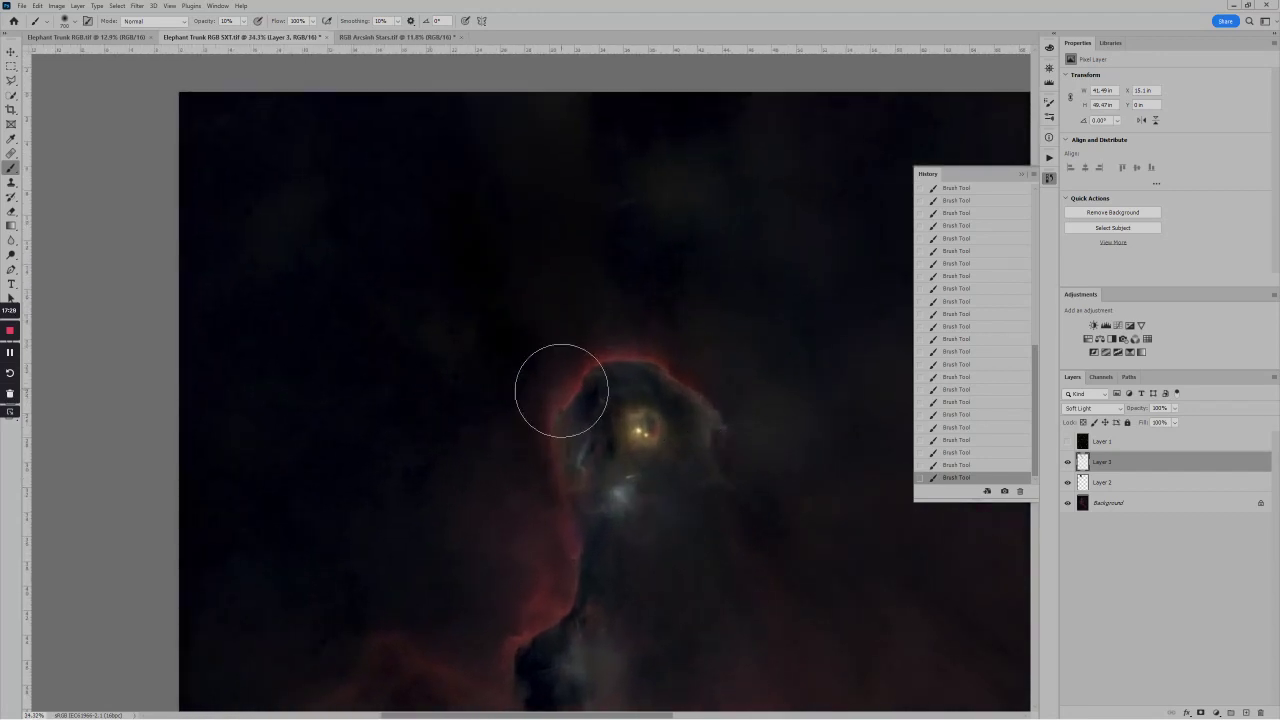
Shrink the brush, reposition Photoshop's window over Lightroom, and swap the painting colour to black
key(bracketleft)
key(bracketleft)
key(bracketleft)
key(bracketleft)
key(bracketleft)
key(bracketleft)
key(super+Down)
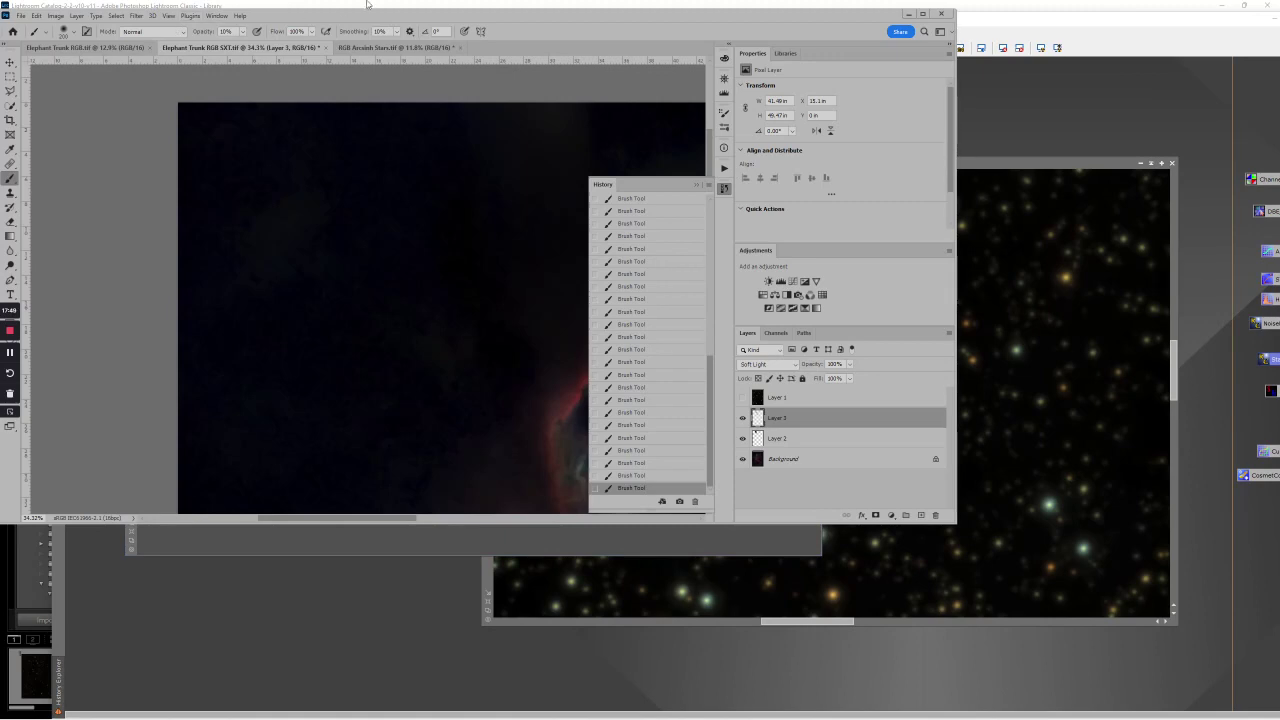
double_click(366, 3)
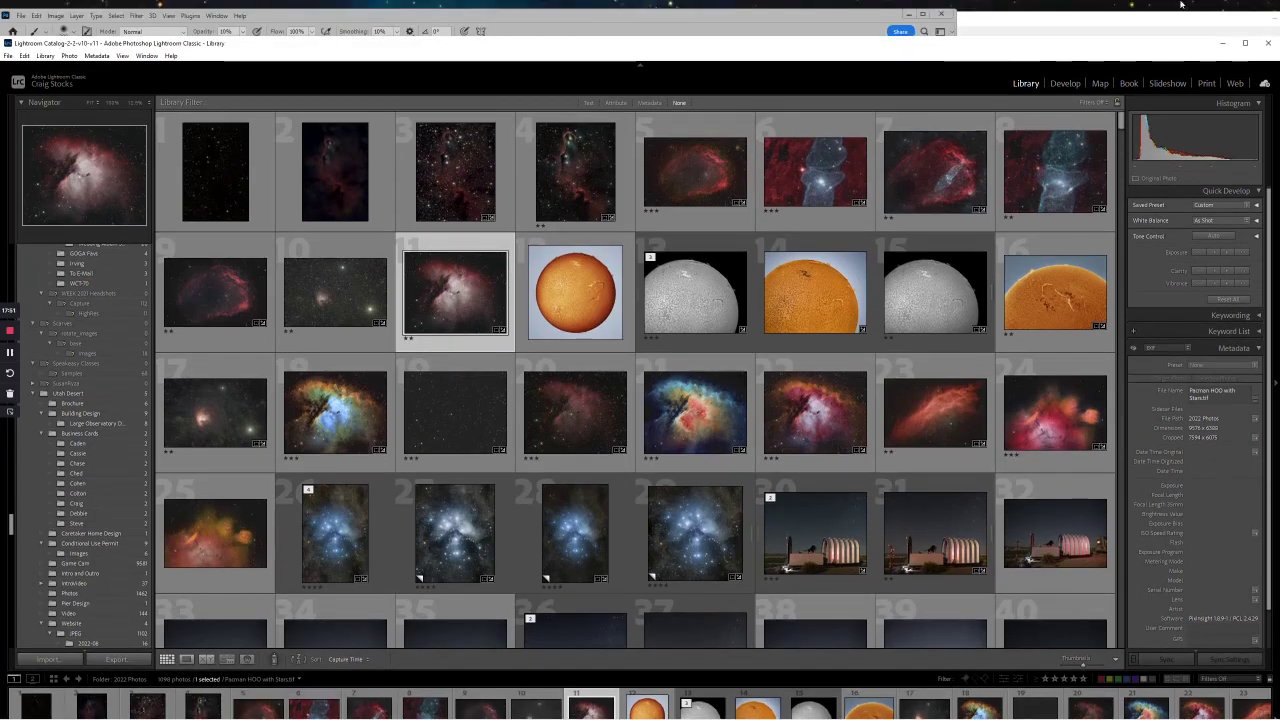
click(704, 15)
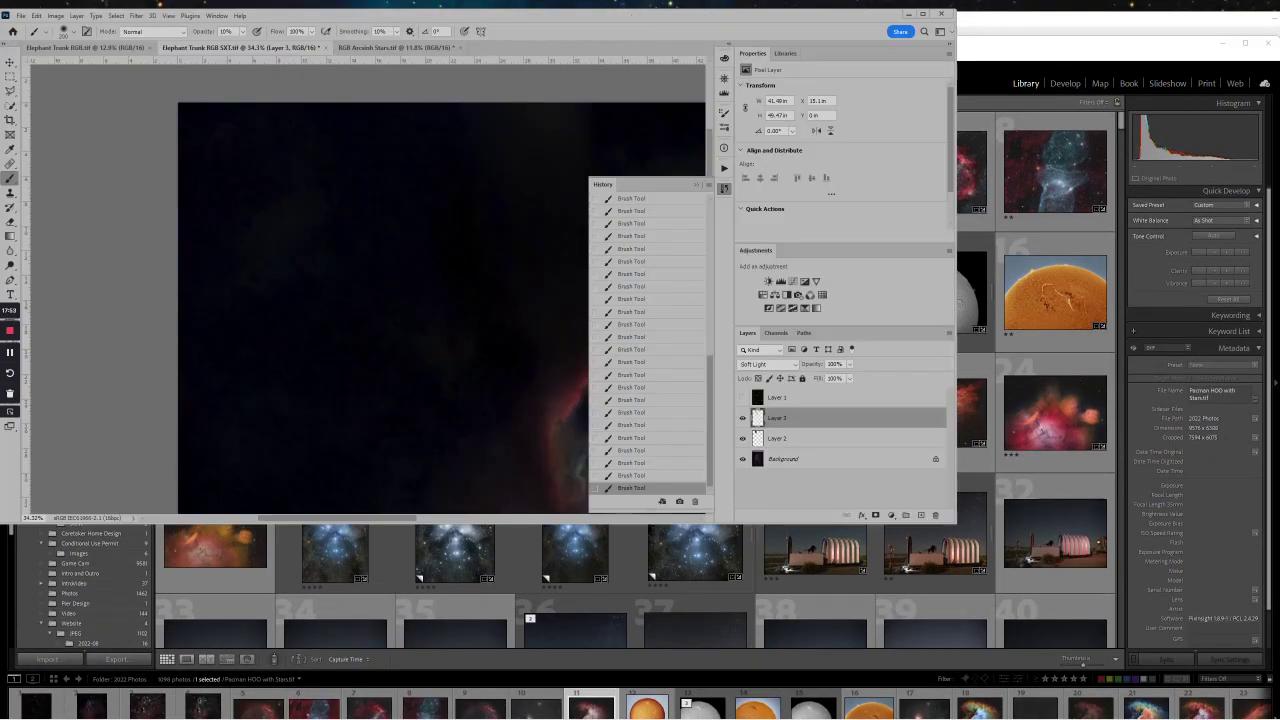
drag(630, 15, 684, 29)
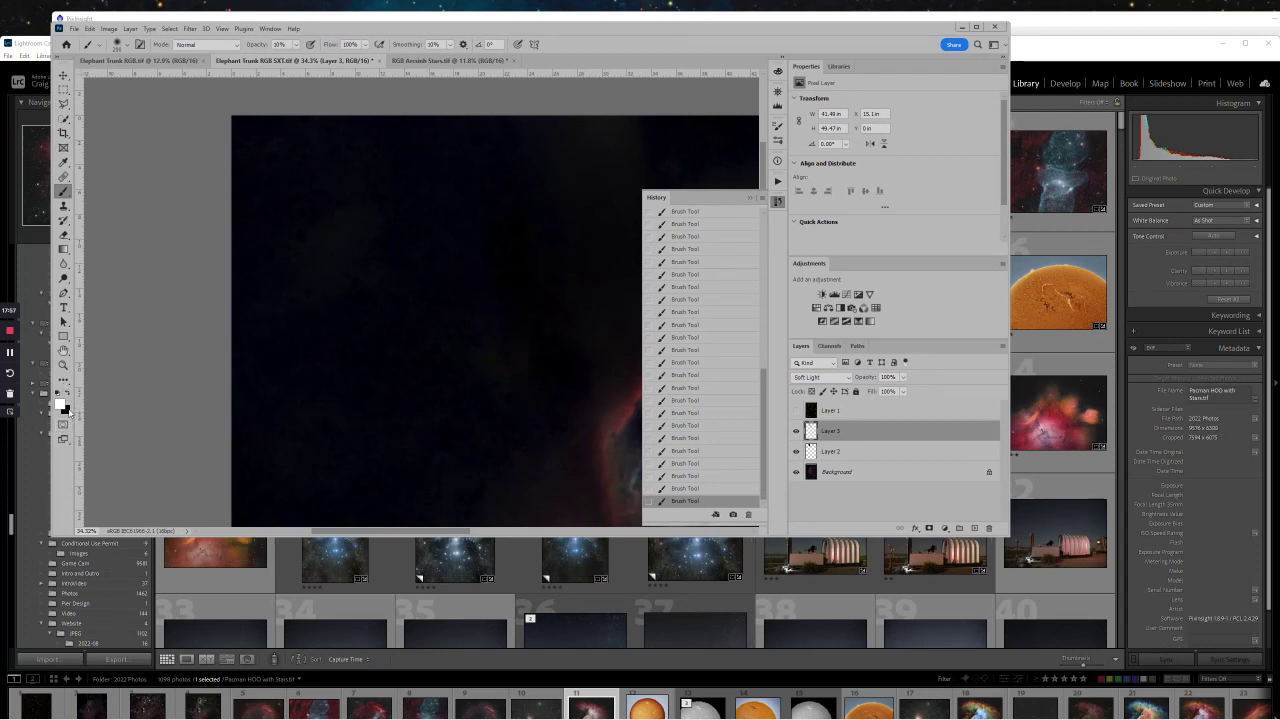
key(x)
key(x)
key(x)
key(x)
click(977, 27)
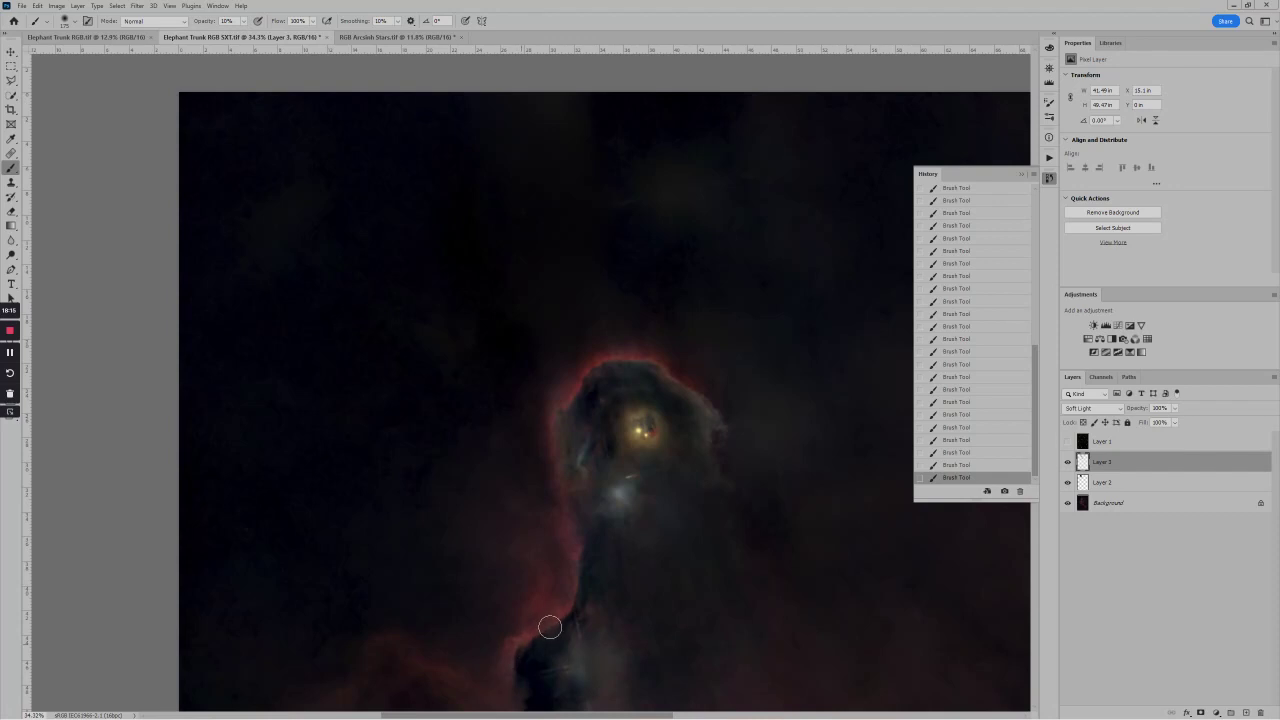
Paint black along the red ridge, trunk base and red blob, toggling Layer 3 to compare
scroll(575, 575, down, 3)
drag(595, 403, 612, 138)
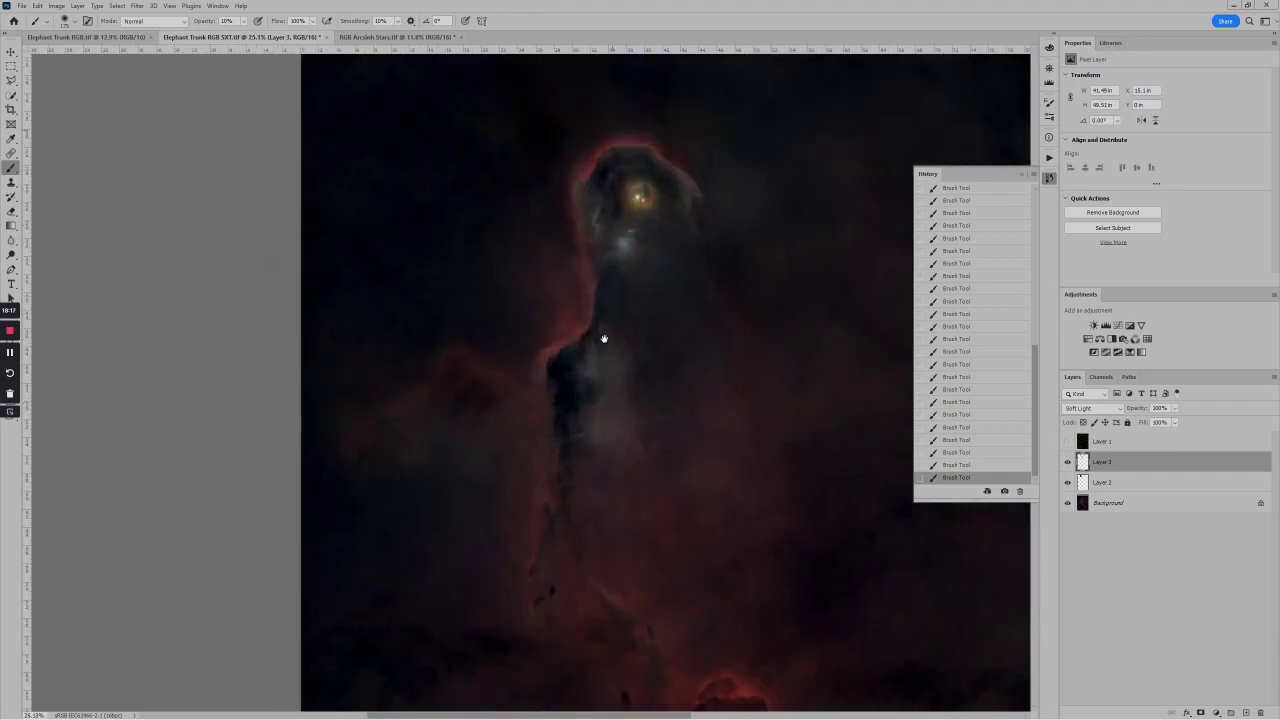
mouse_move(534, 398)
mouse_down()
mouse_move(458, 348)
mouse_move(378, 428)
mouse_move(508, 403)
mouse_up()
mouse_move(518, 580)
mouse_down()
mouse_move(586, 577)
mouse_move(631, 608)
mouse_move(557, 500)
mouse_up()
drag(637, 590, 675, 592)
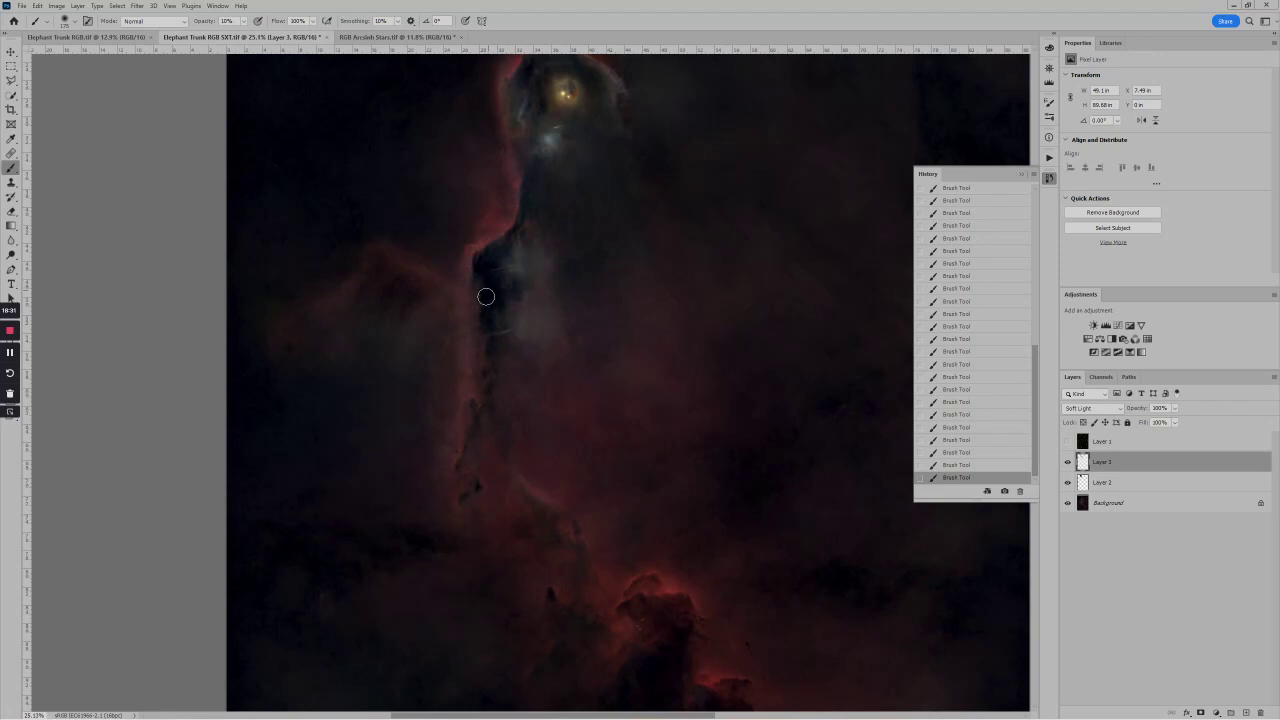
scroll(662, 366, down, 3)
scroll(649, 377, down, 1)
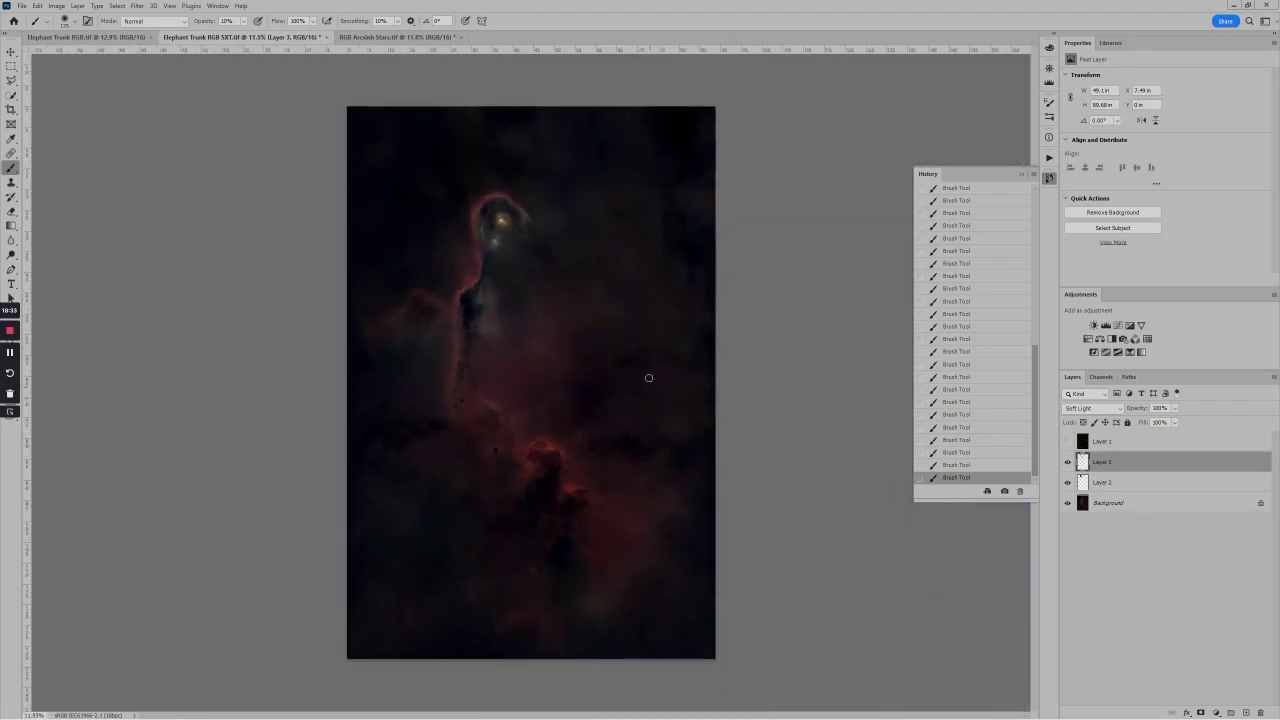
click(1067, 462)
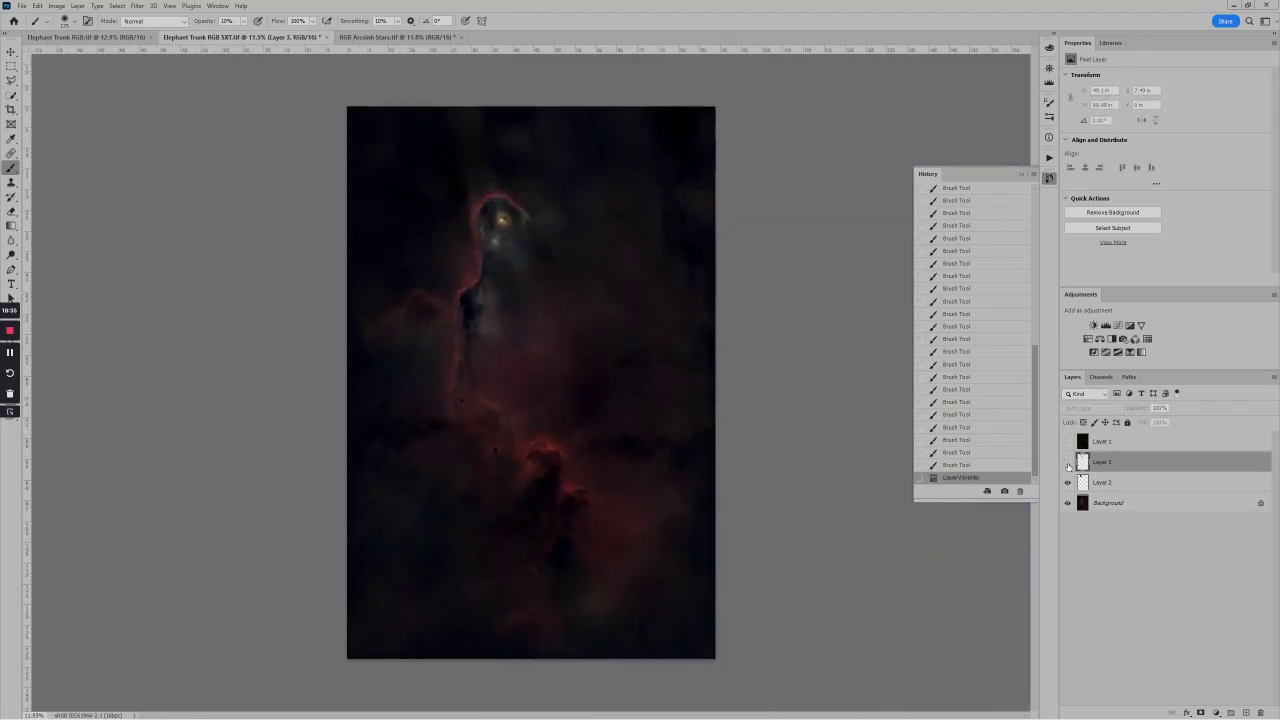
click(1067, 462)
click(1067, 462)
click(1067, 462)
scroll(563, 316, up, 2)
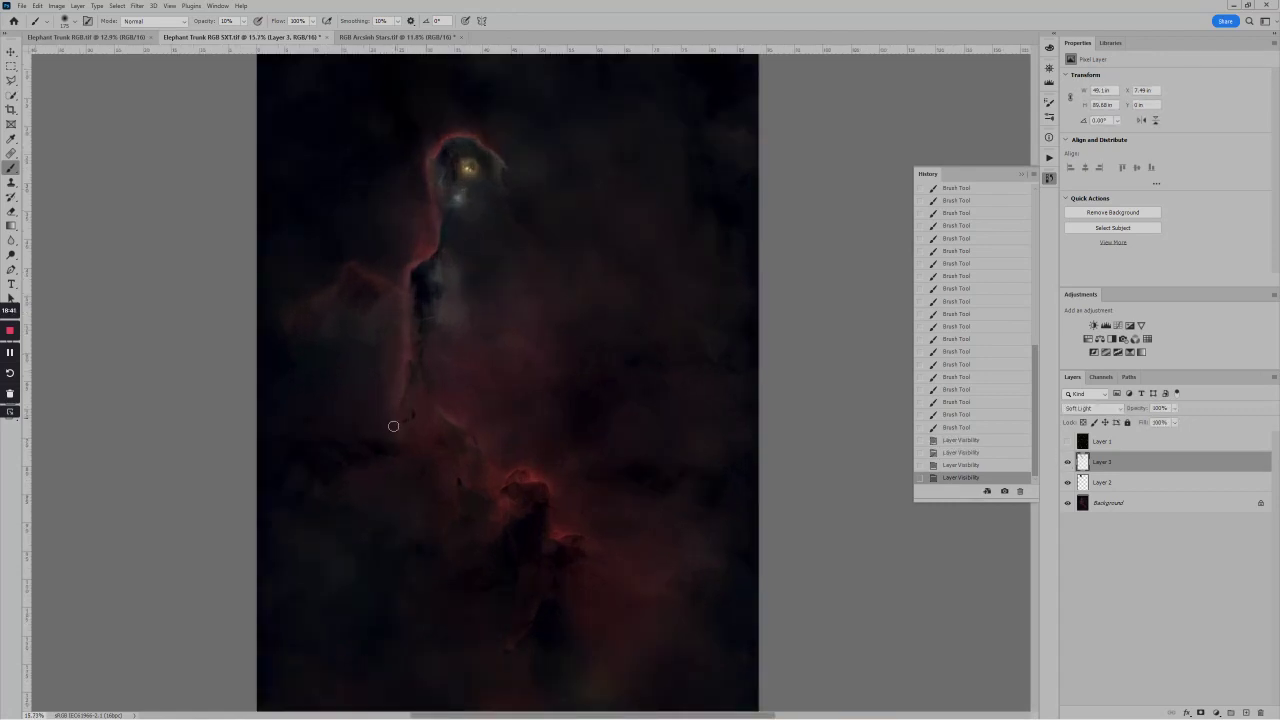
Darken the trunk's left ridge edge further with upward black strokes
drag(393, 426, 413, 302)
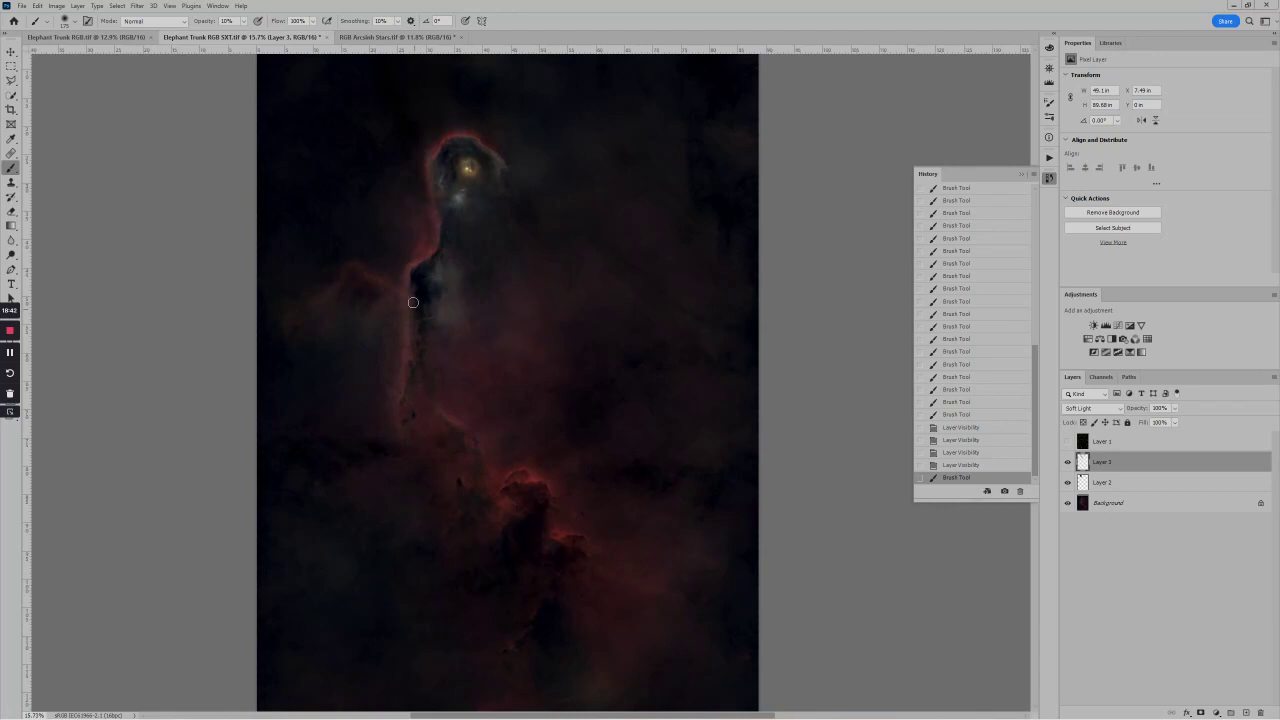
click(402, 370)
drag(399, 373, 407, 279)
drag(396, 401, 390, 411)
Erase part of Layer 3's painting with an enlarged Eraser and show the Layer 1 stars
key(e)
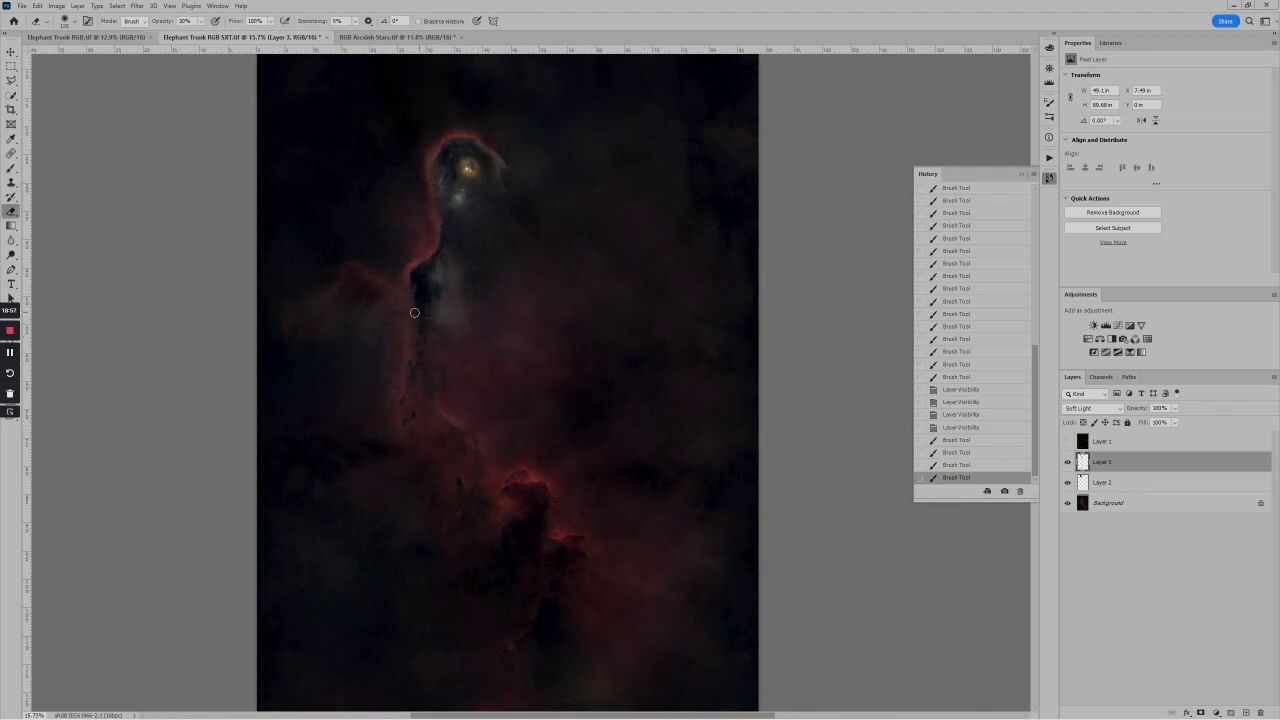
key(bracketright)
key(bracketright)
key(bracketright)
key(bracketright)
key(bracketright)
key(bracketright)
key(bracketright)
key(bracketright)
click(408, 285)
scroll(591, 320, down, 2)
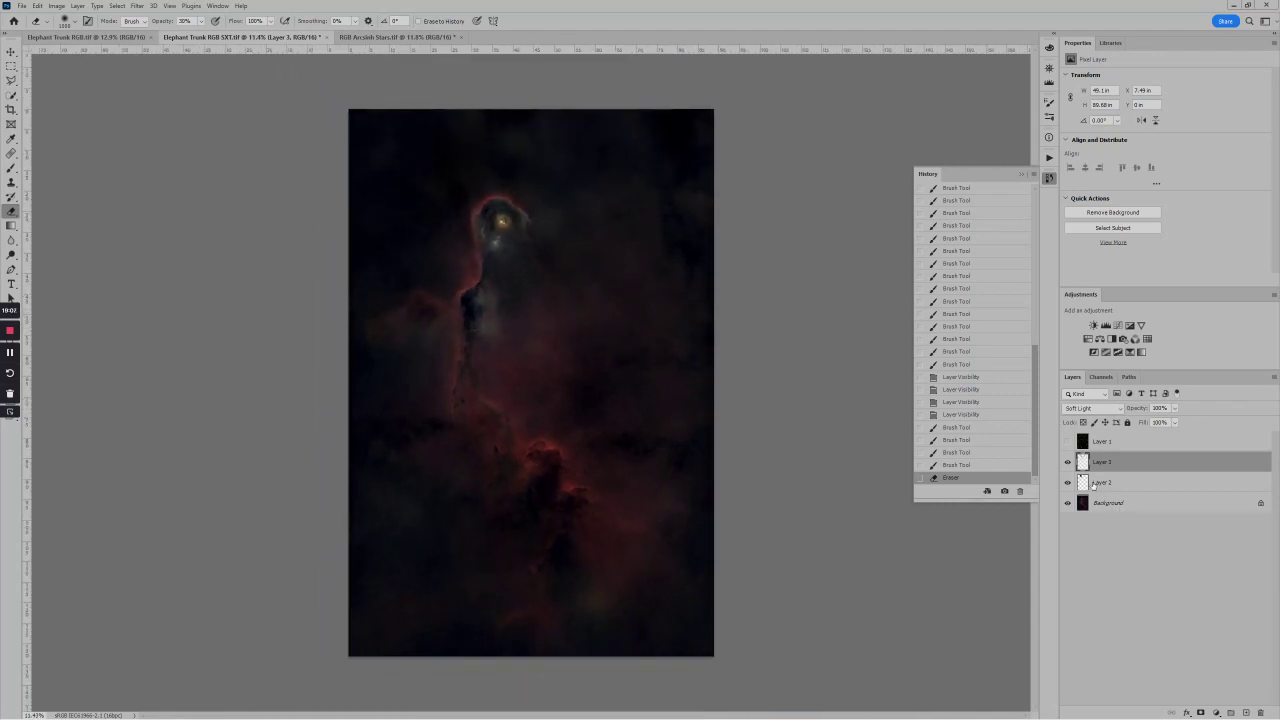
click(1068, 442)
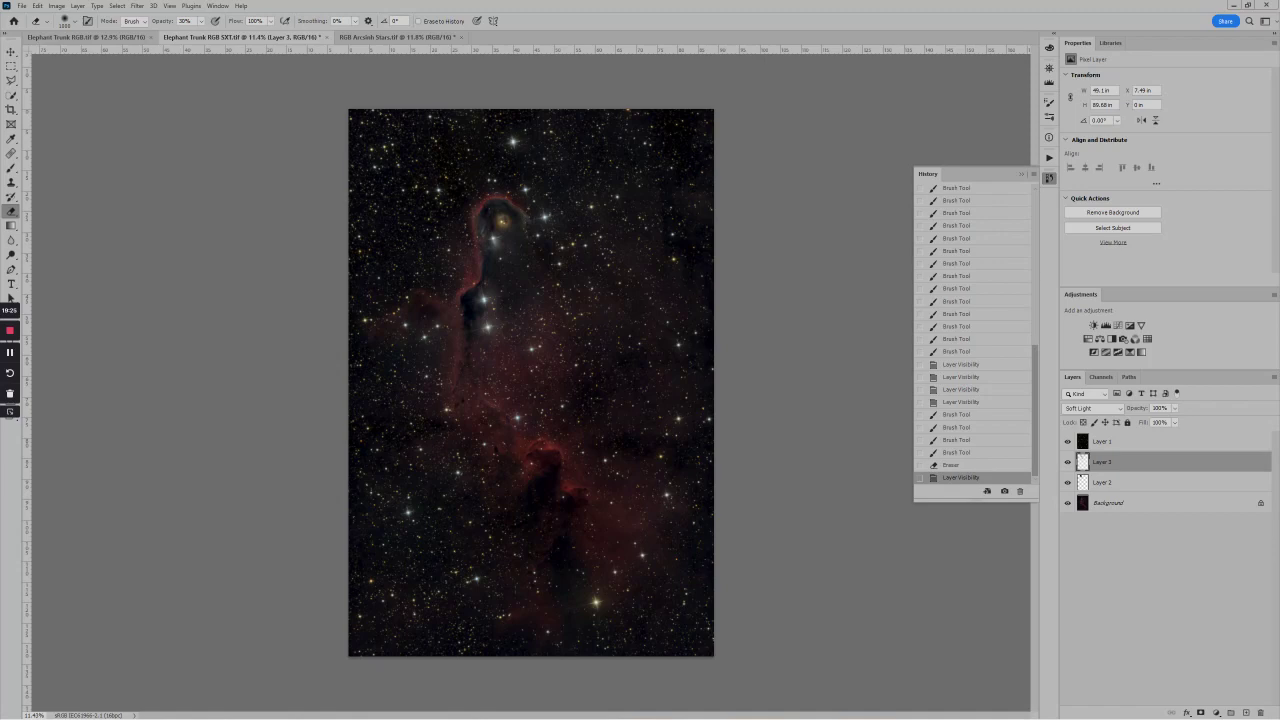
In PixInsight, minimise Image04 and the star-only image to icons
key(alt+Tab)
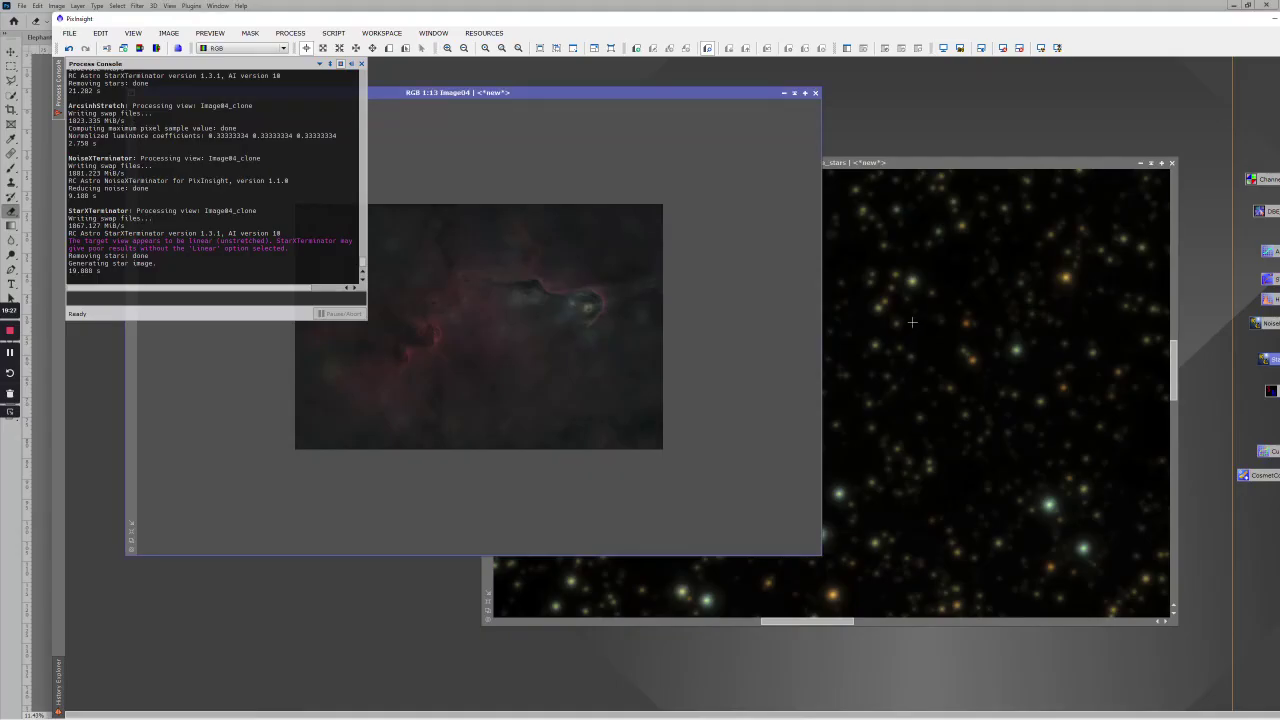
drag(709, 97, 914, 166)
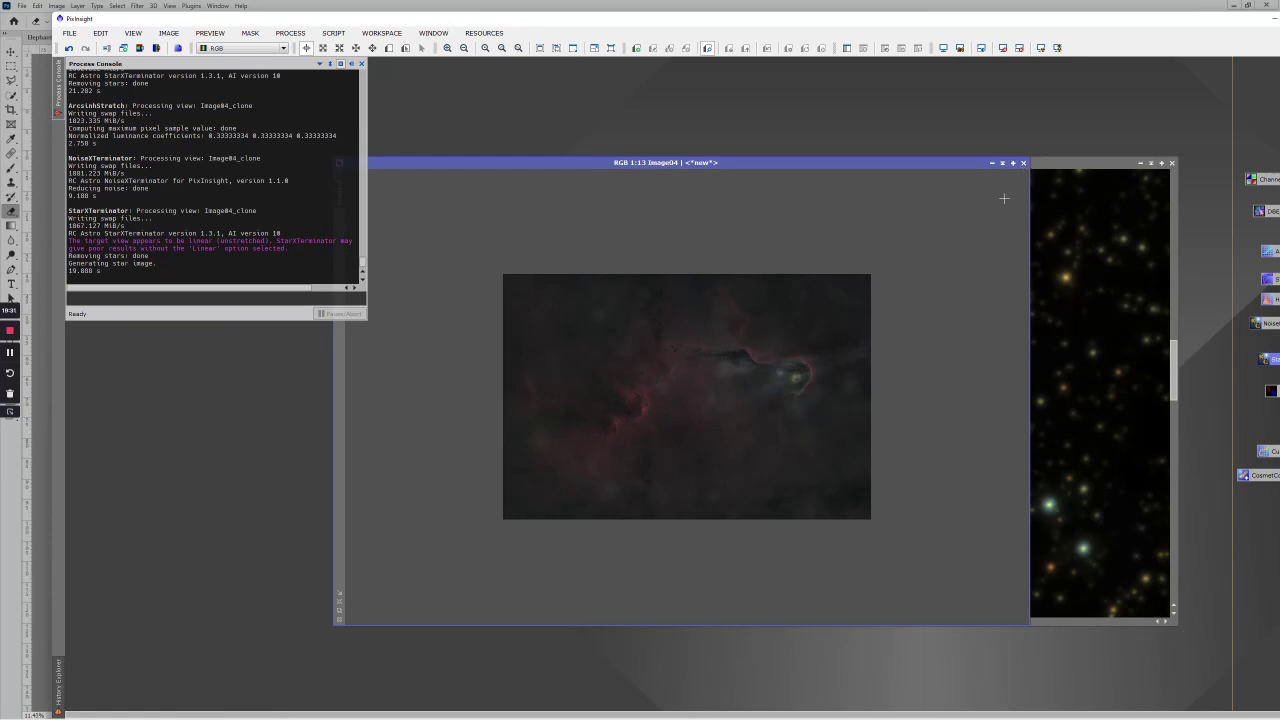
click(992, 164)
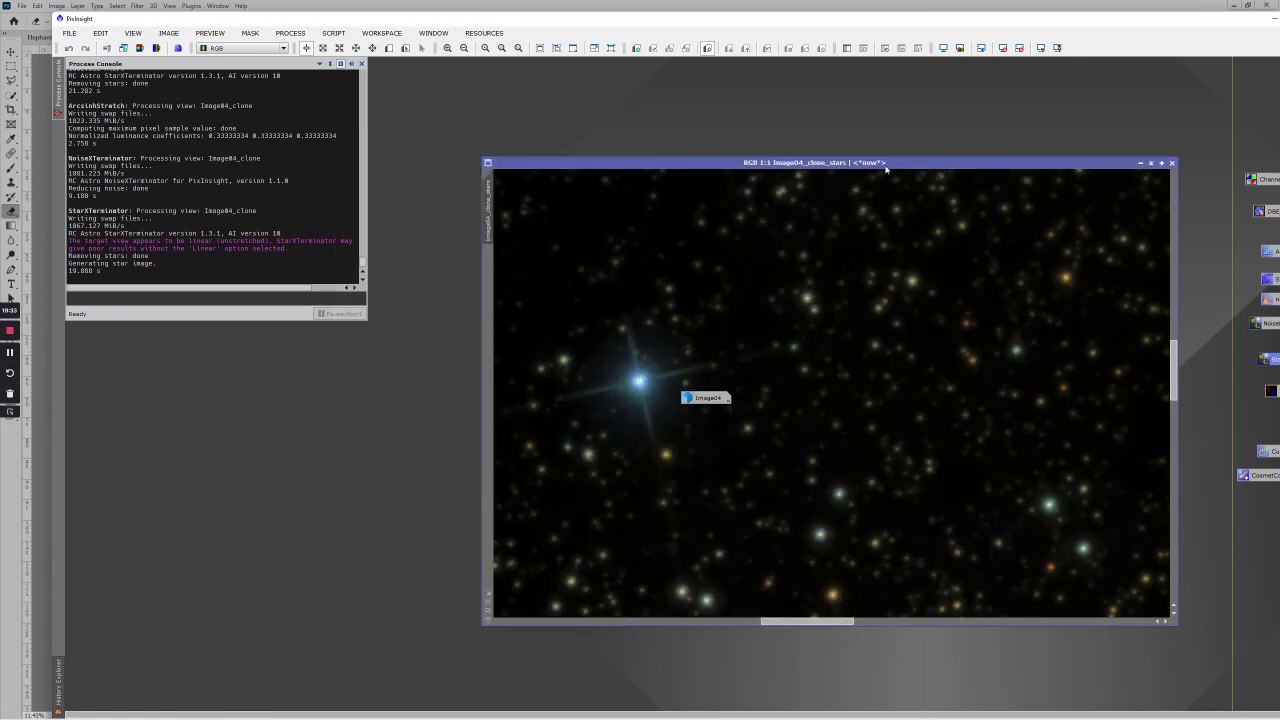
click(1141, 164)
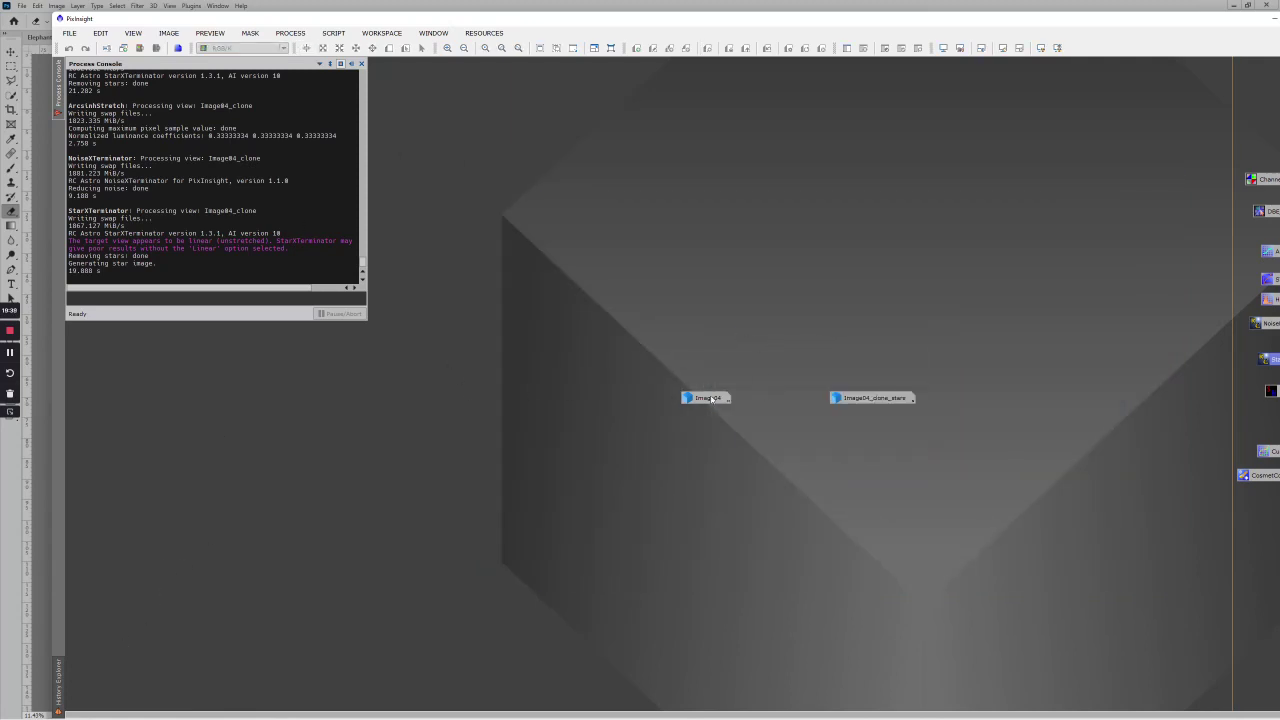
click(319, 64)
click(655, 411)
Reopen Image04 from its icon and undo the star removal to restore its stars
click(712, 399)
double_click(710, 399)
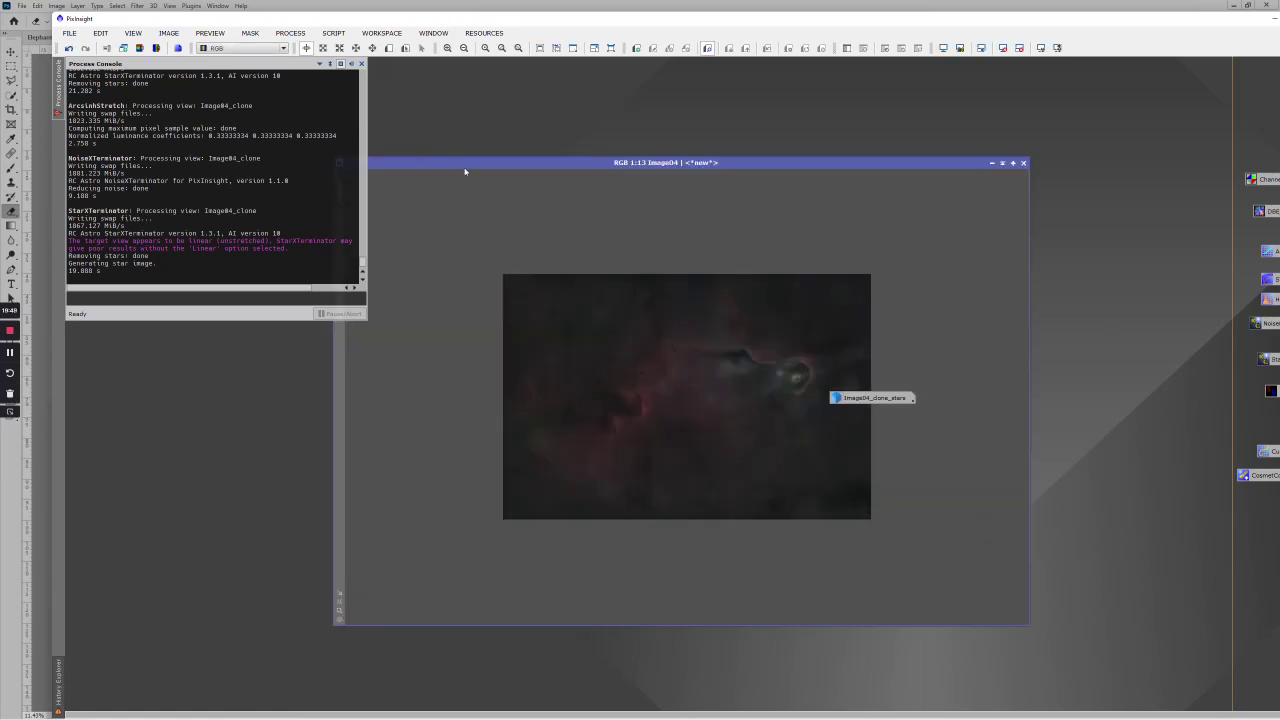
drag(463, 167, 523, 134)
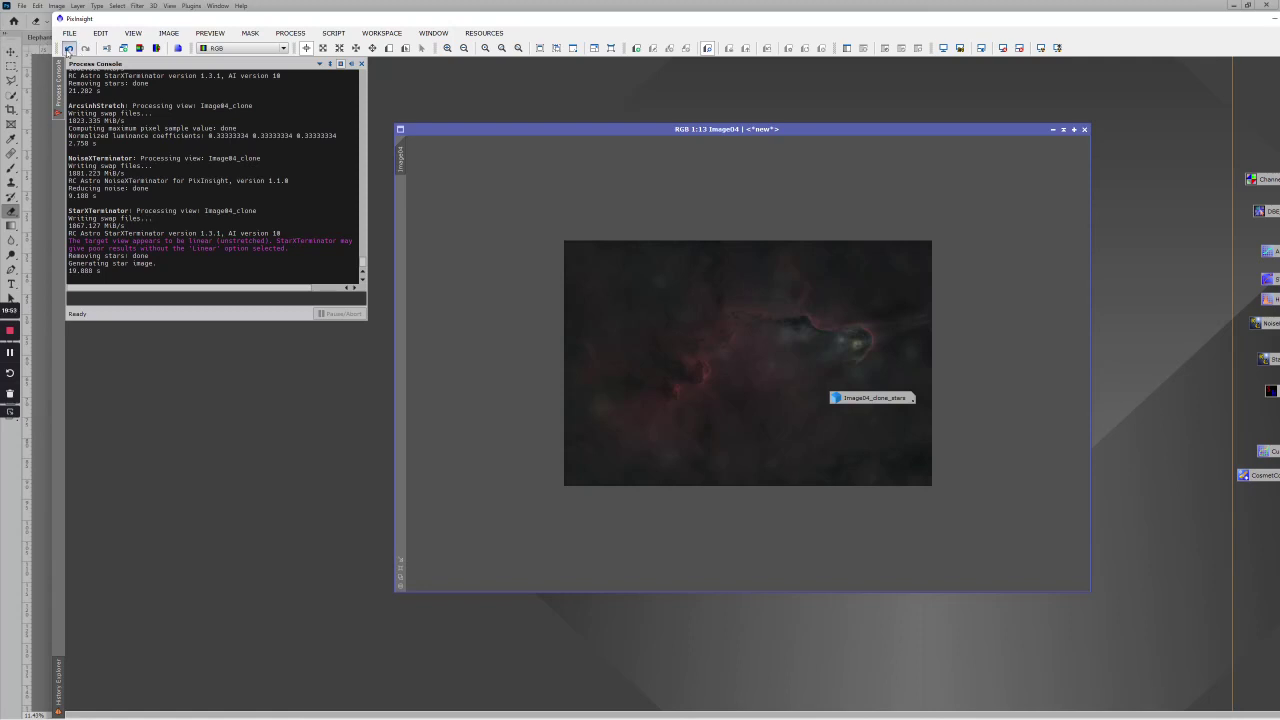
click(68, 49)
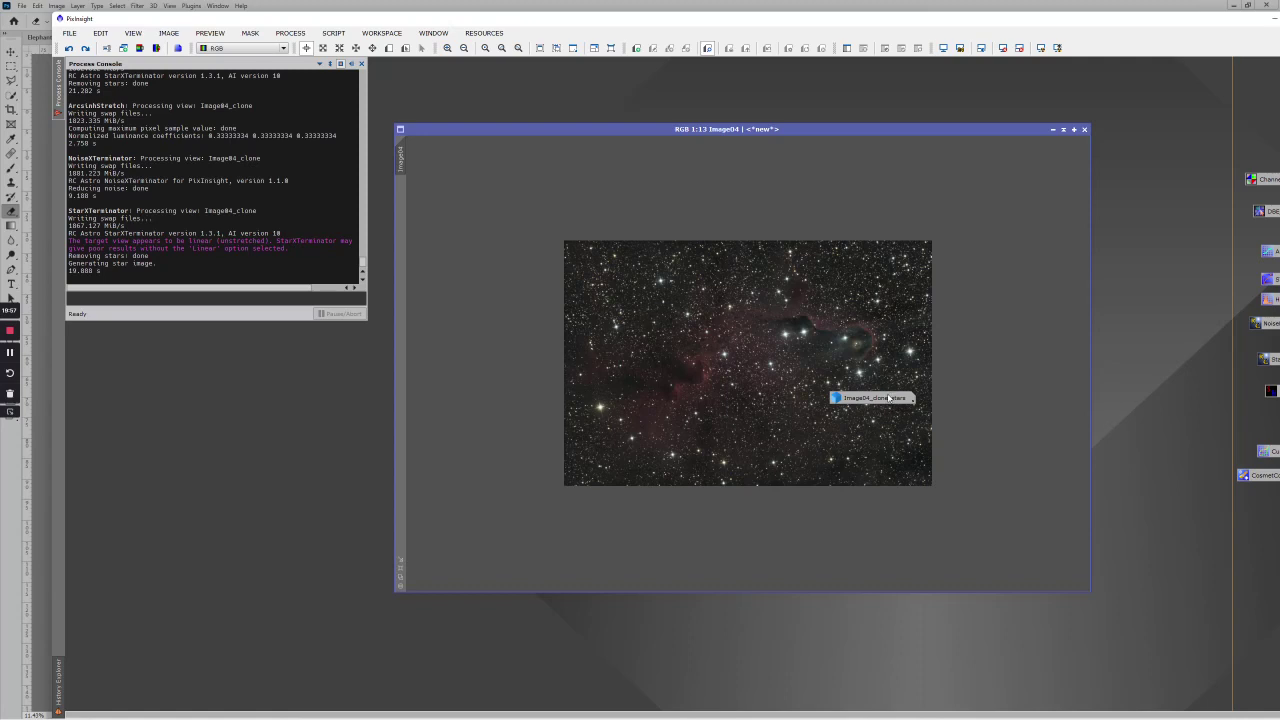
drag(888, 398, 888, 398)
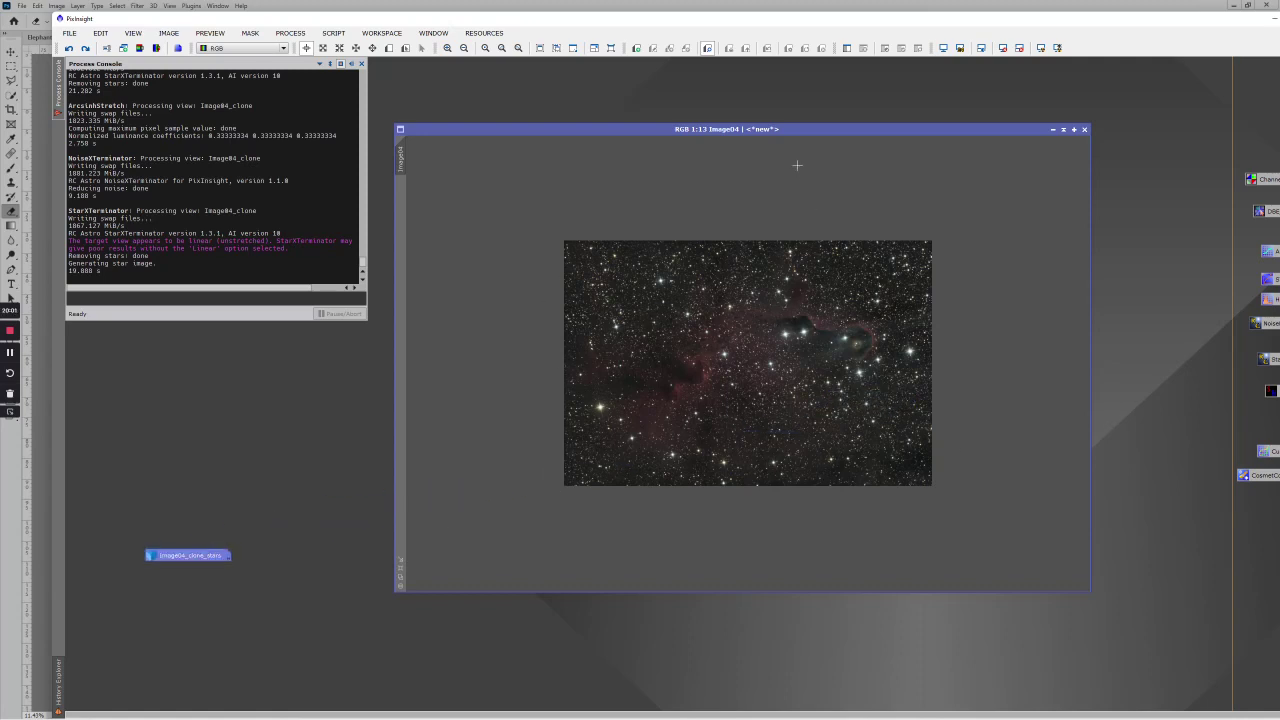
drag(787, 130, 775, 122)
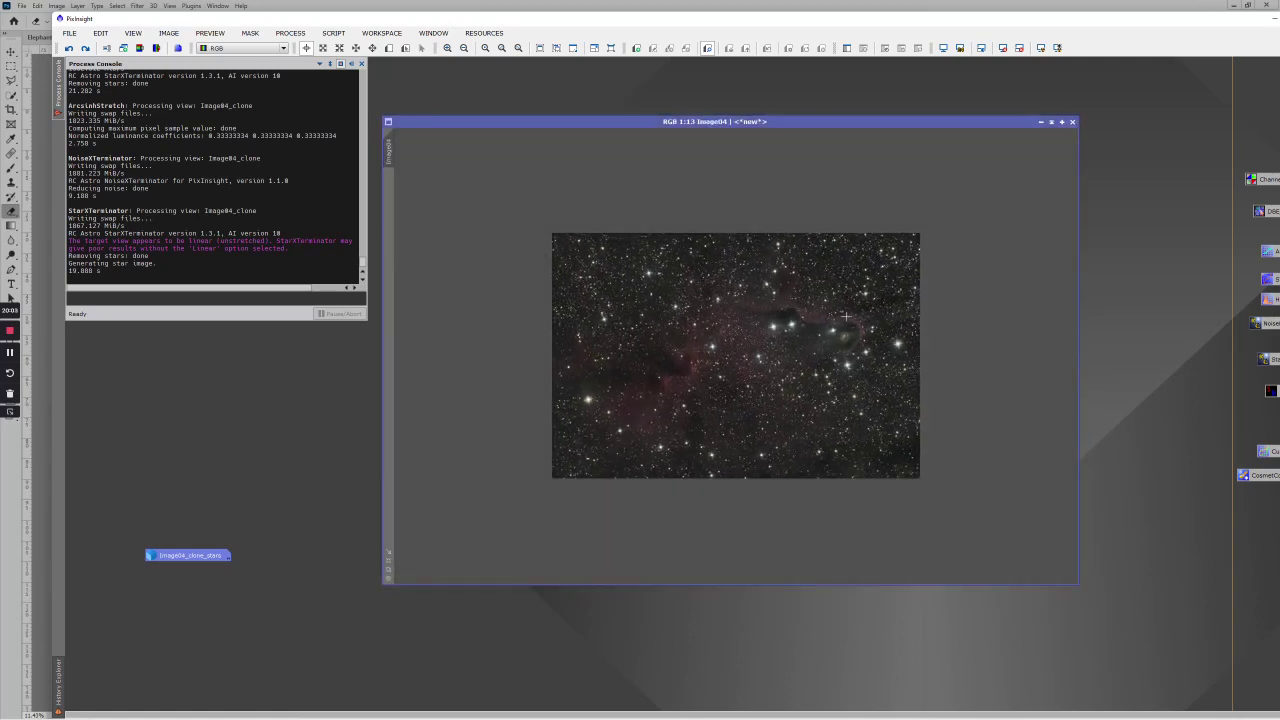
right_click(756, 326)
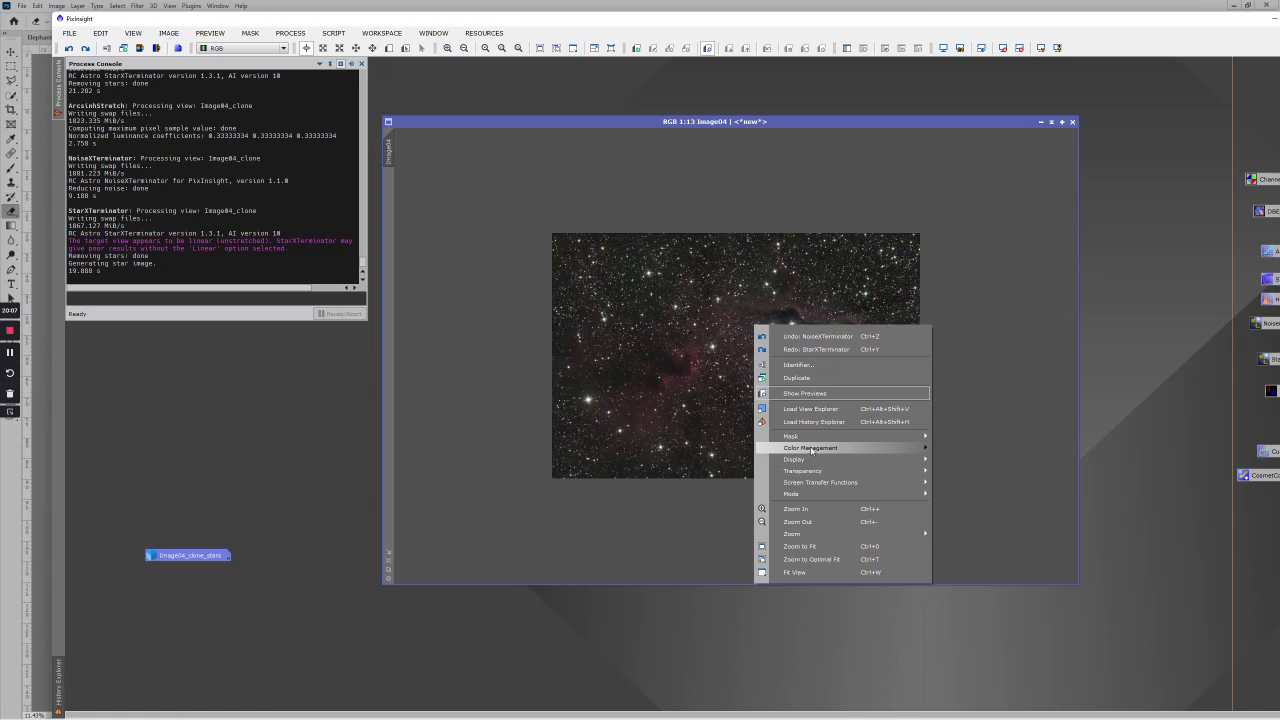
mouse_move(811, 452)
click(812, 378)
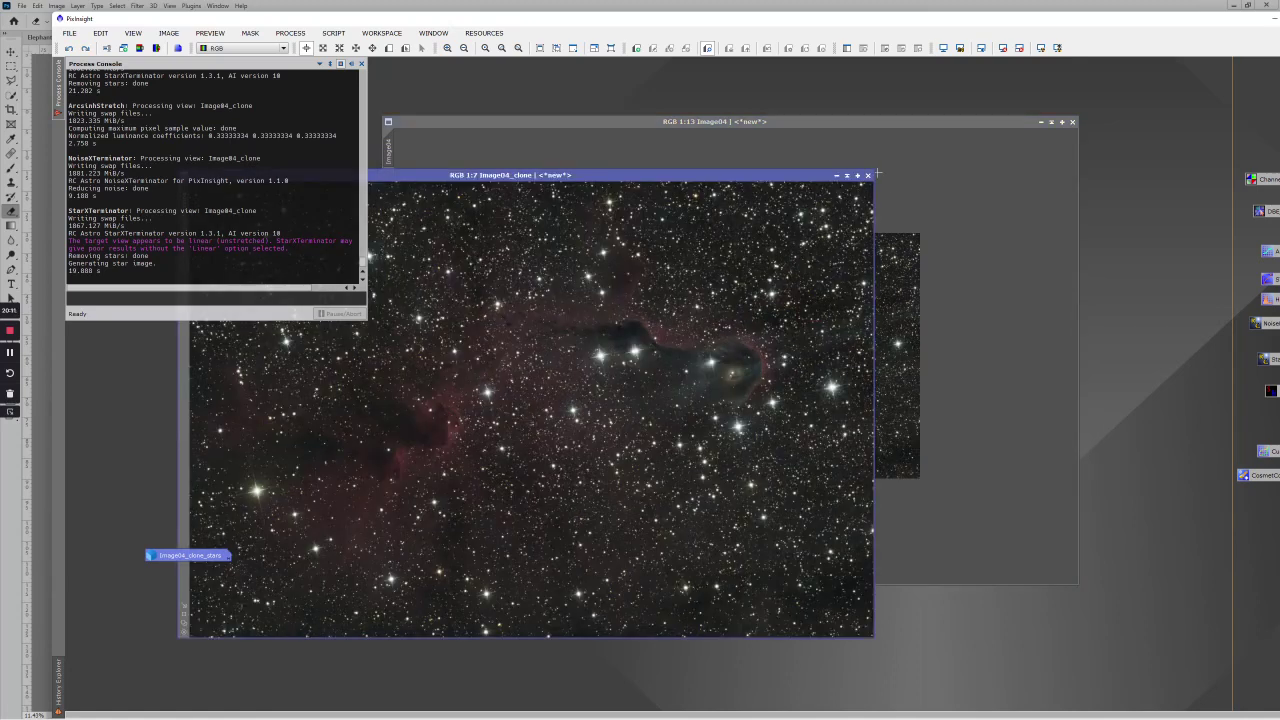
click(868, 135)
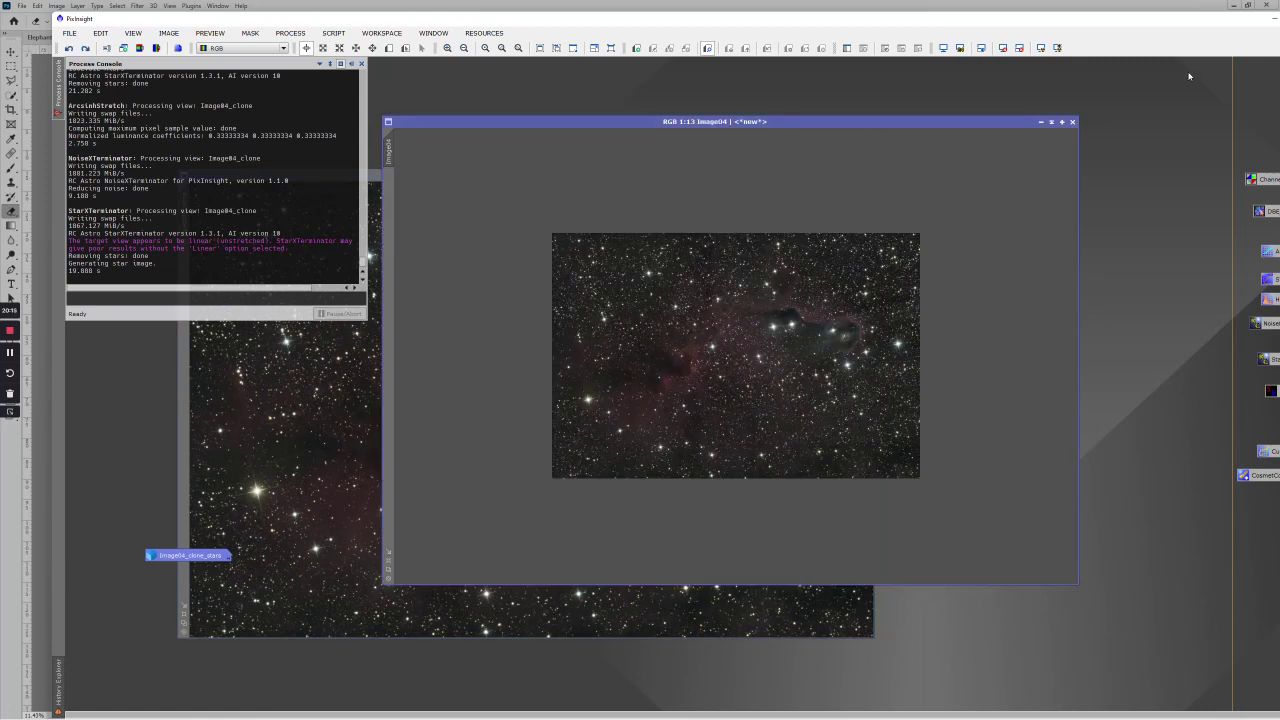
double_click(1147, 22)
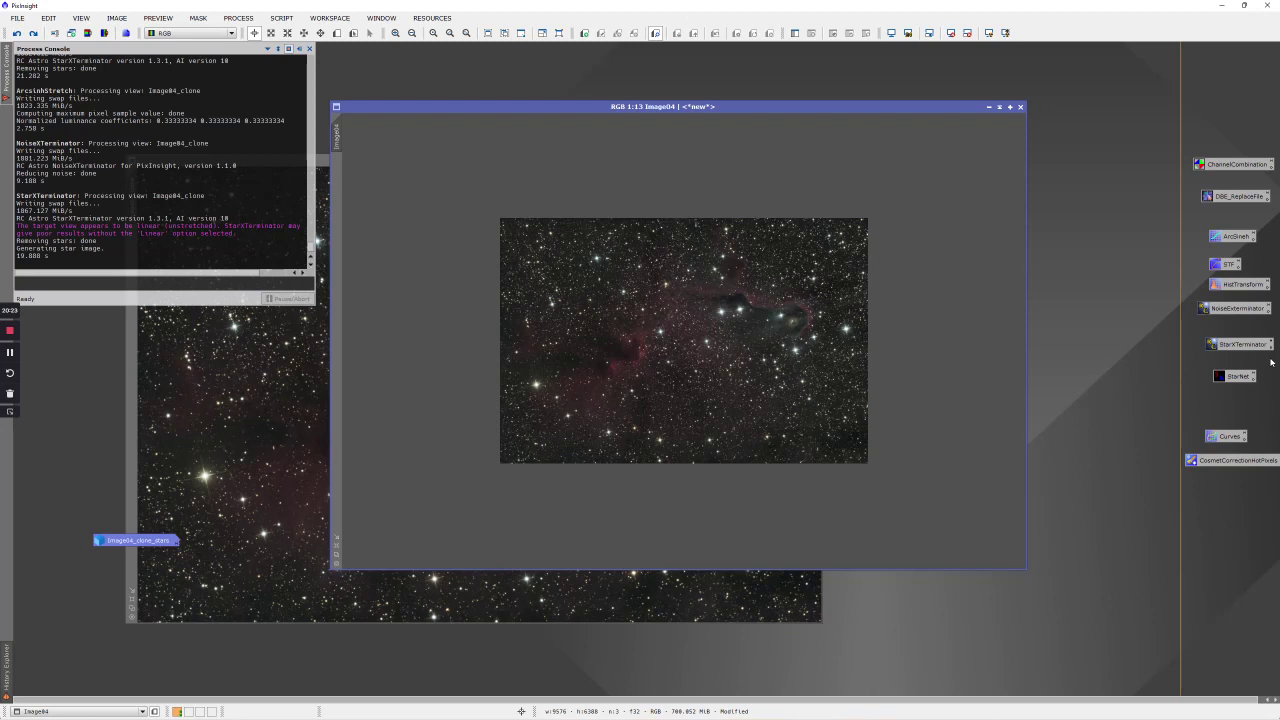
click(1236, 345)
Drag the StarXTerminator instance onto Image04 to strip its stars
drag(1236, 345, 733, 297)
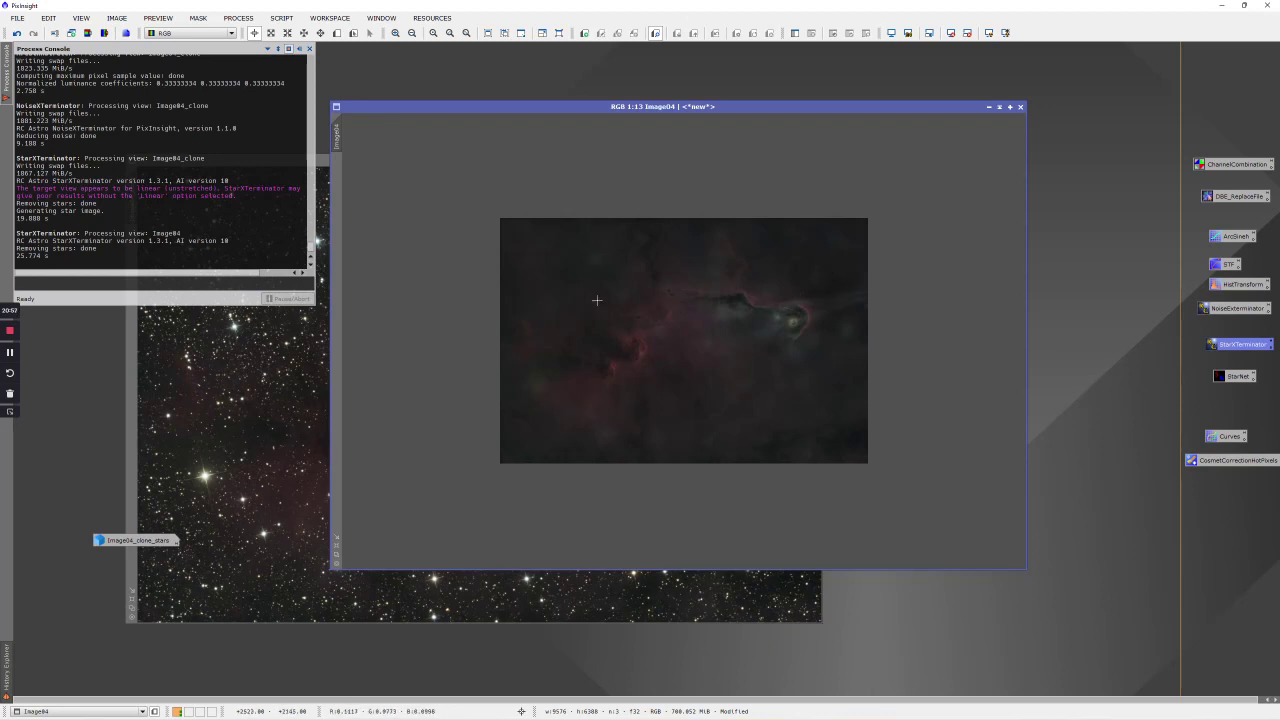
Bring the starry Image04_clone to the front and move its window up and right
click(258, 421)
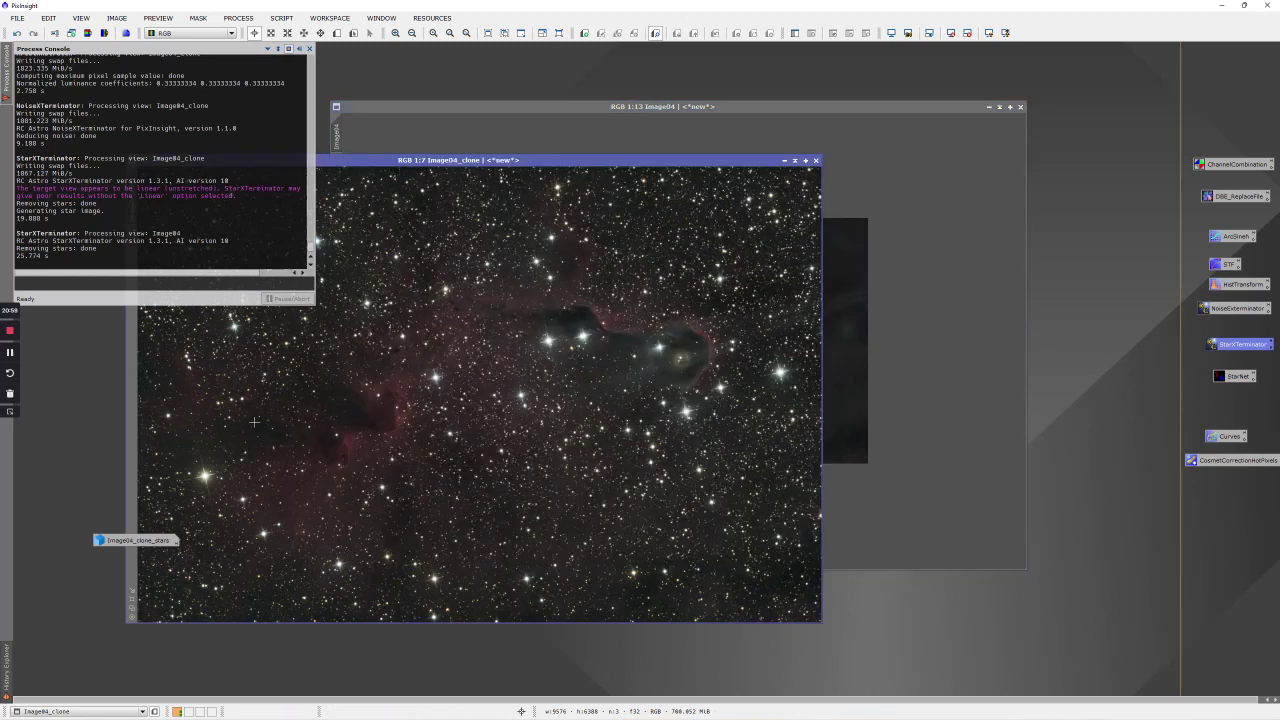
drag(559, 162, 708, 143)
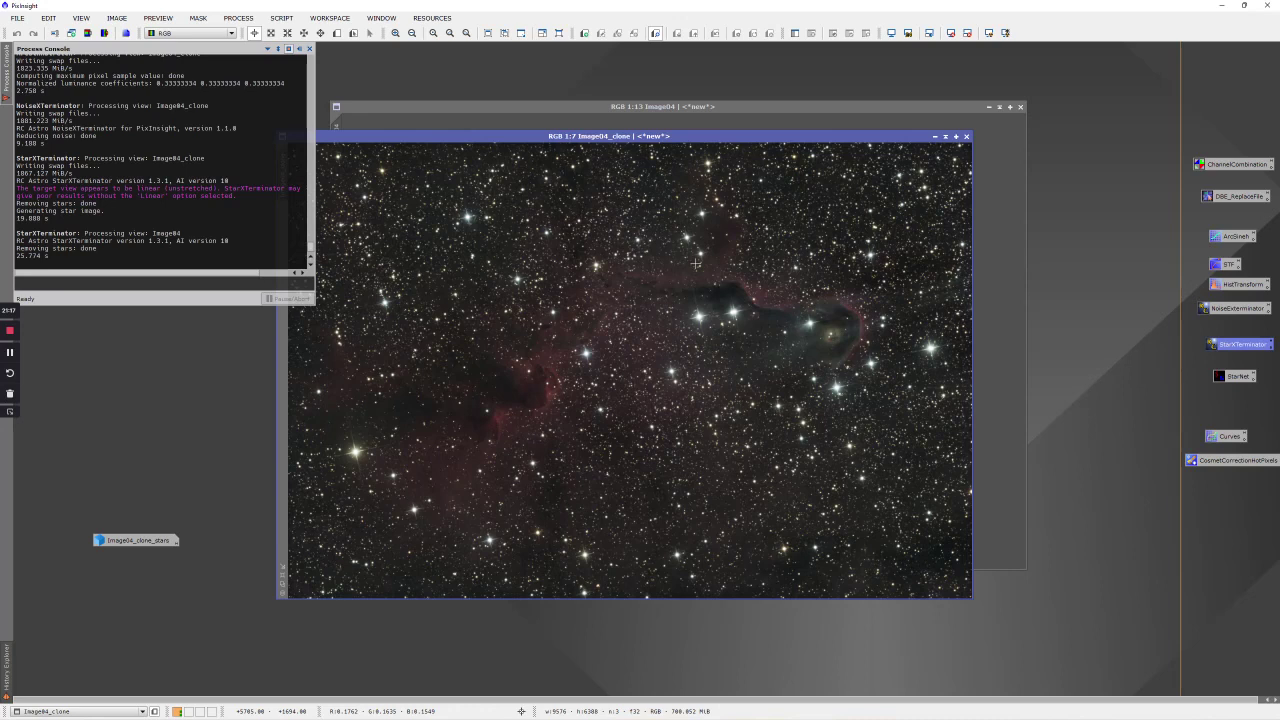
Darken Image04_clone's RGB/K midtones to 0.61068702 with HistogramTransformation so mainly stars remain
double_click(1240, 286)
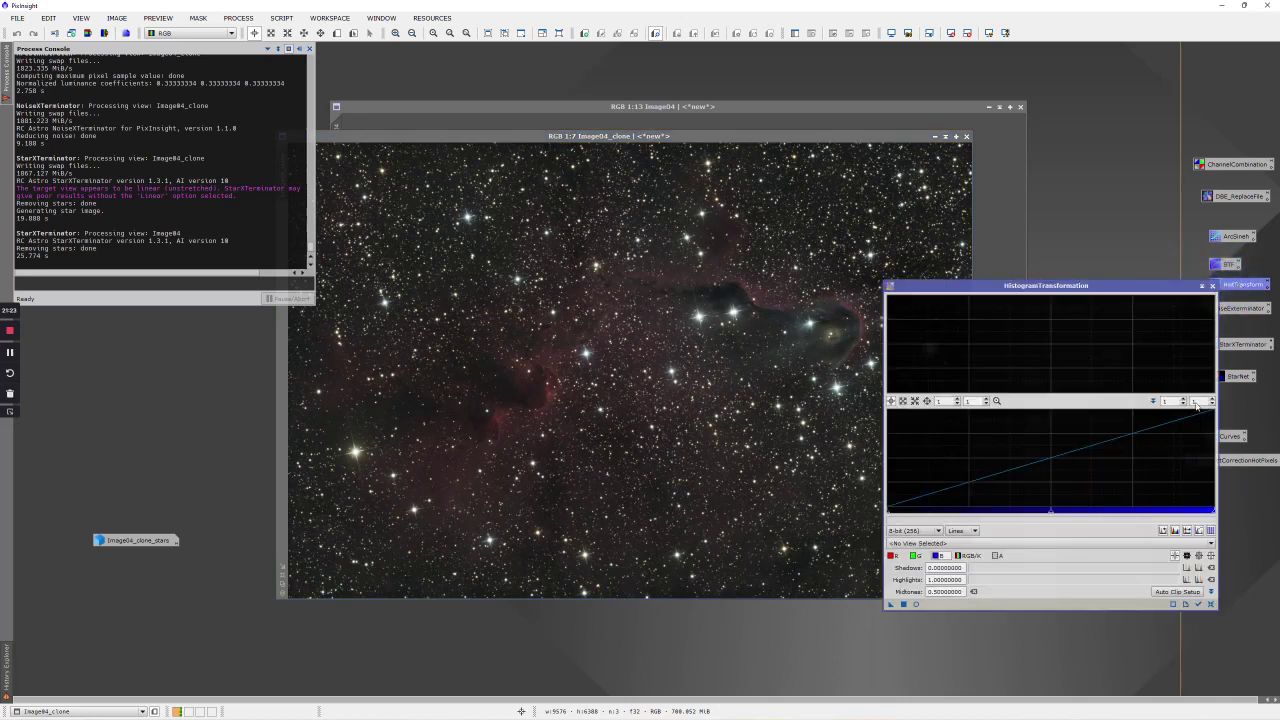
click(968, 555)
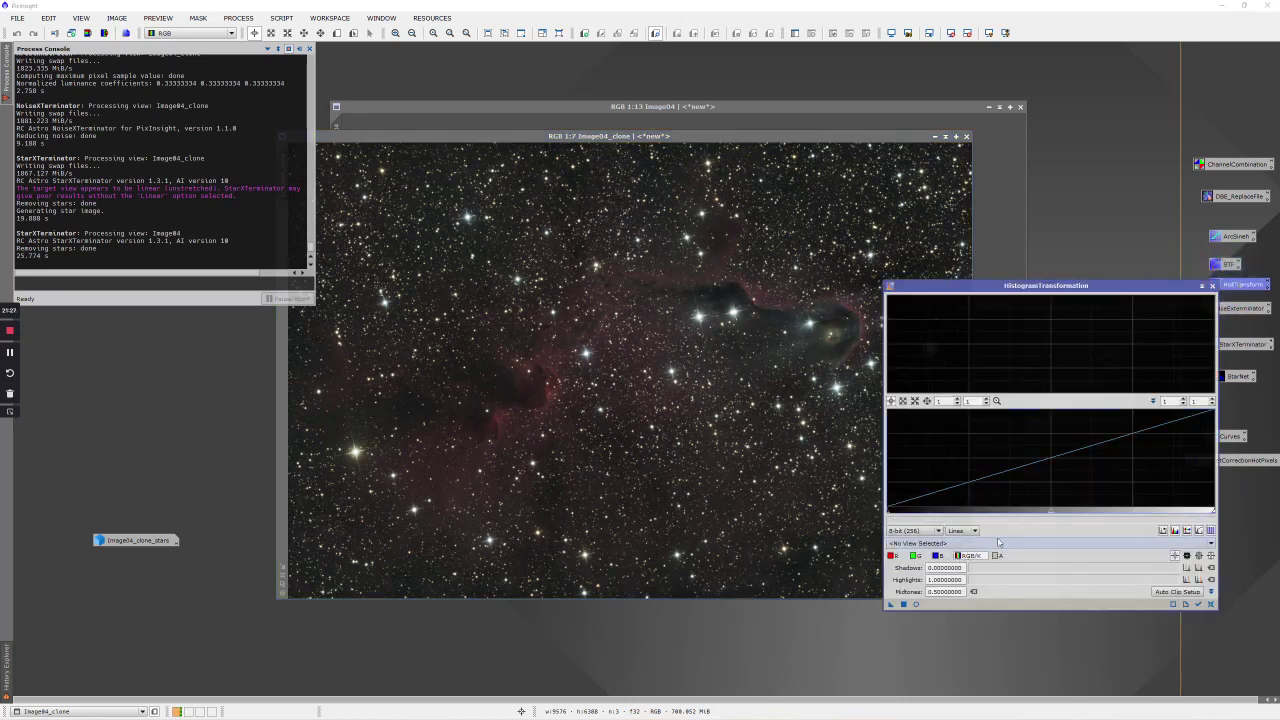
drag(1052, 514, 1116, 511)
click(916, 604)
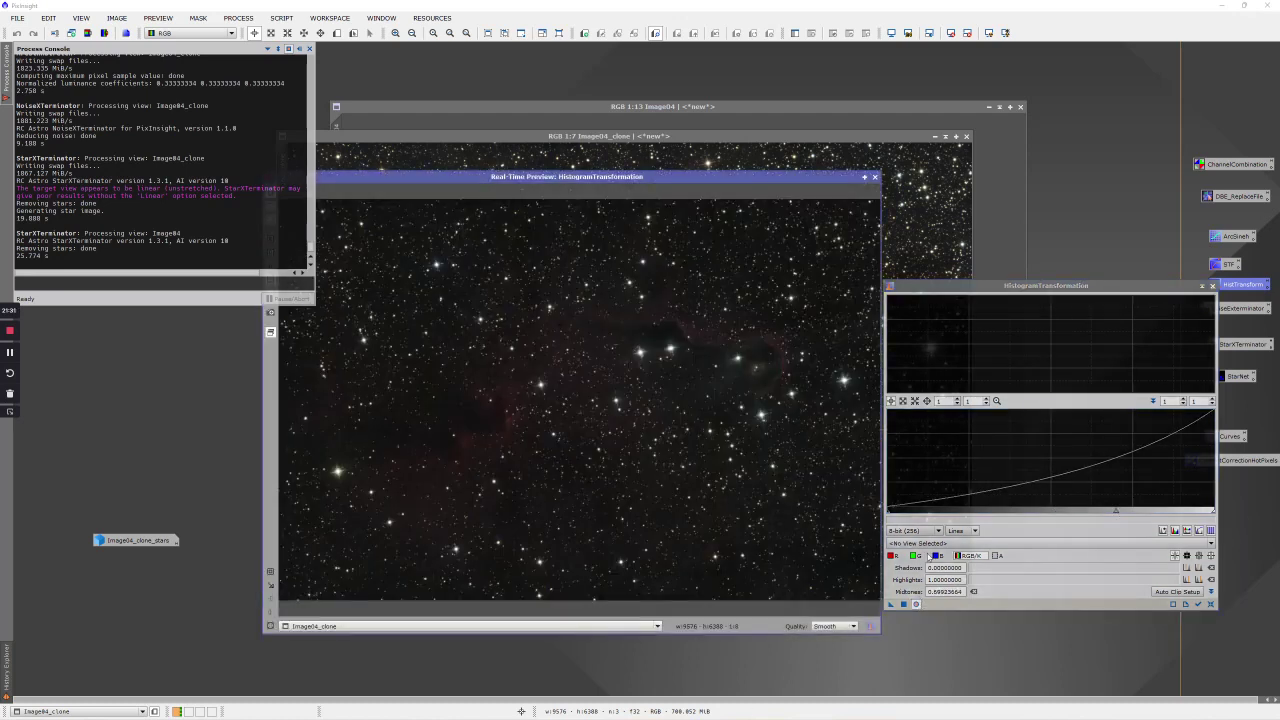
drag(1116, 511, 1151, 509)
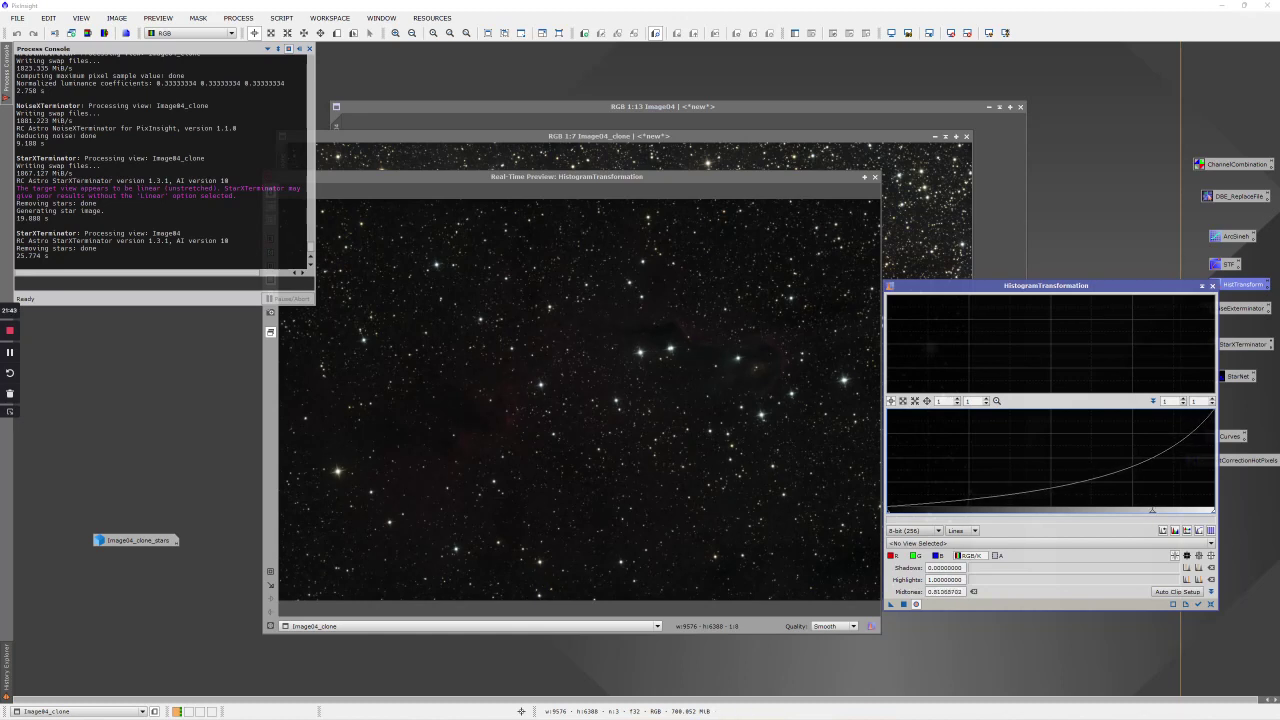
click(904, 605)
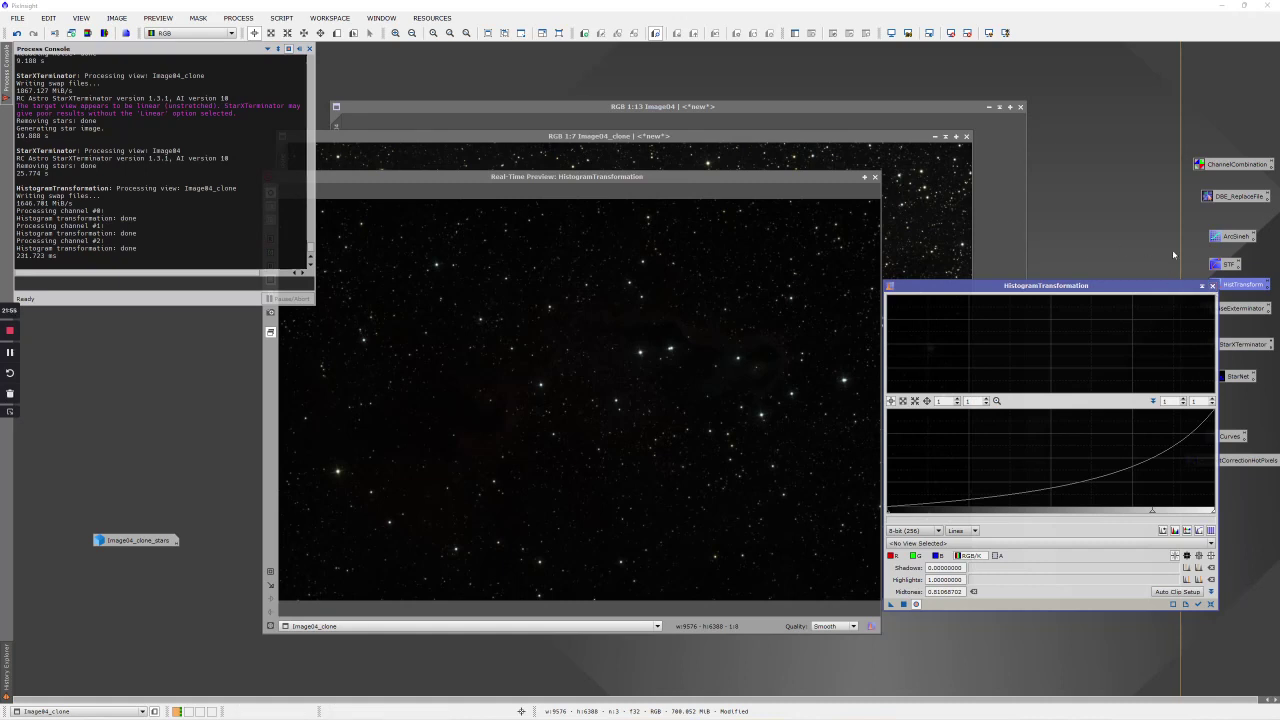
click(1212, 285)
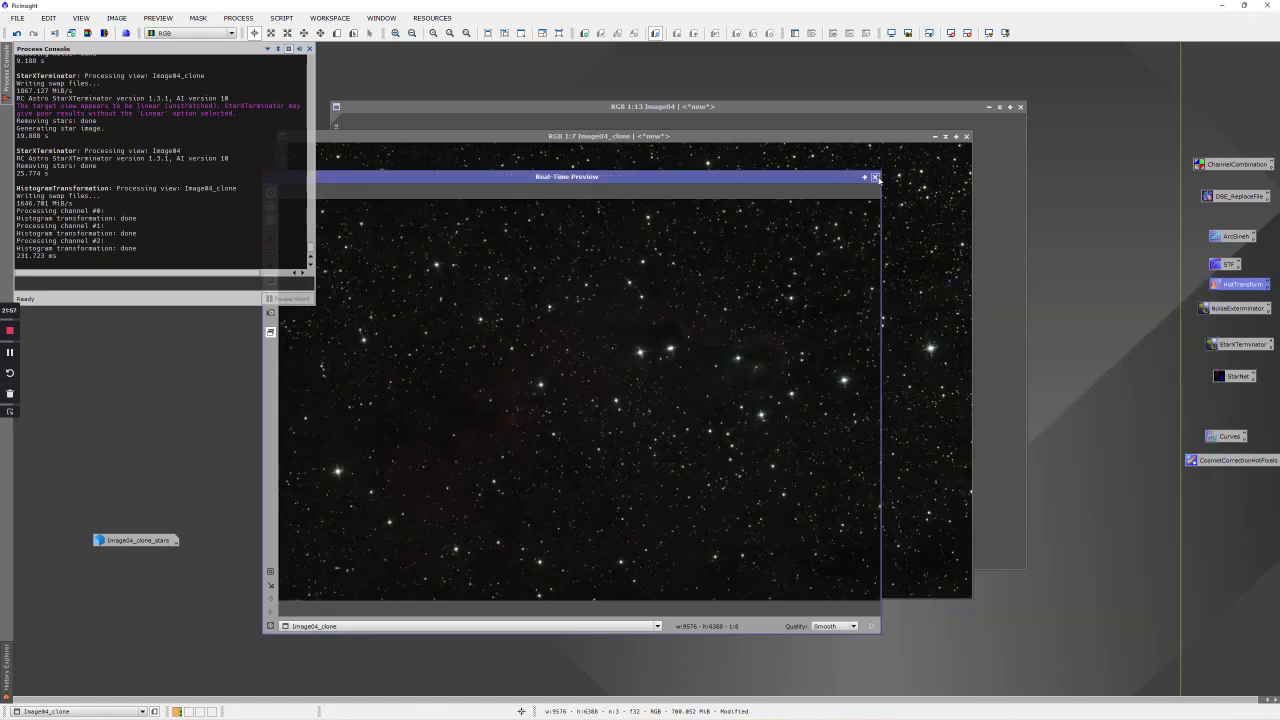
click(875, 177)
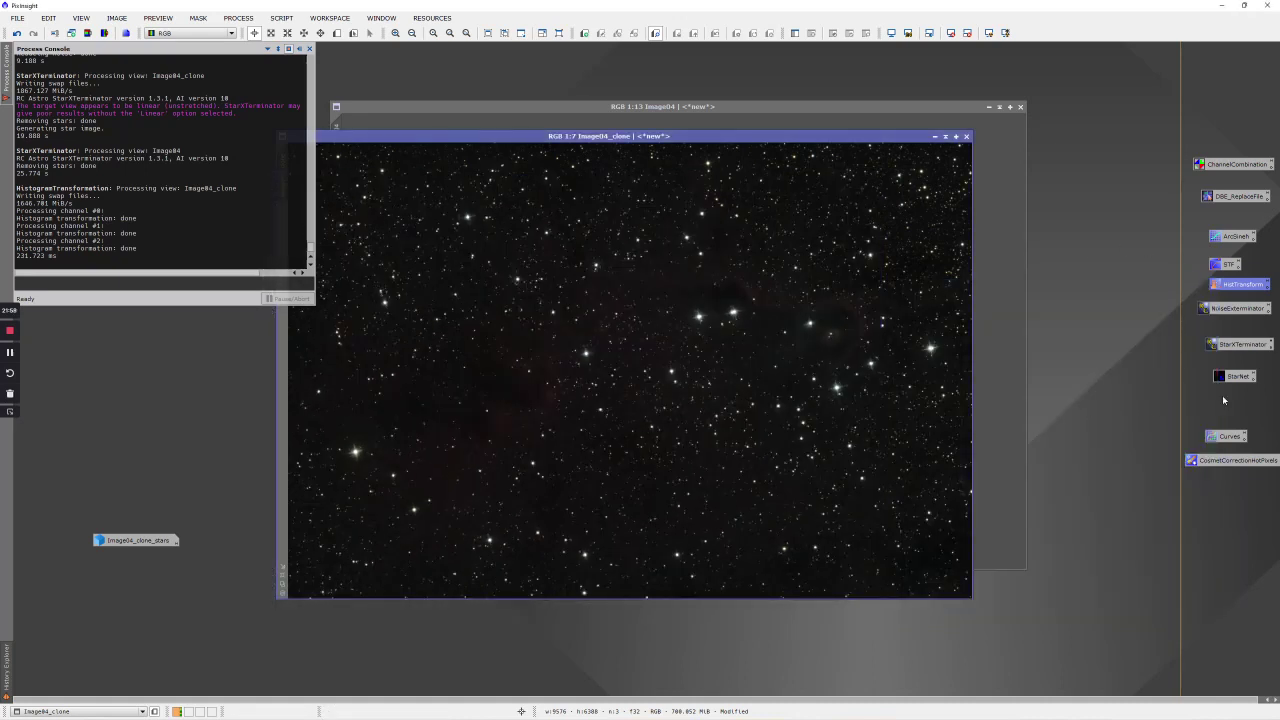
Run StarXTerminator with Generate Star Image on Image04_clone to create Image04_clone_stars1
double_click(1240, 344)
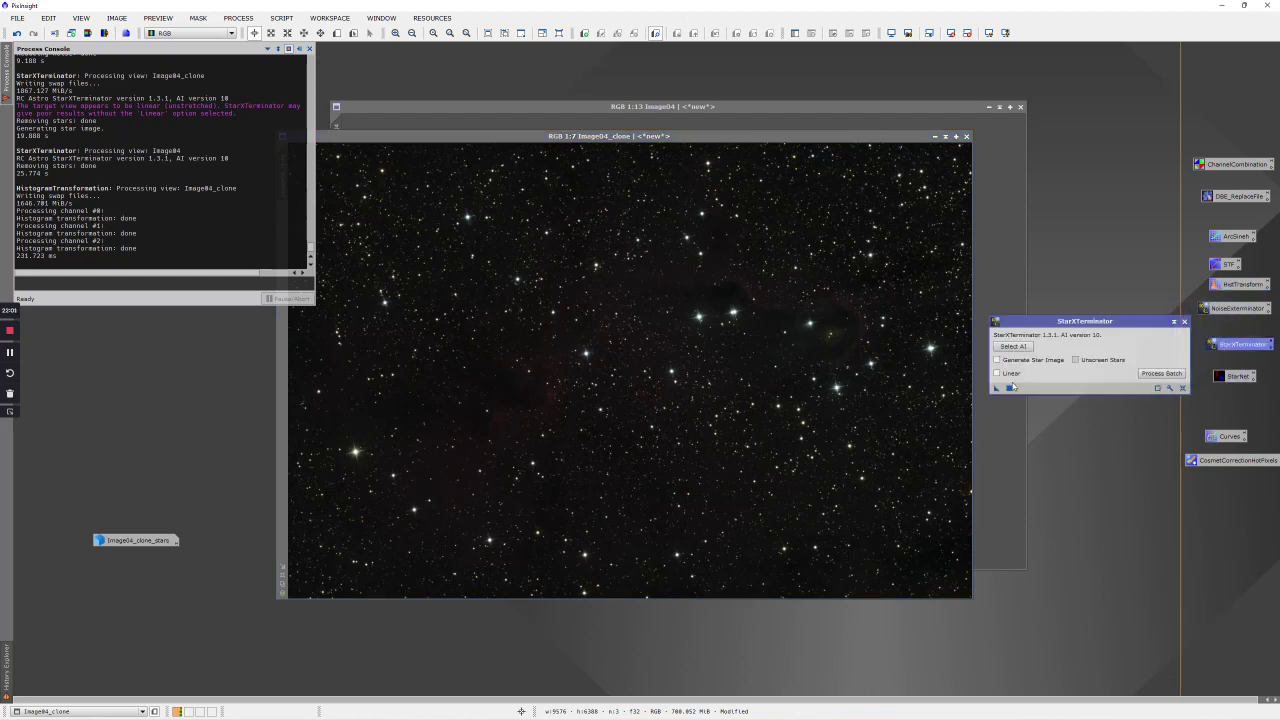
click(997, 359)
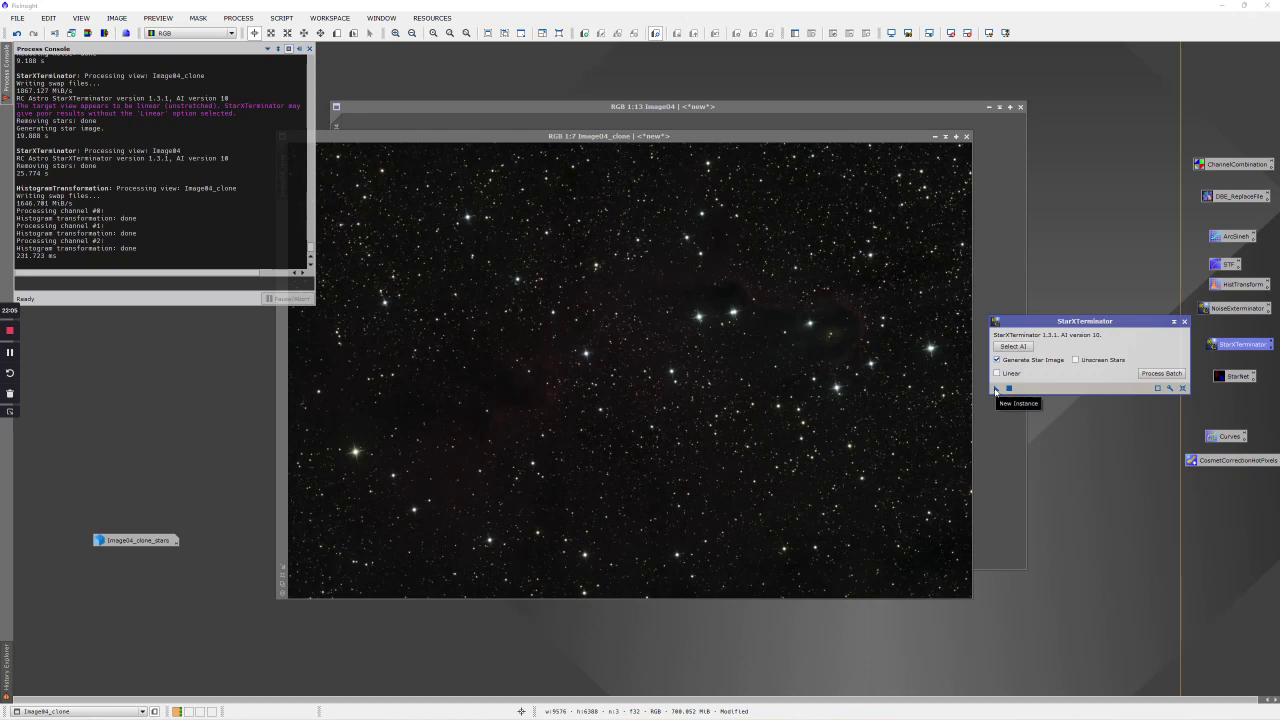
drag(995, 390, 821, 387)
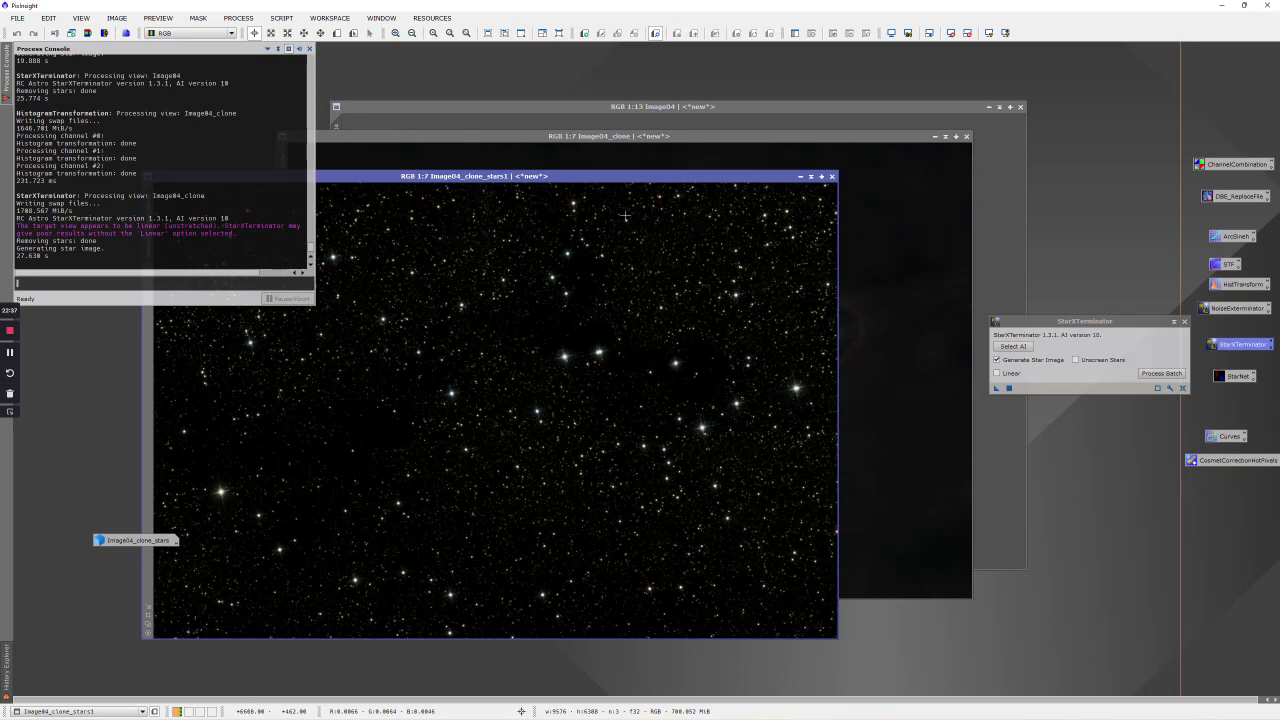
drag(614, 180, 690, 171)
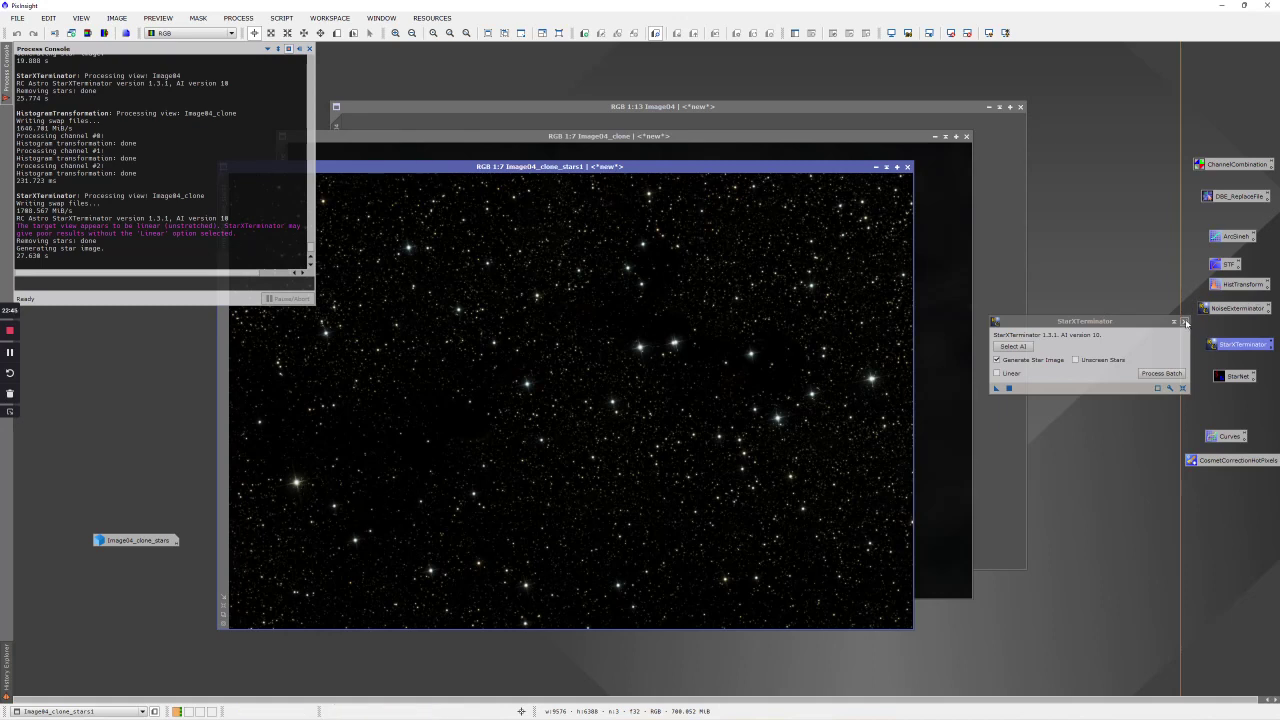
click(1224, 437)
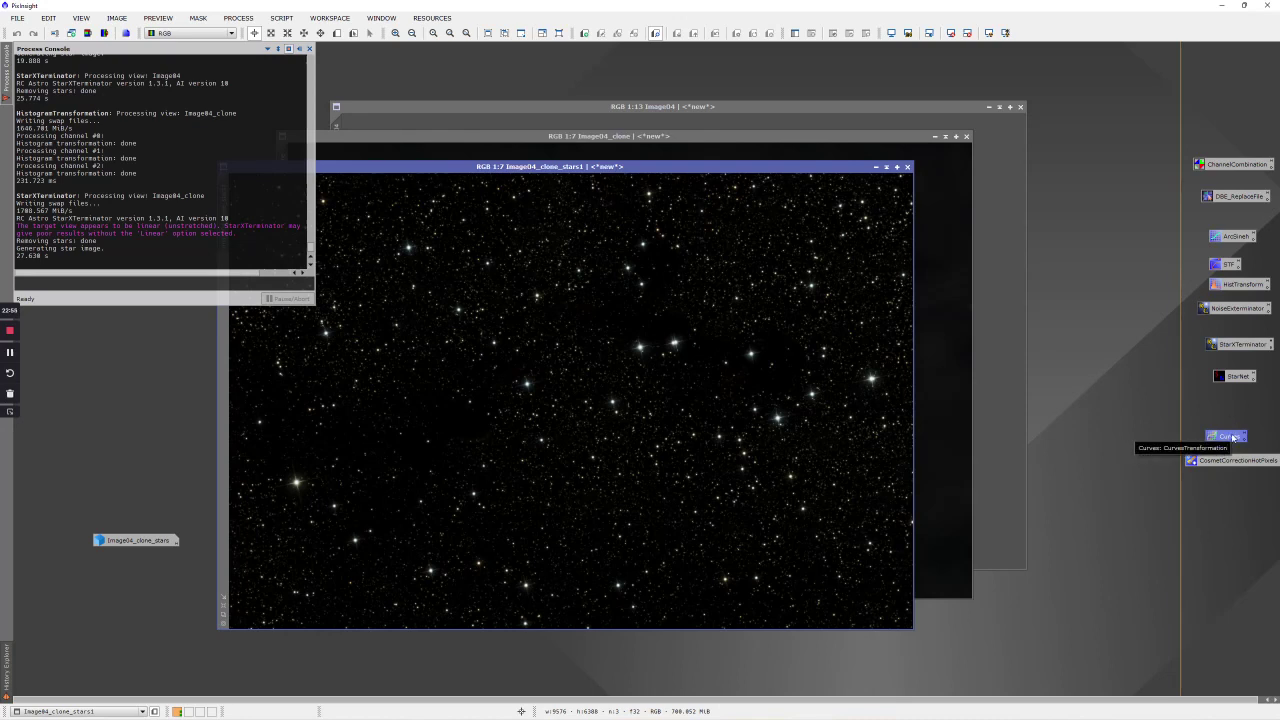
Bow the combined RGB/K curve upward in CurvesTransformation to brighten the stars
double_click(1233, 437)
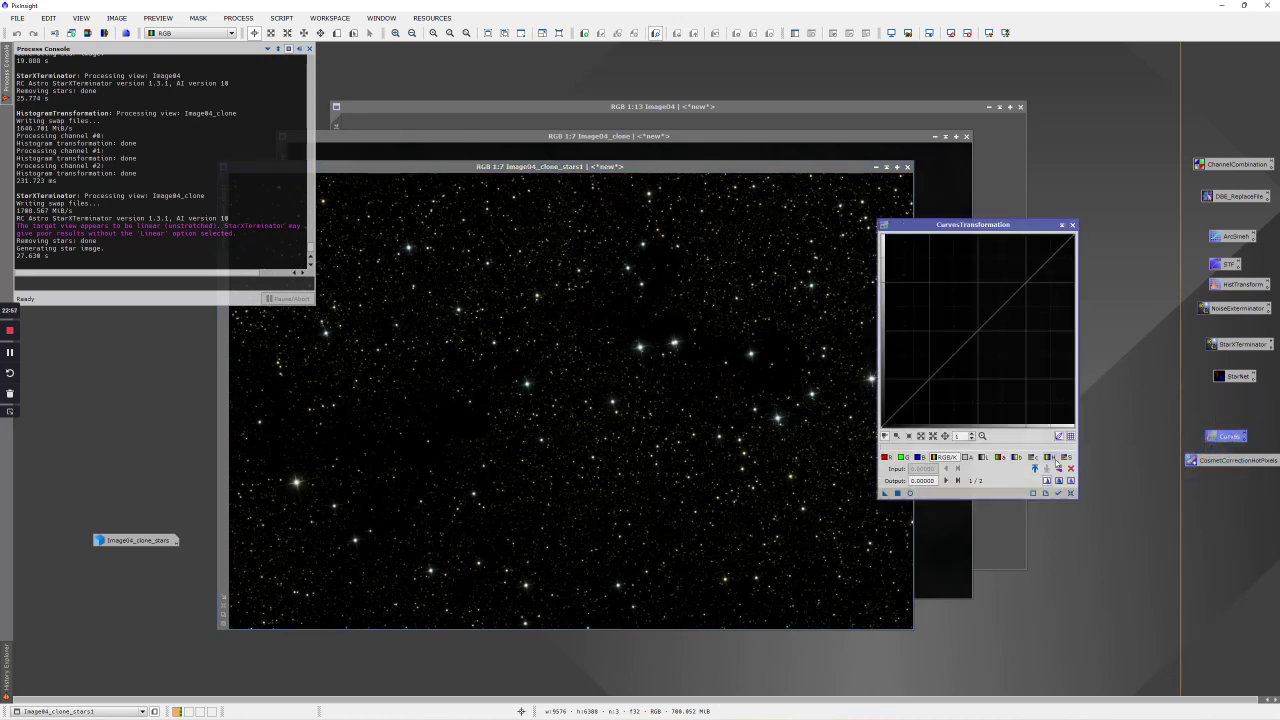
click(1066, 457)
mouse_move(953, 353)
mouse_down()
mouse_move(951, 312)
mouse_move(922, 295)
mouse_move(936, 349)
mouse_up()
click(911, 494)
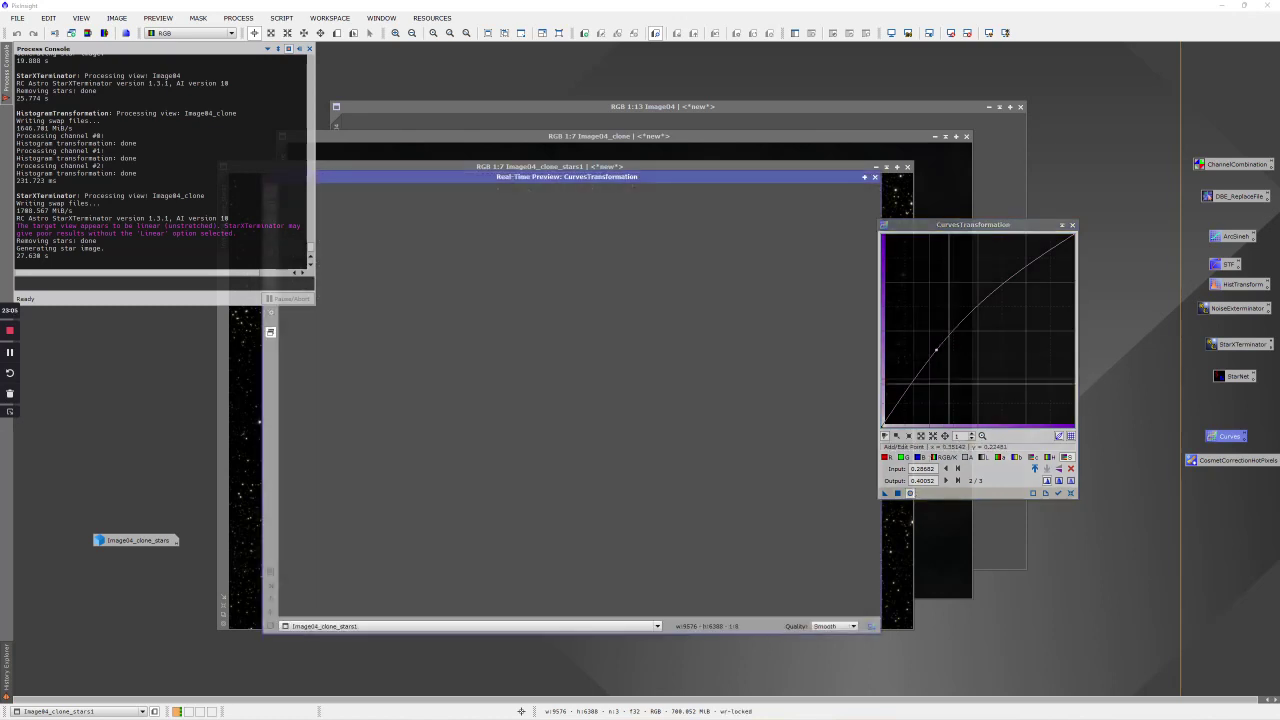
click(941, 338)
drag(941, 337, 1074, 234)
mouse_move(936, 350)
mouse_down()
mouse_move(934, 314)
mouse_move(941, 327)
mouse_up()
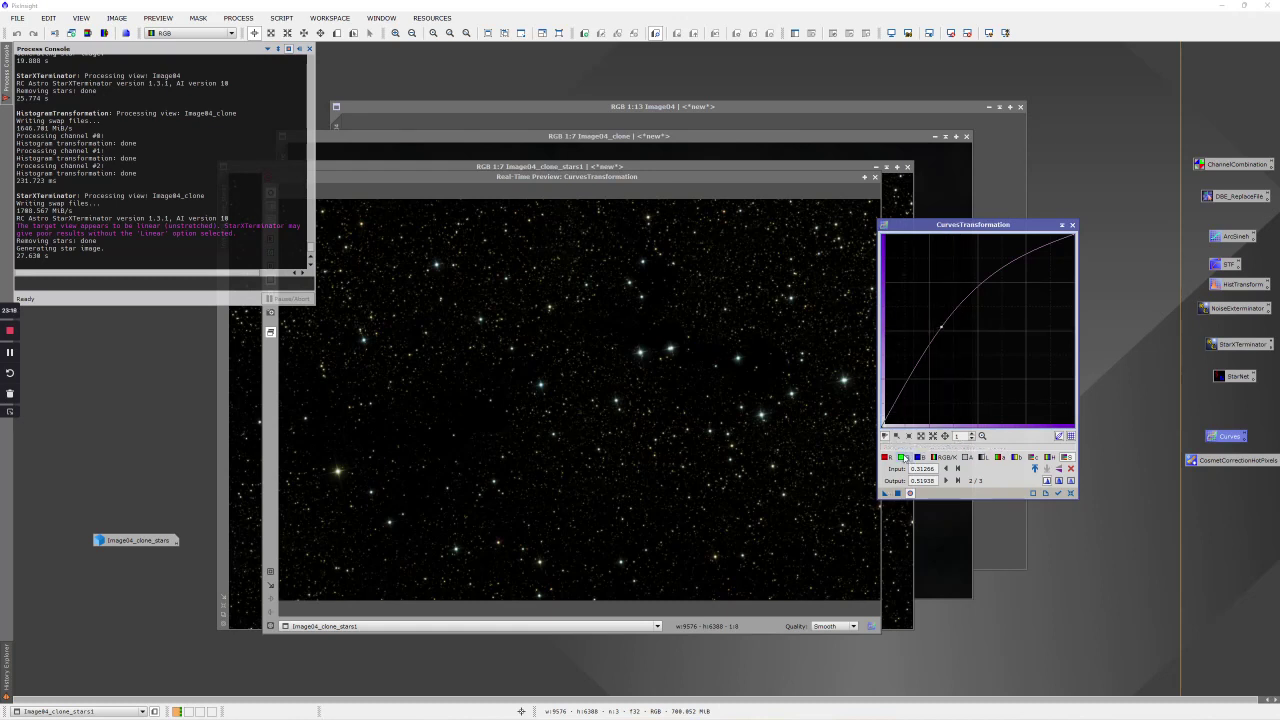
Pull the green curve slightly down and keep the blue curve near the diagonal
click(902, 457)
click(962, 334)
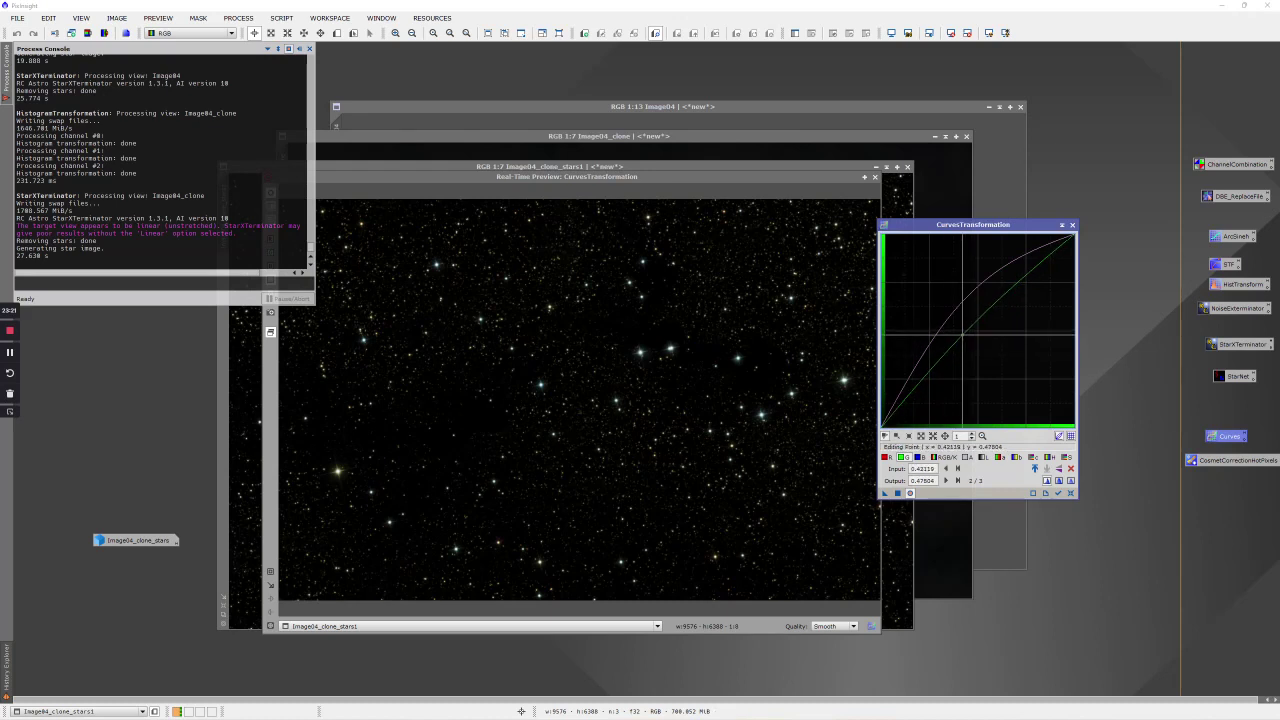
drag(962, 334, 972, 339)
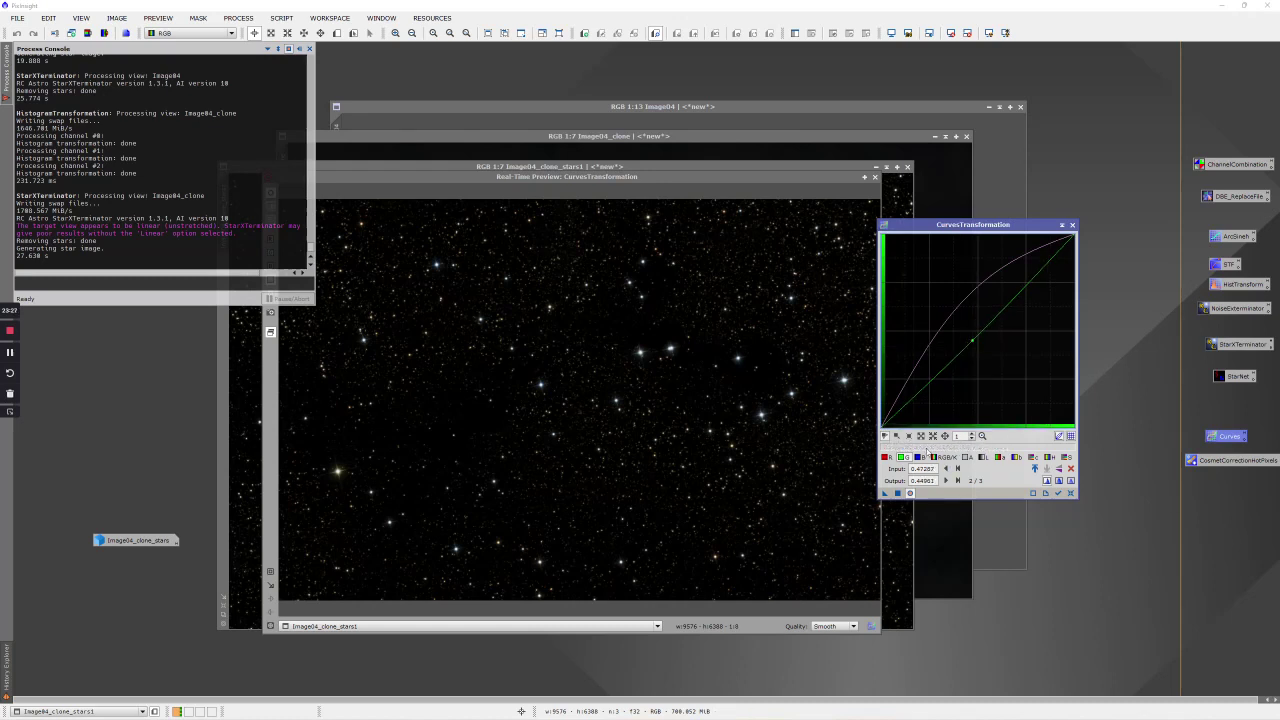
click(918, 457)
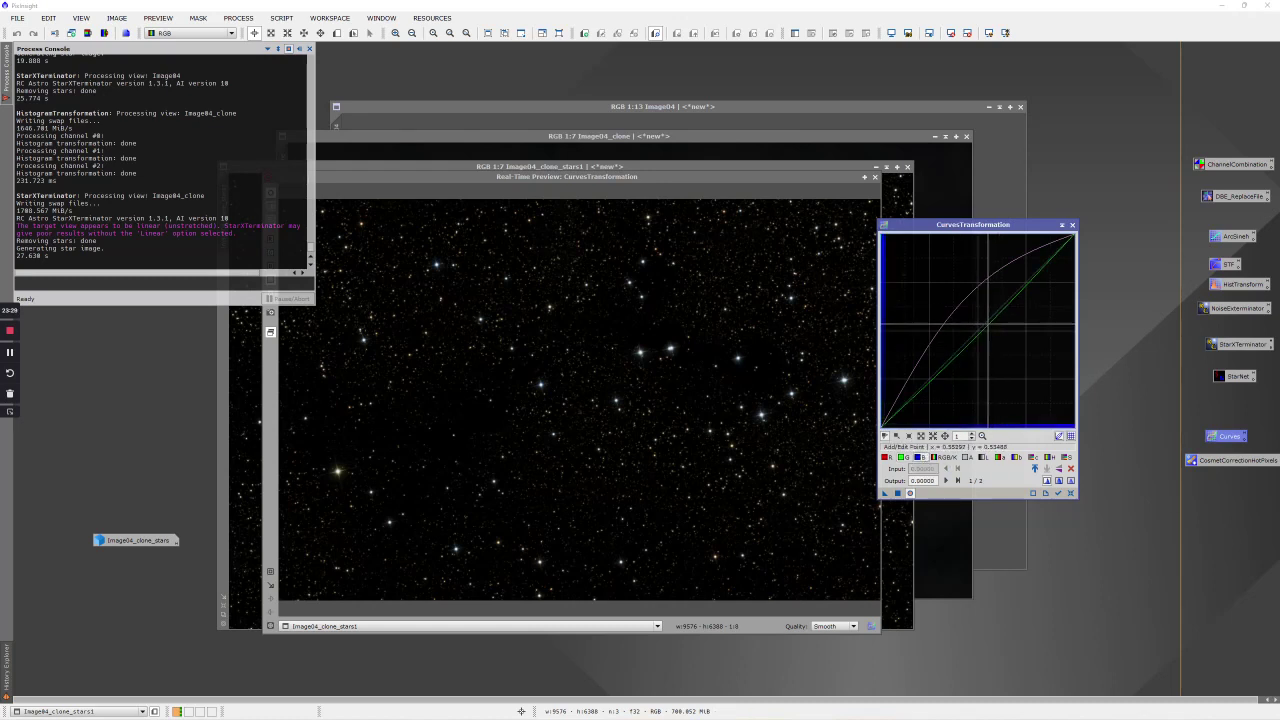
click(979, 337)
drag(998, 337, 990, 316)
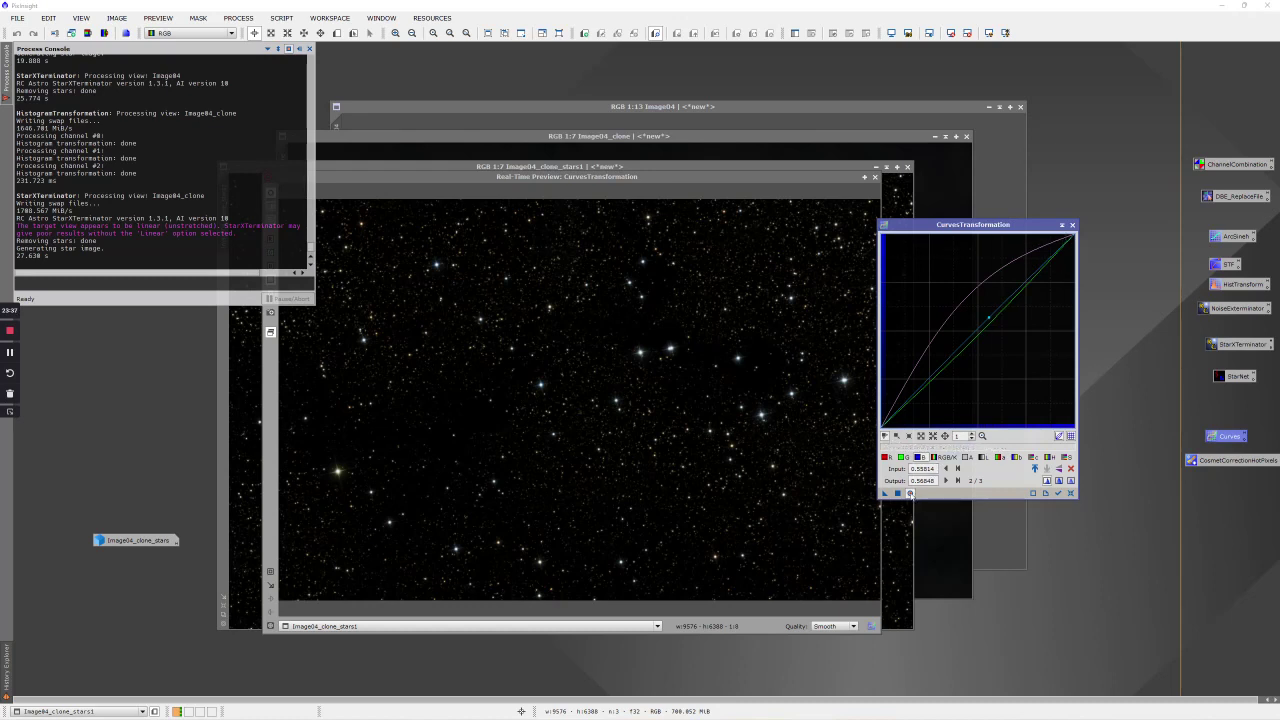
Apply the curves to Image04_clone_stars1 and bring the starless Image04 to the front
click(897, 493)
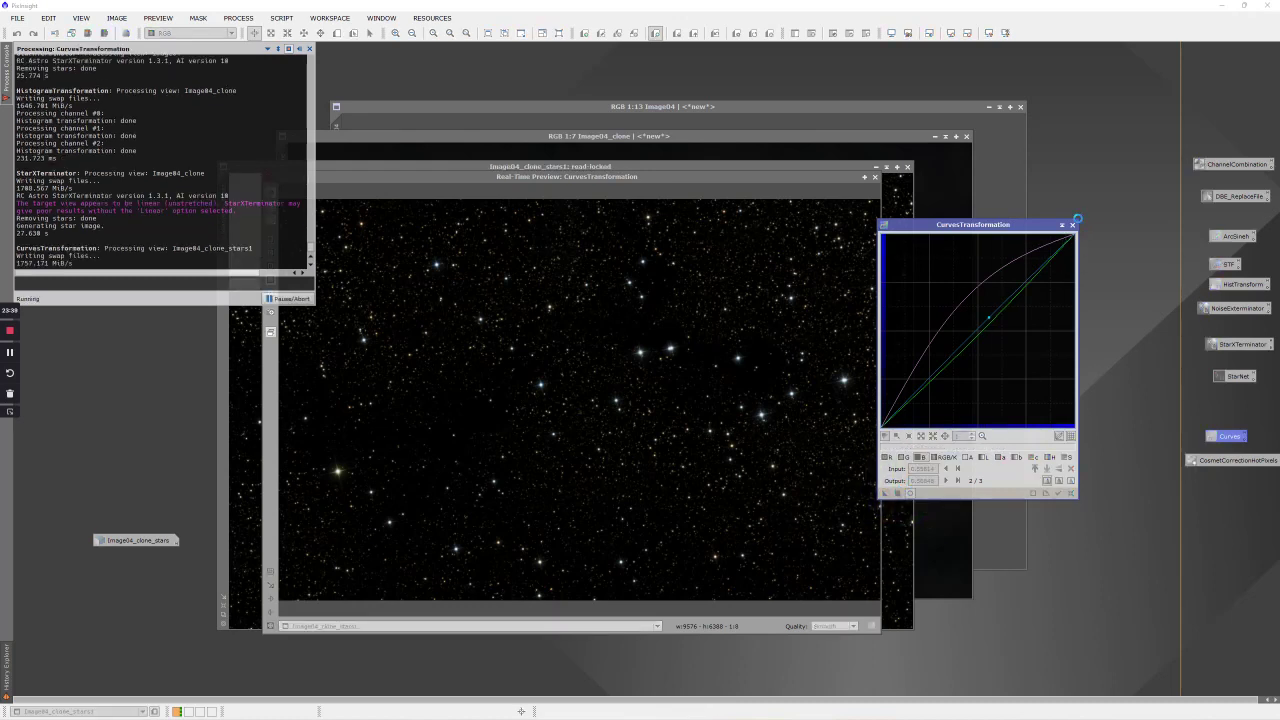
click(1072, 224)
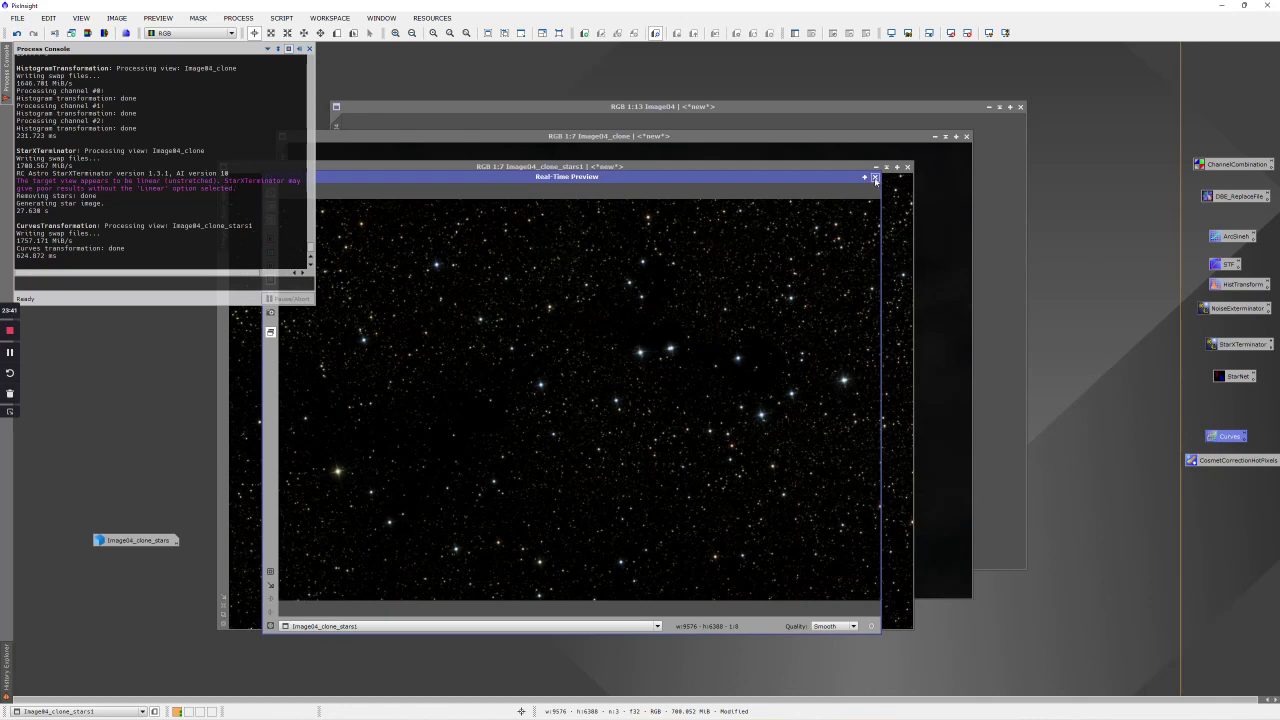
click(875, 178)
scroll(674, 287, up, 2)
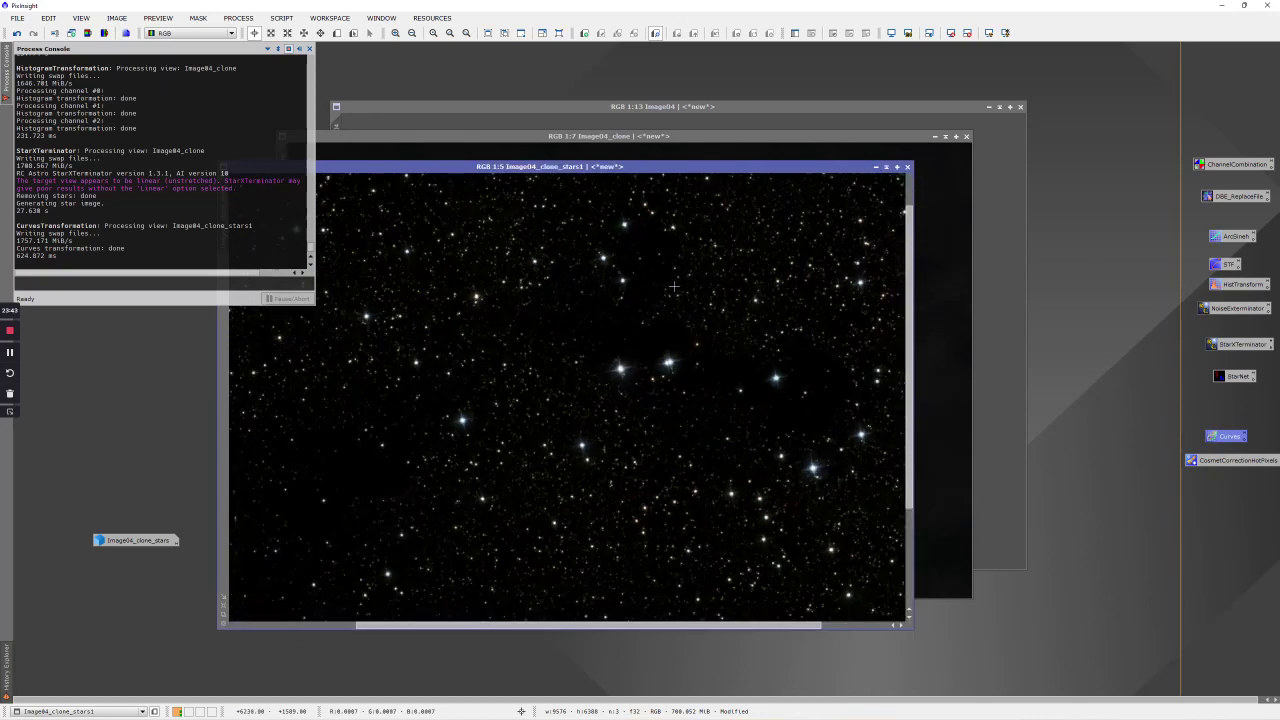
scroll(674, 287, down, 6)
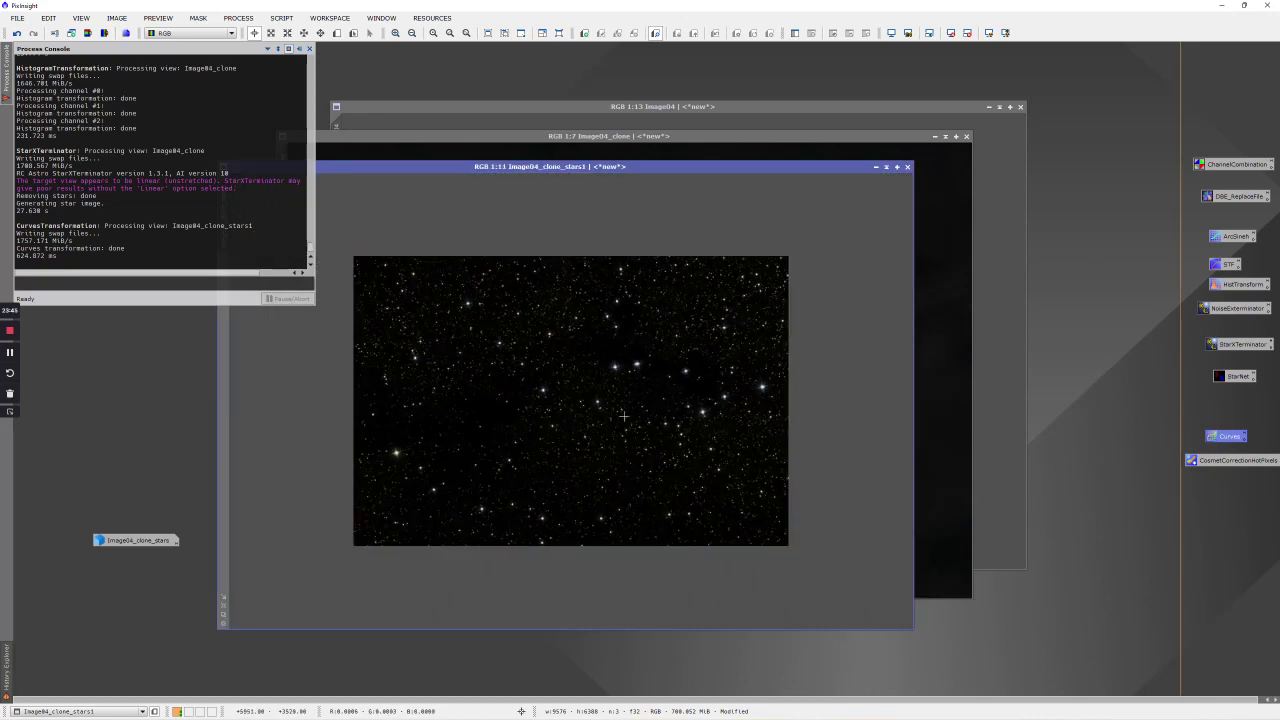
click(731, 112)
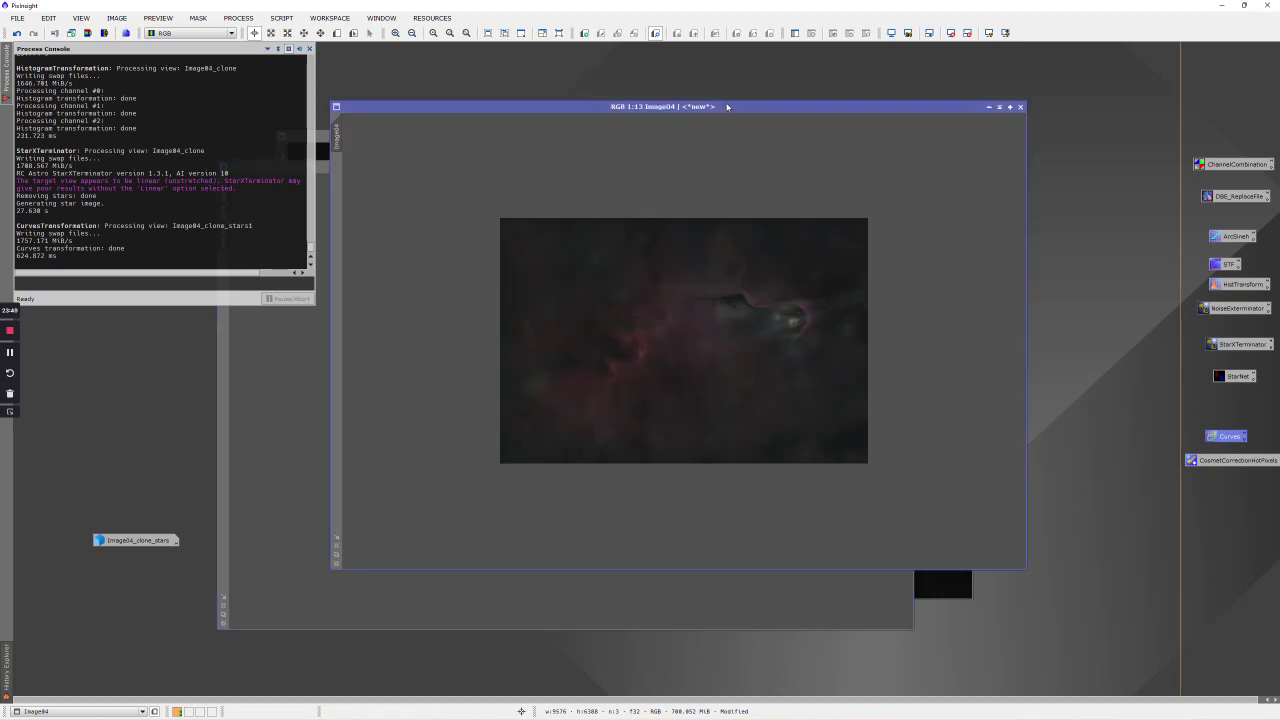
Move the starless Image04 right and bring Image04_clone_stars1 forward beside it
drag(727, 106, 904, 142)
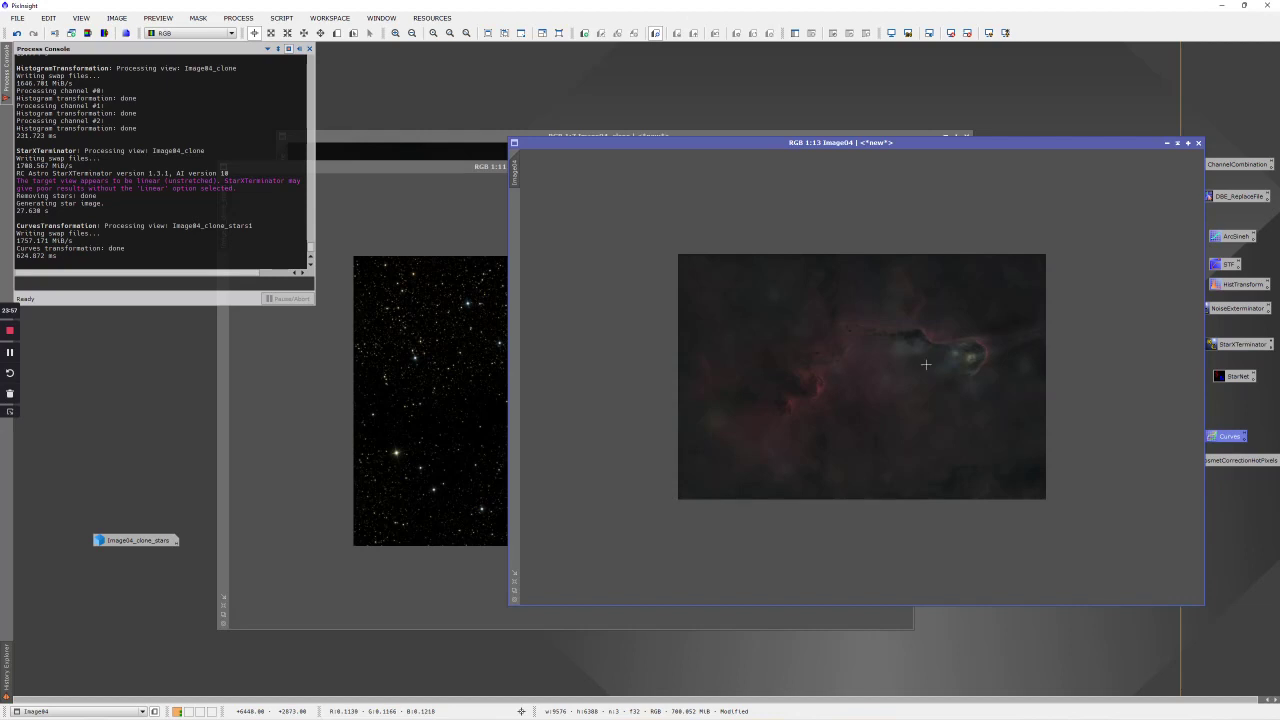
drag(418, 171, 387, 172)
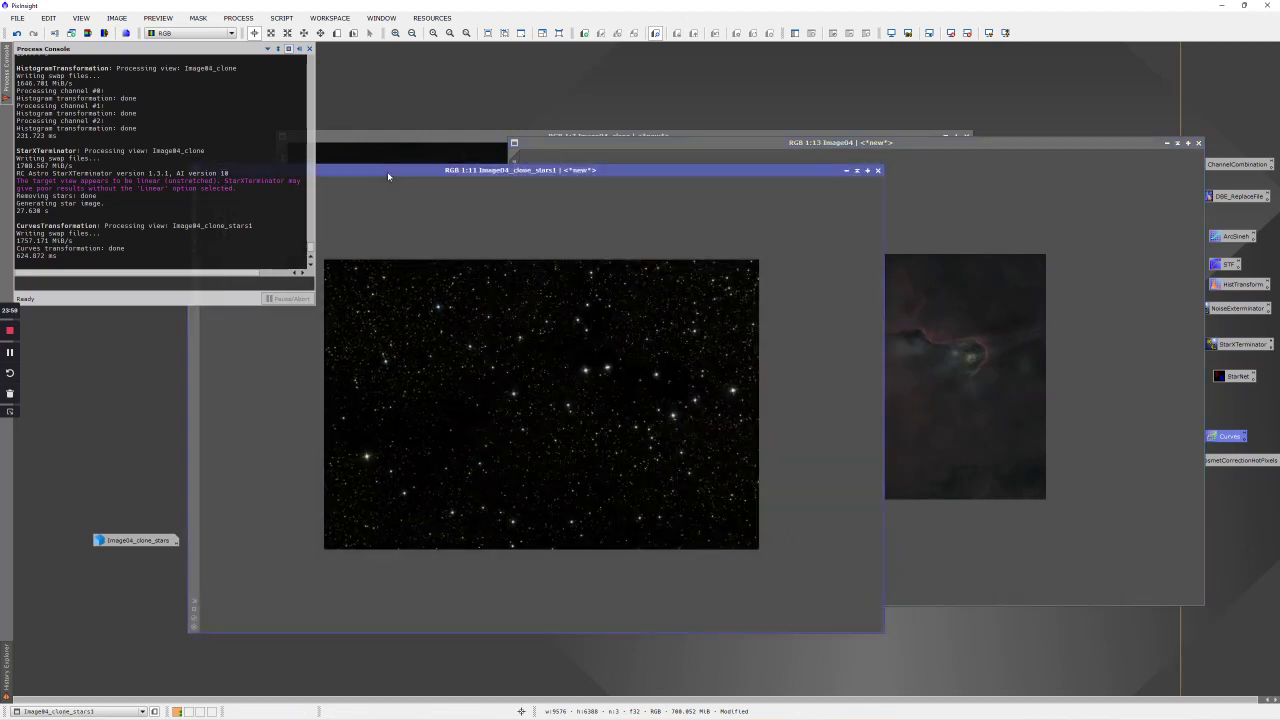